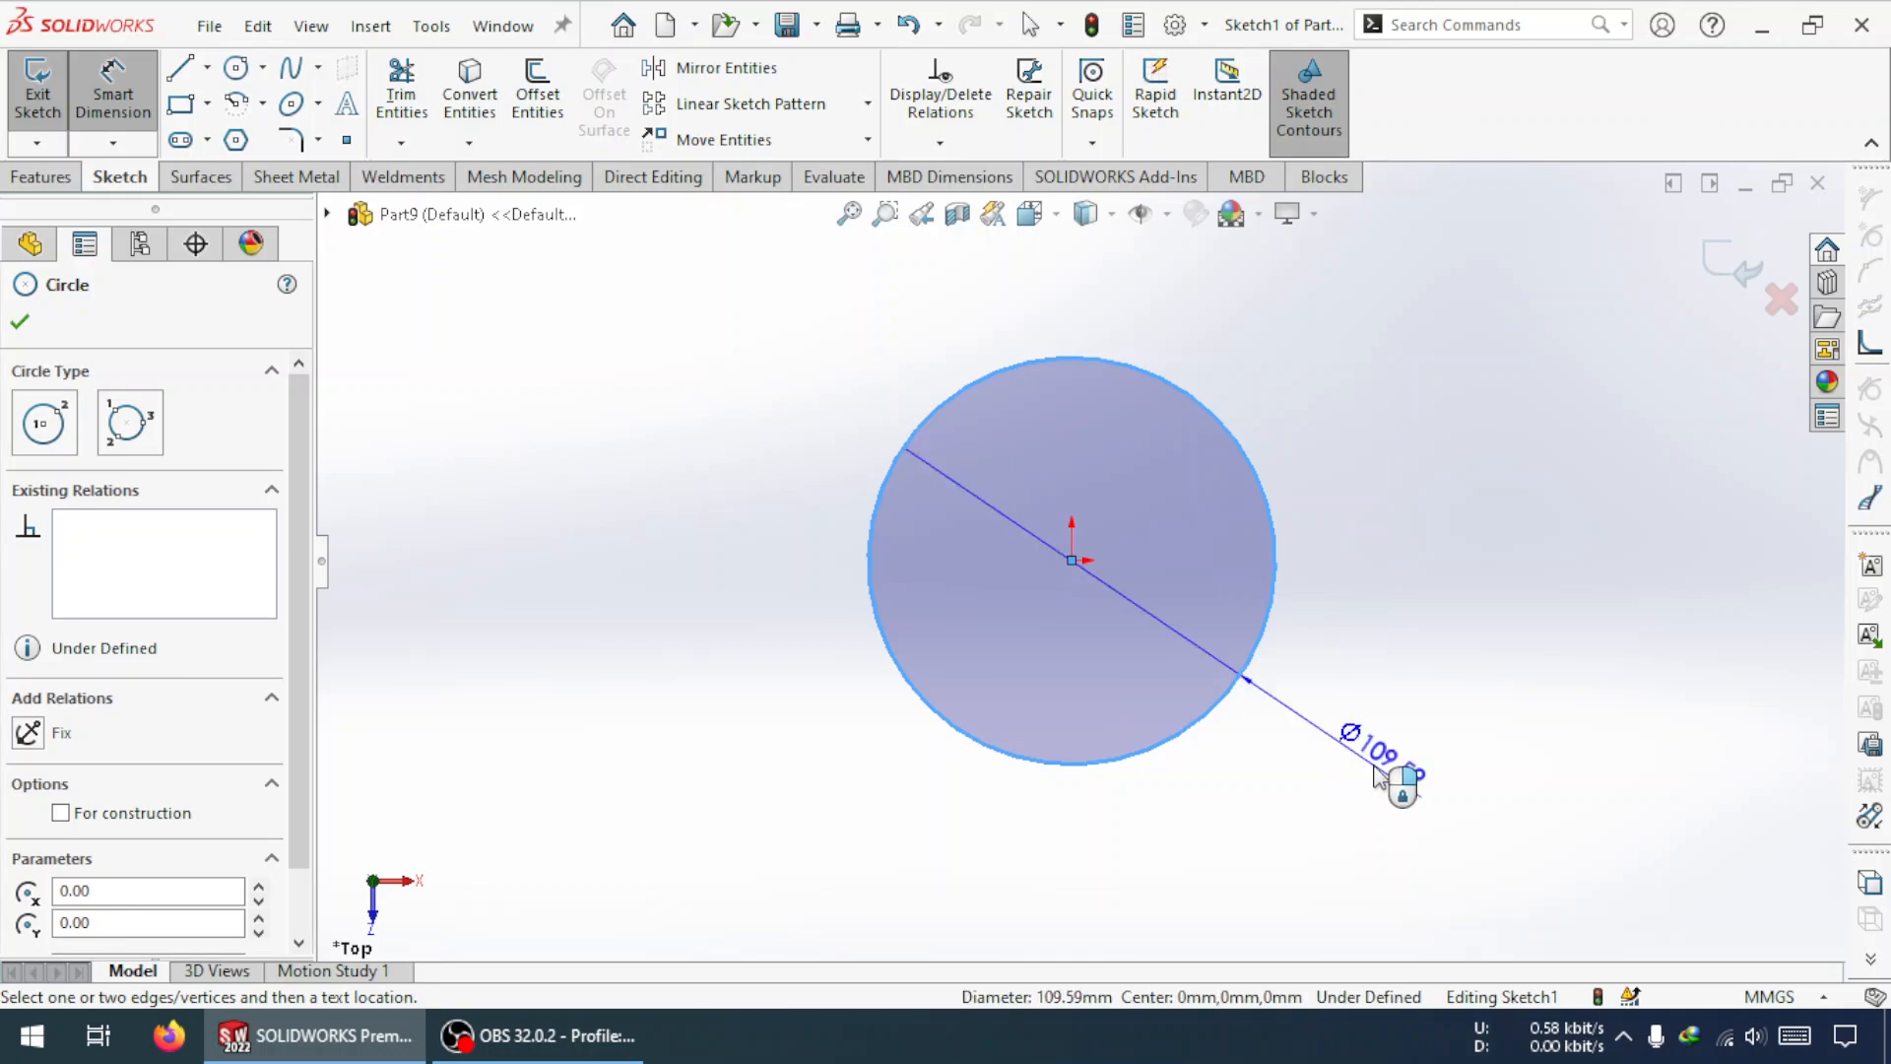
- Place the diameter dimension on the circle and set it to 50 mm
{"action": "left_click", "coordinate": [1391, 771]}
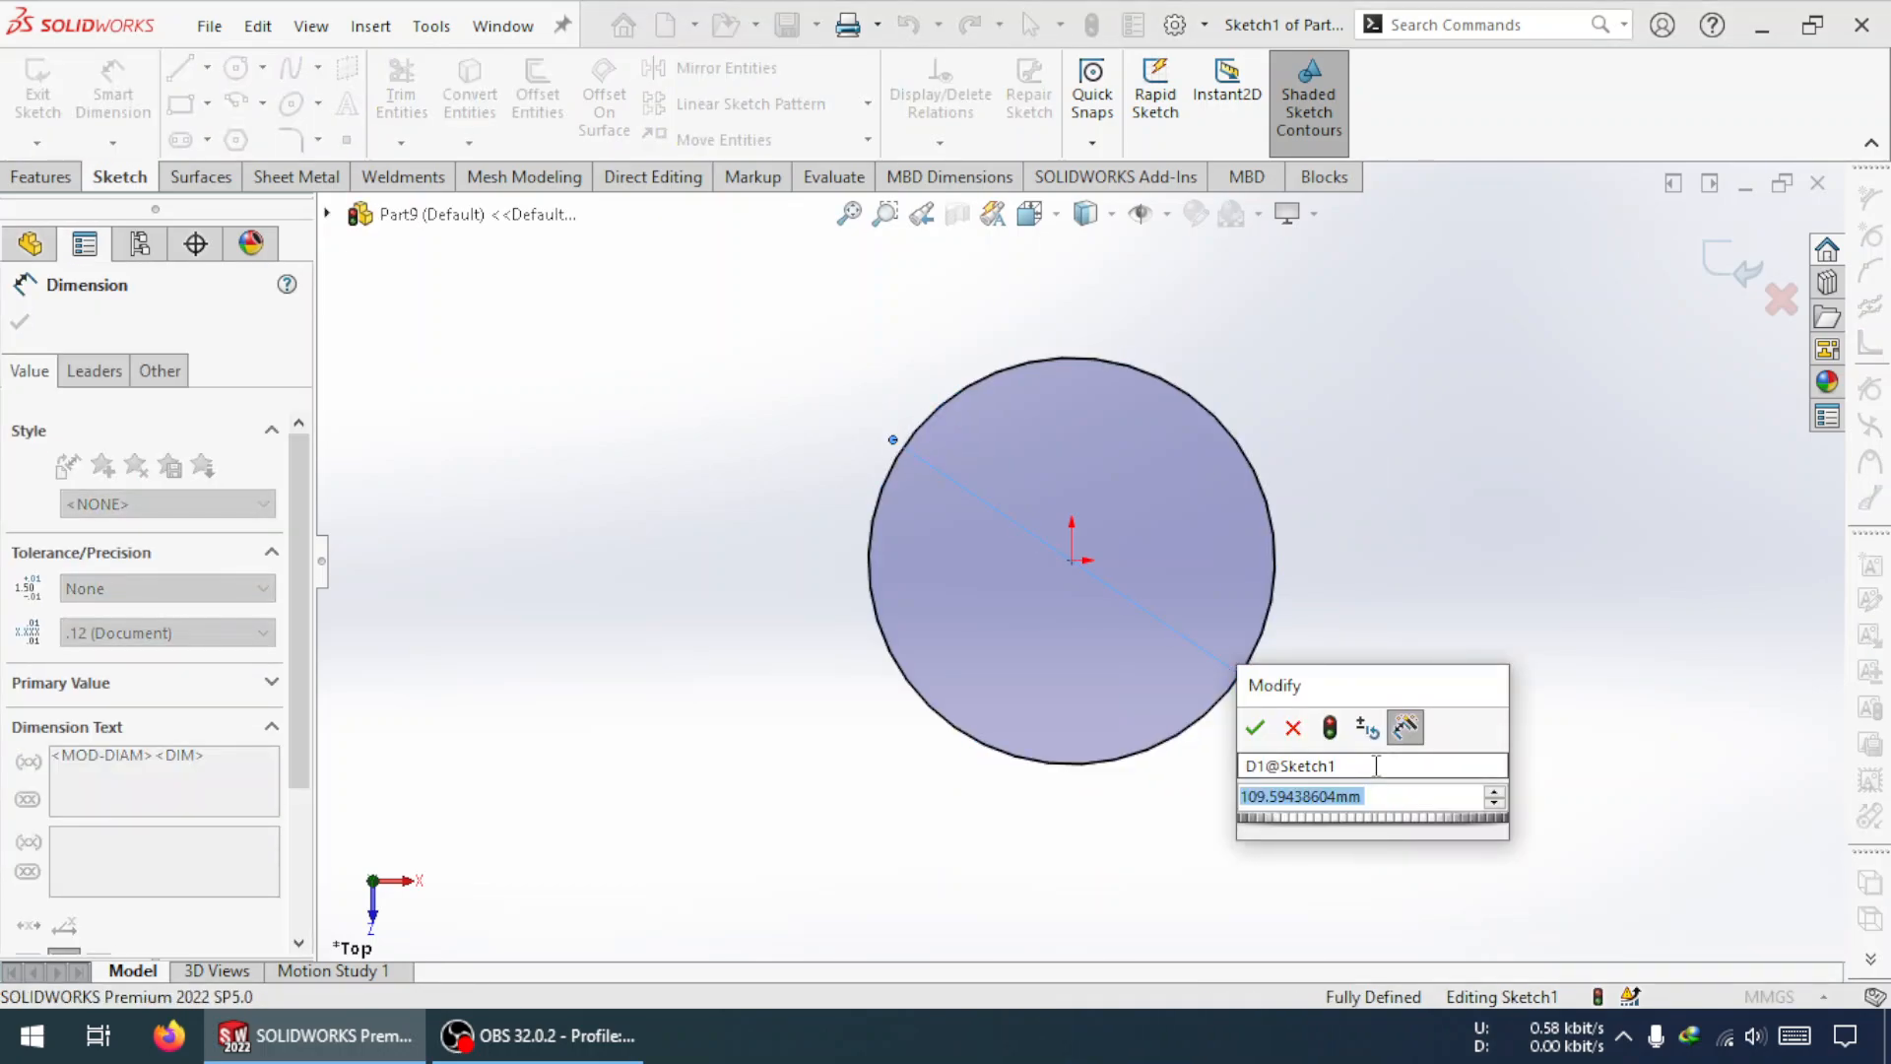
{"action": "type", "text": "50"}
{"action": "key", "text": "Return"}
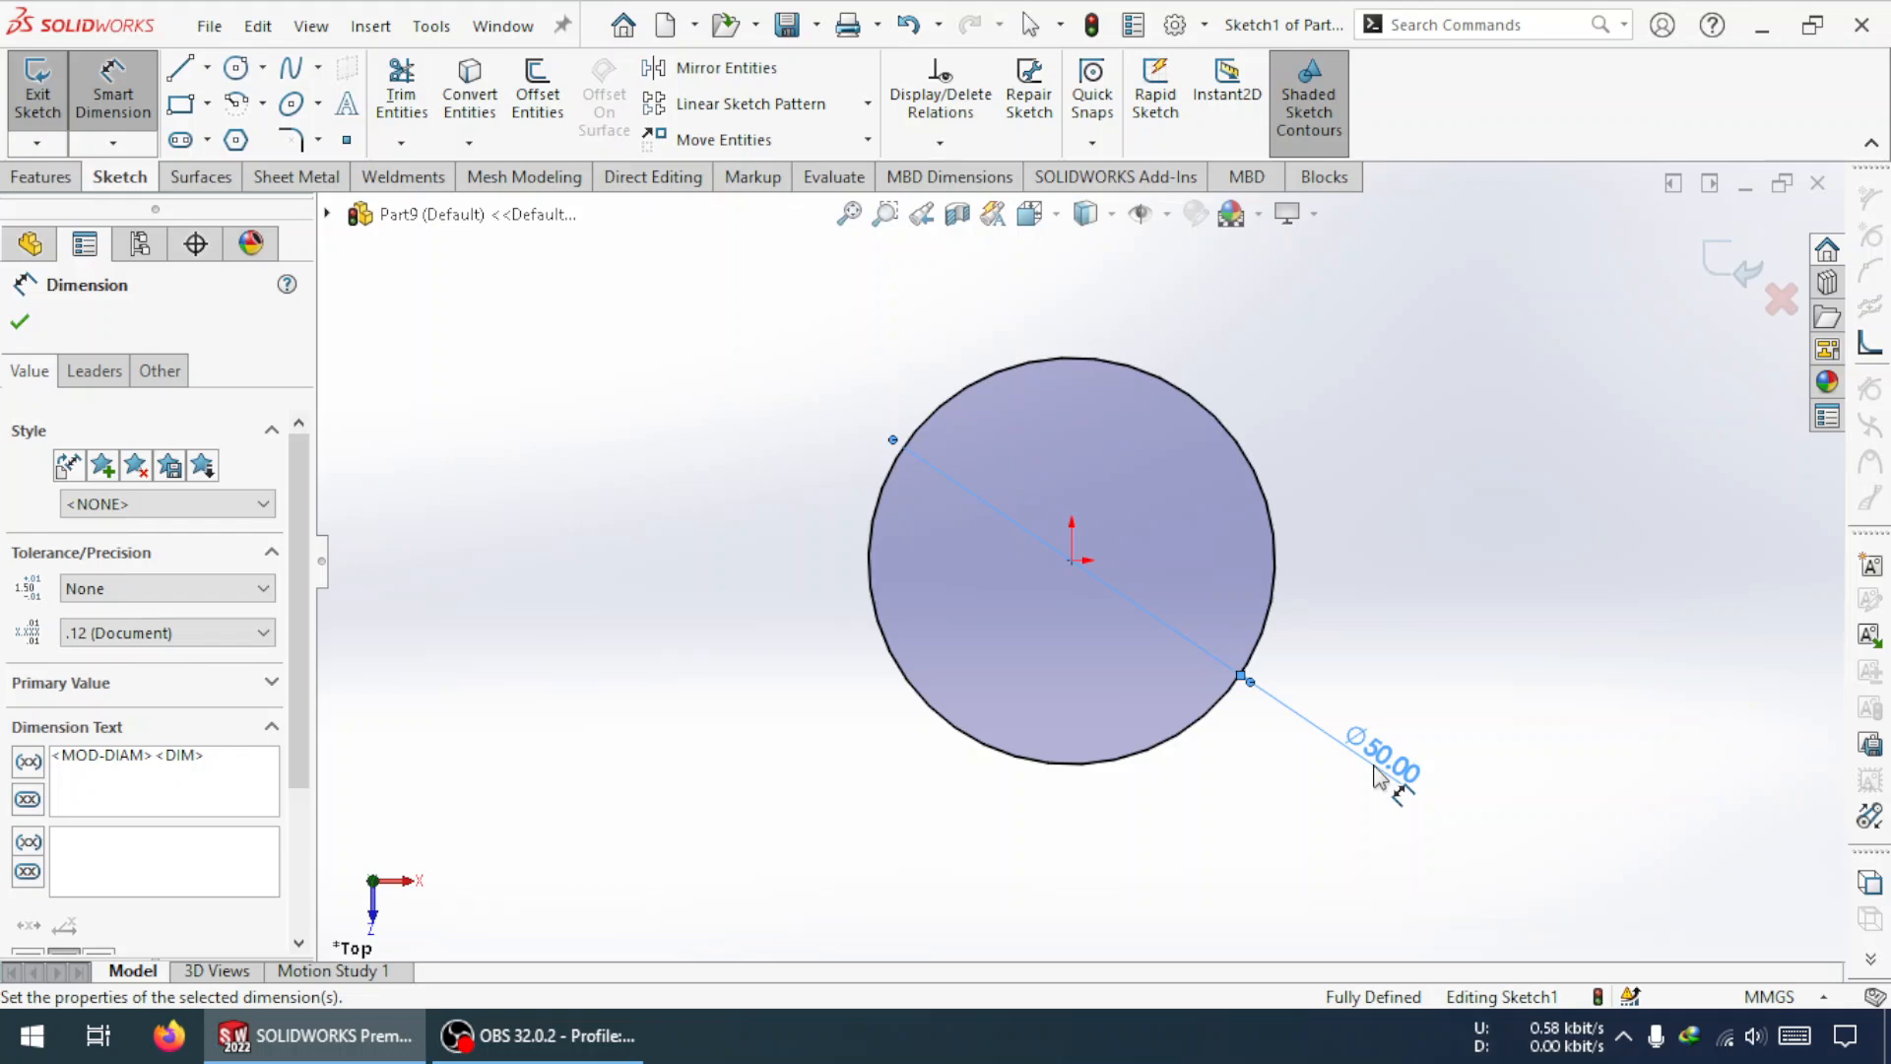
- Draw a vertical centerline through the circle's center, extending past the circle above and below
{"action": "left_click", "coordinate": [221, 74]}
{"action": "left_click", "coordinate": [208, 68]}
{"action": "left_click", "coordinate": [247, 138]}
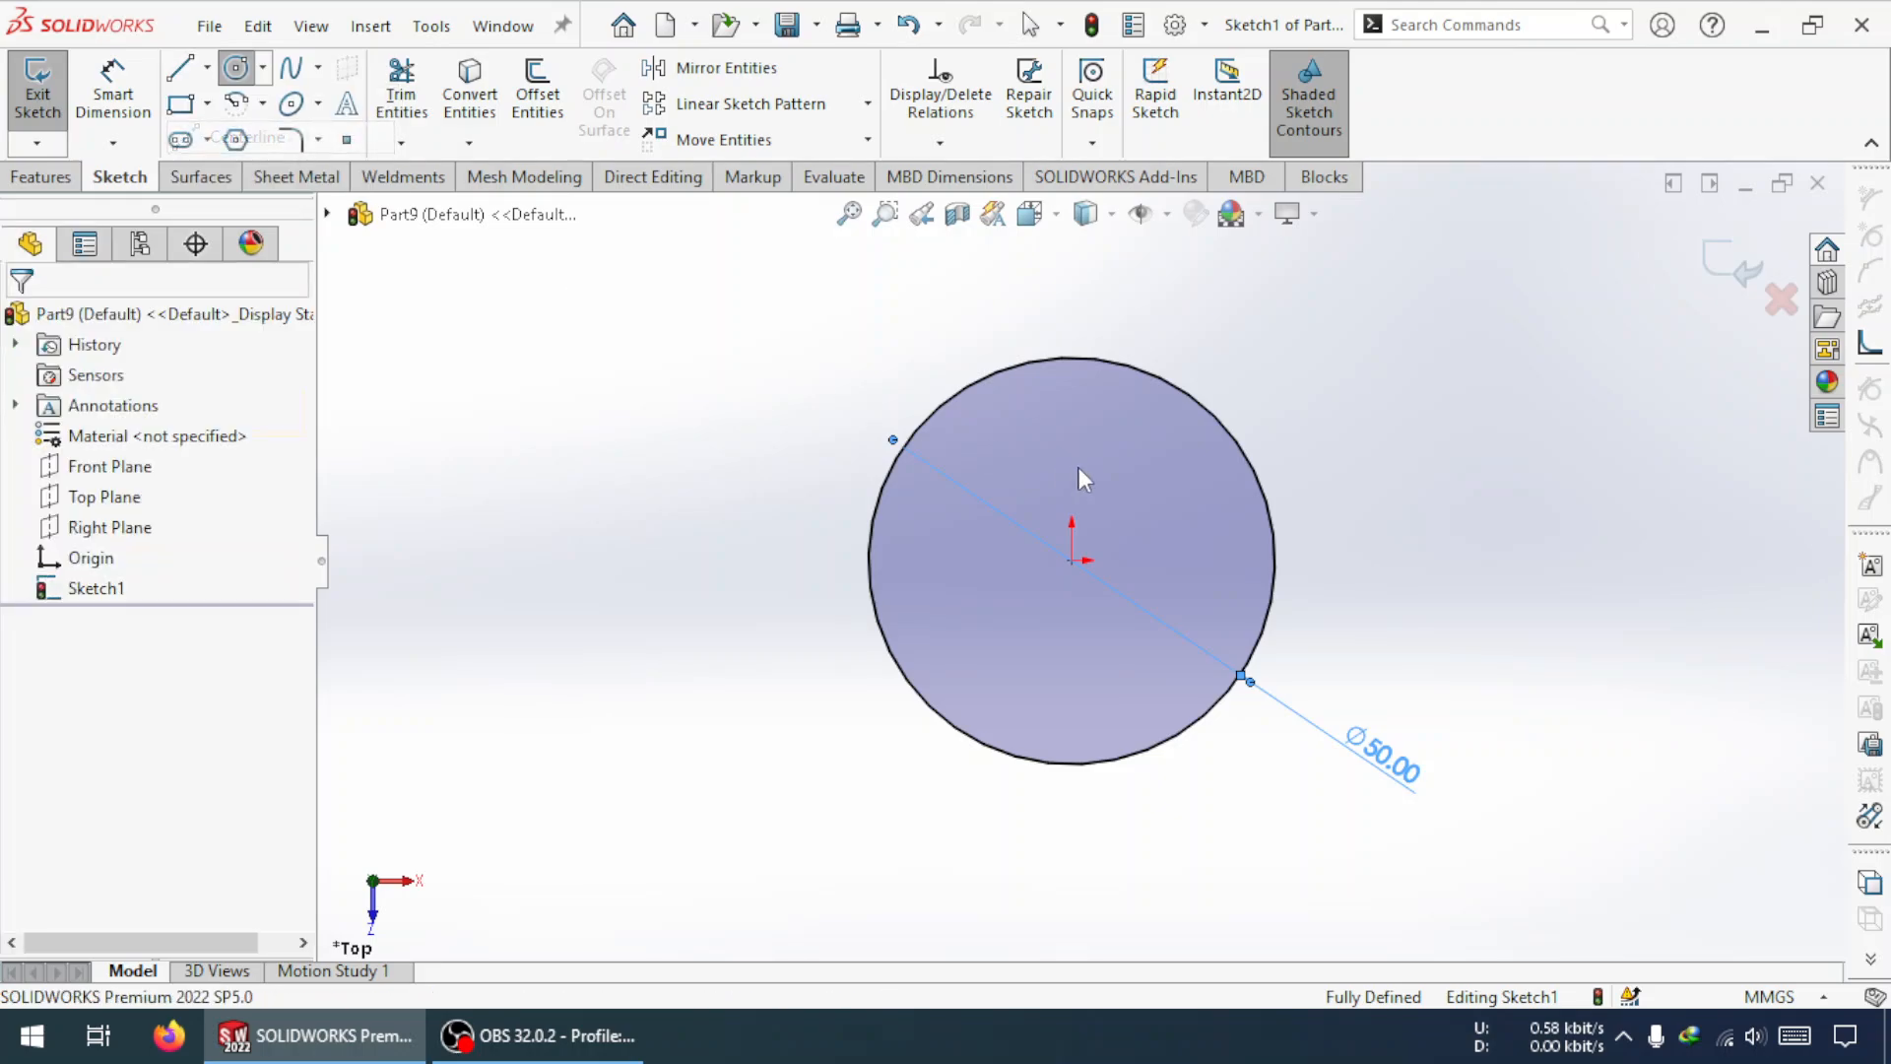
{"action": "left_click", "coordinate": [1071, 293]}
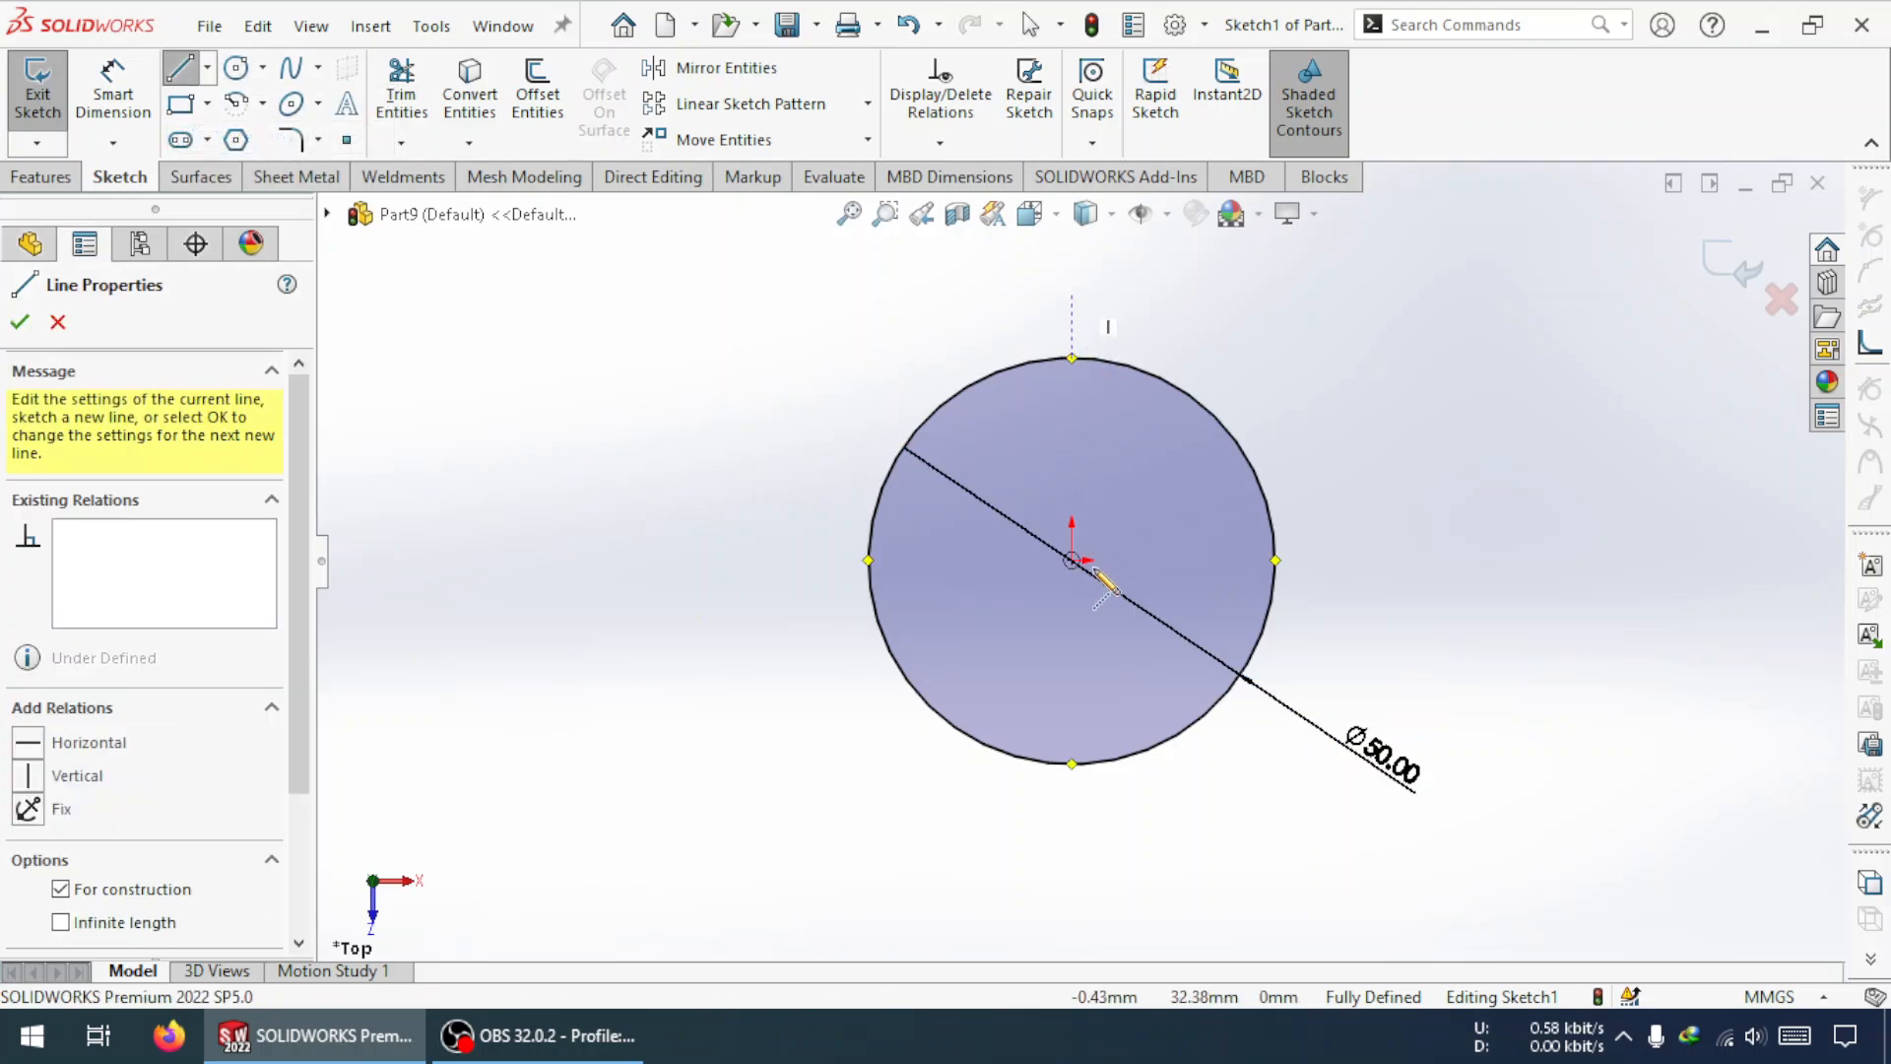
{"action": "left_click", "coordinate": [1074, 837]}
{"action": "key", "text": "Escape"}
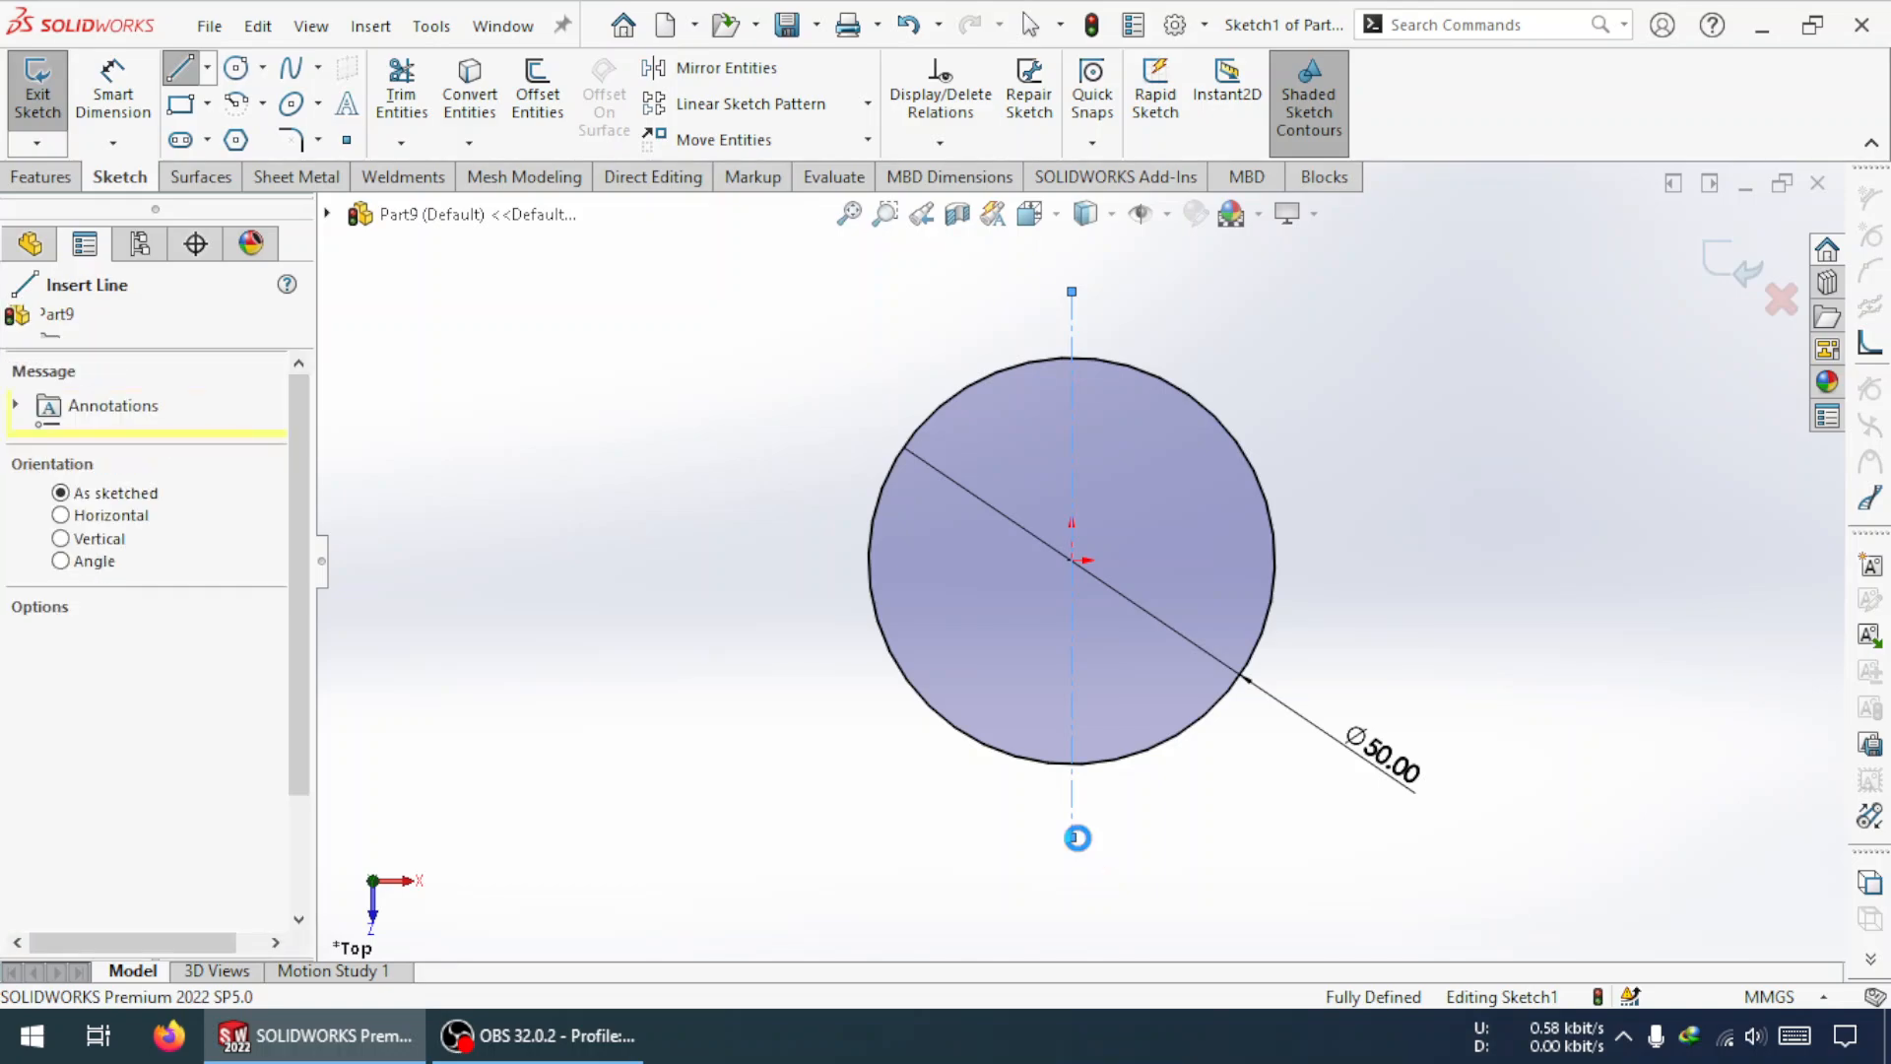
- Draw a horizontal centerline through the circle's center, extending past the circle on both sides
{"action": "left_click", "coordinate": [725, 560]}
{"action": "left_click", "coordinate": [1487, 560]}
{"action": "key", "text": "Escape"}
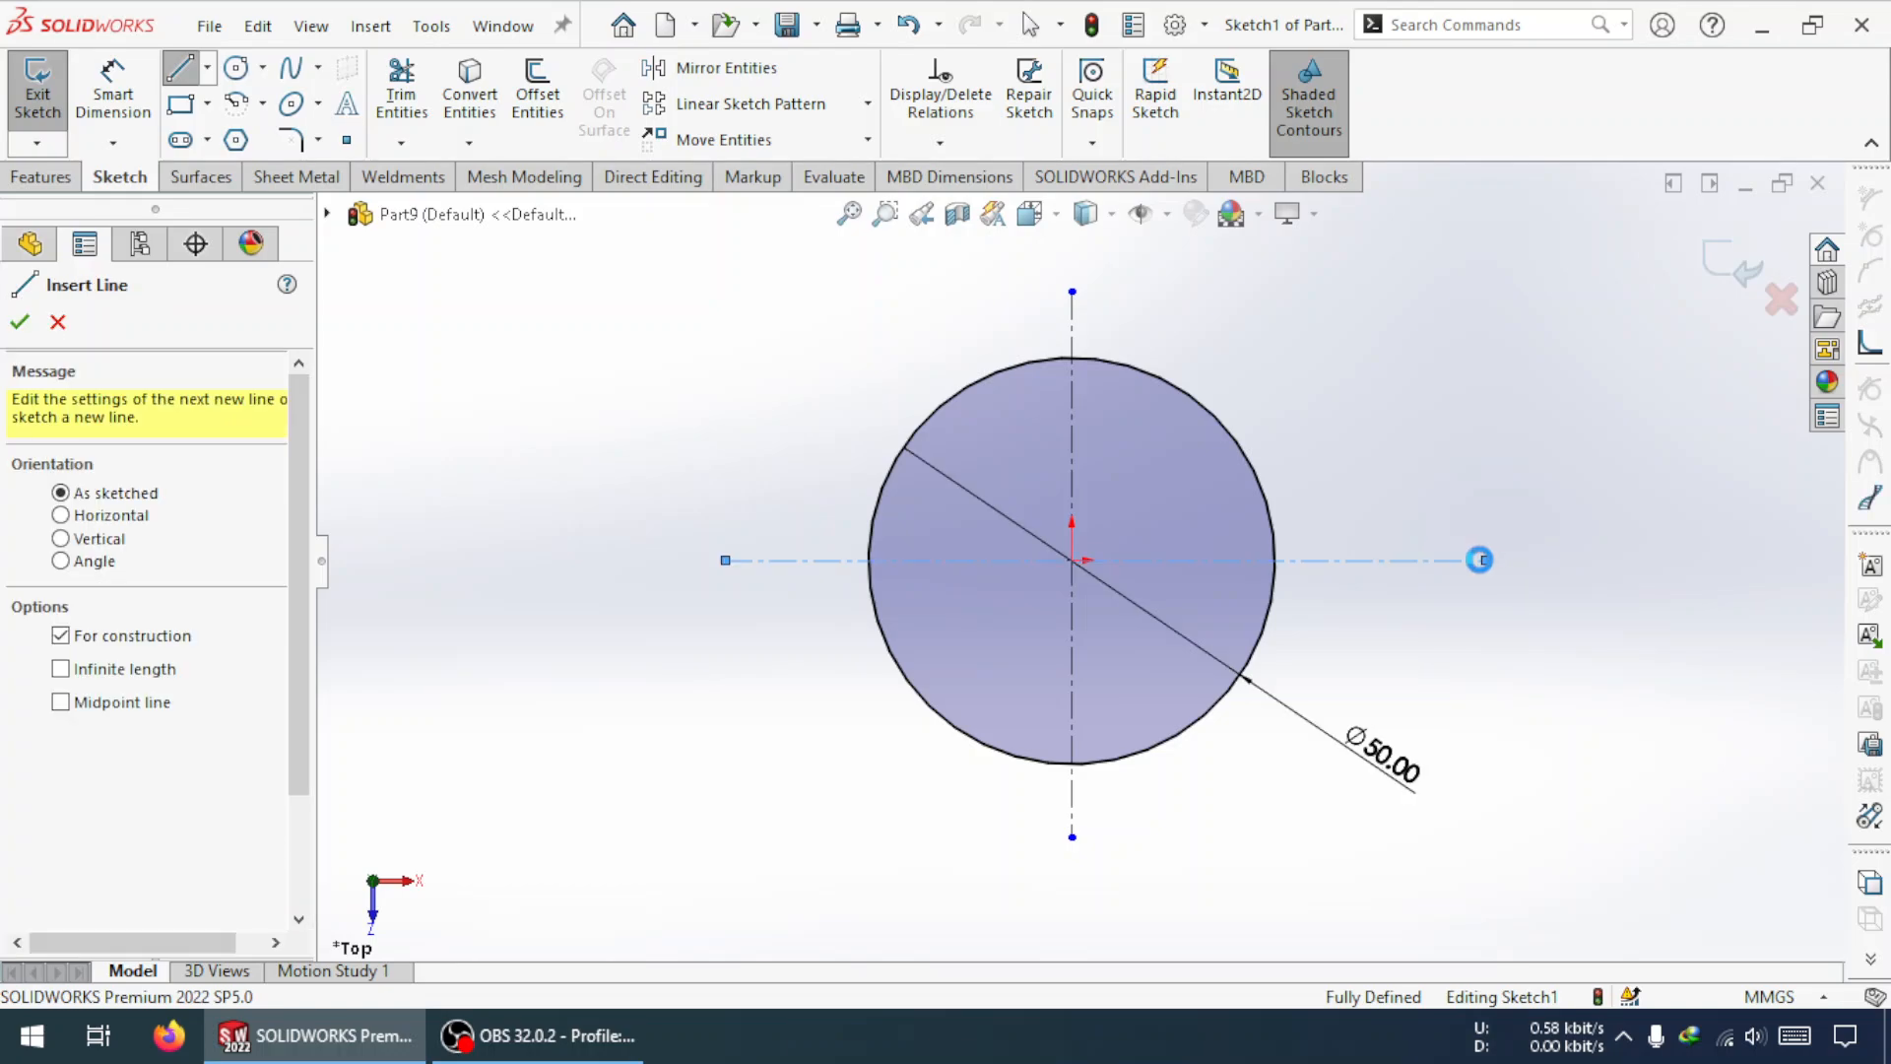
{"action": "key", "text": "Escape"}
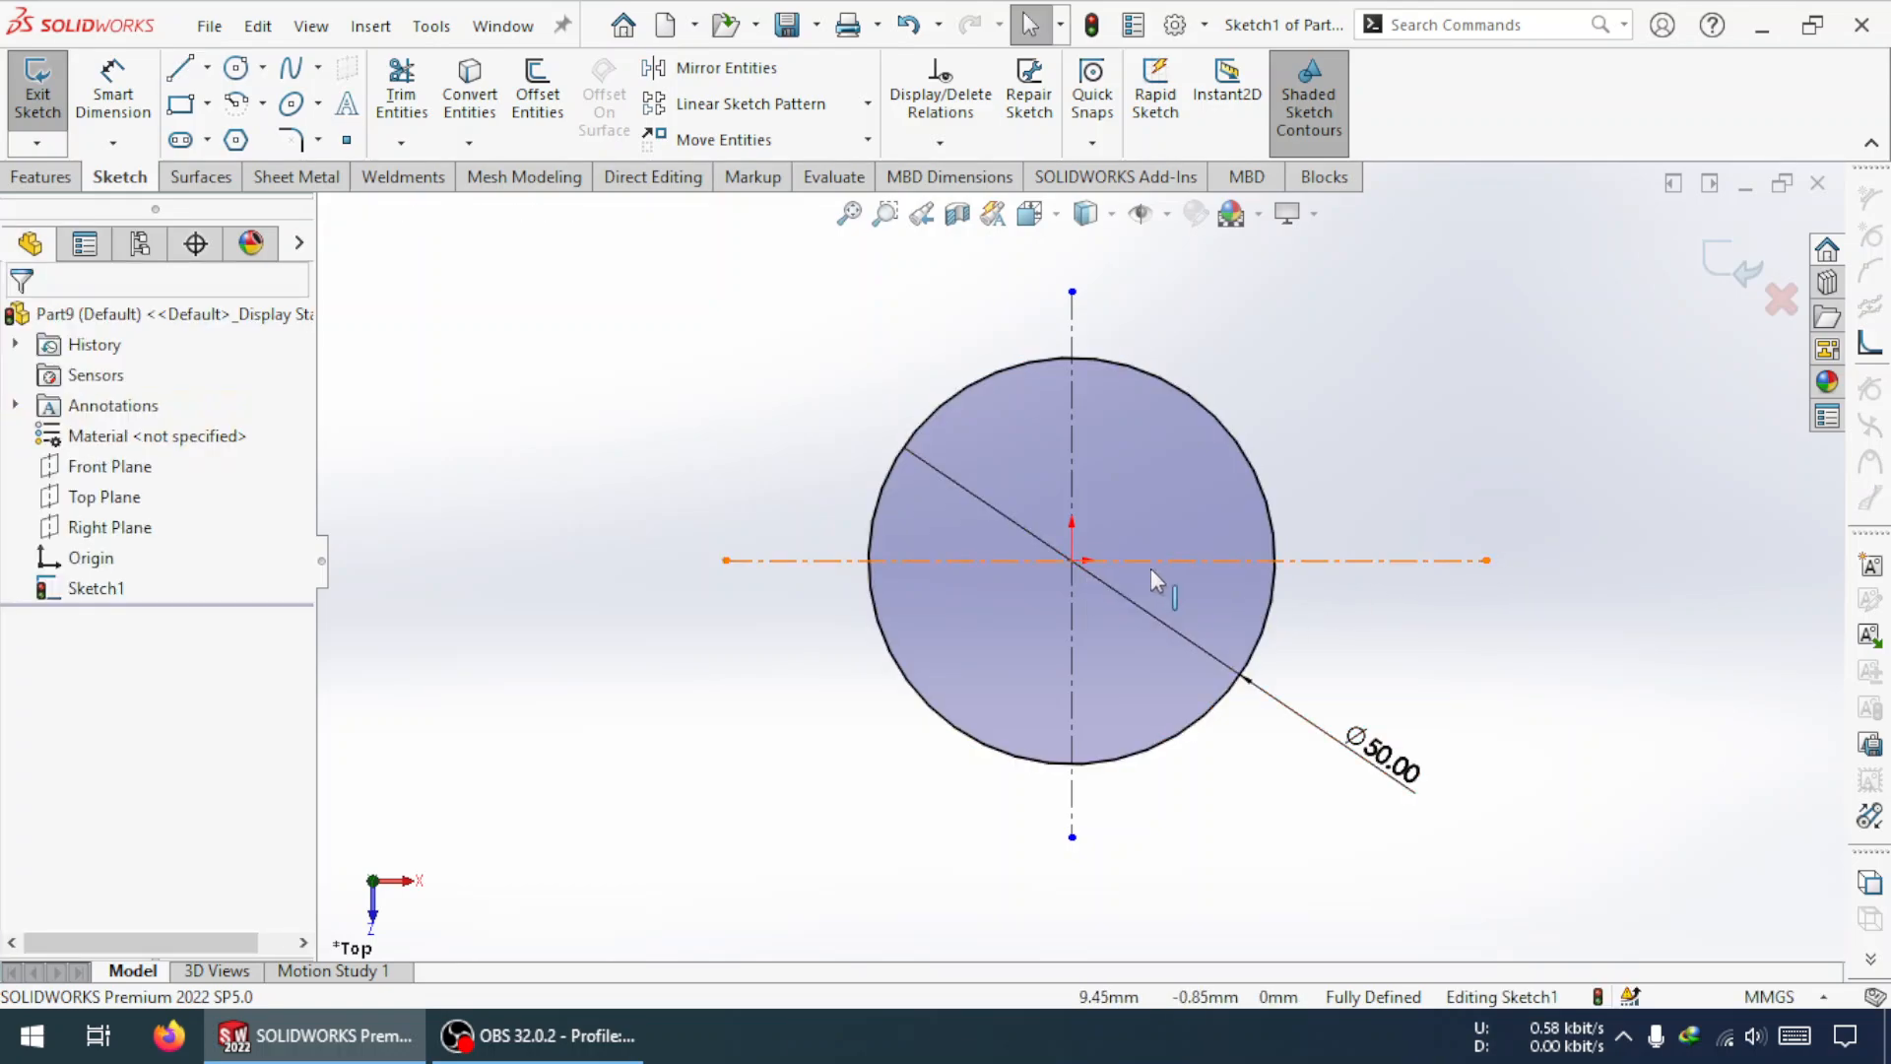
- Add a Vertical relation between the horizontal centerline's midpoint and the origin
{"action": "left_click", "coordinate": [1101, 561]}
{"action": "left_click", "coordinate": [1079, 562], "text": "ctrl"}
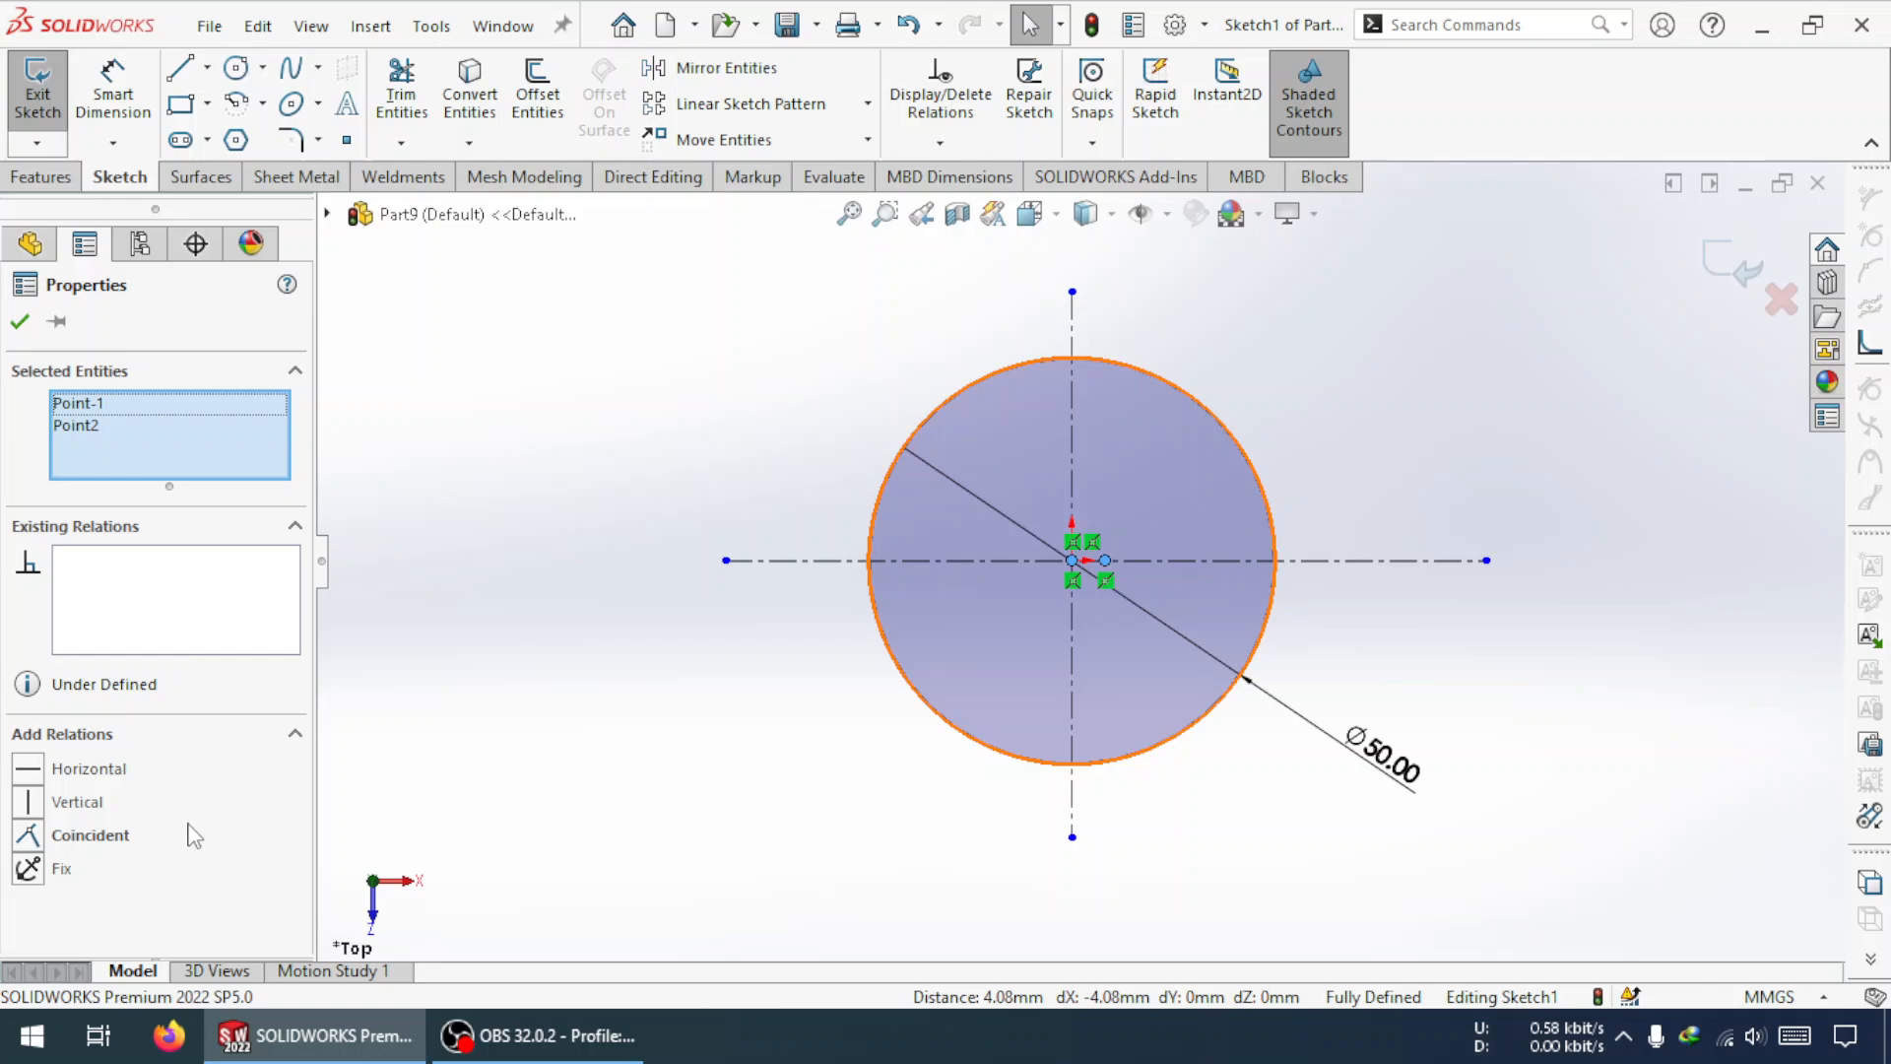
{"action": "left_click", "coordinate": [29, 804]}
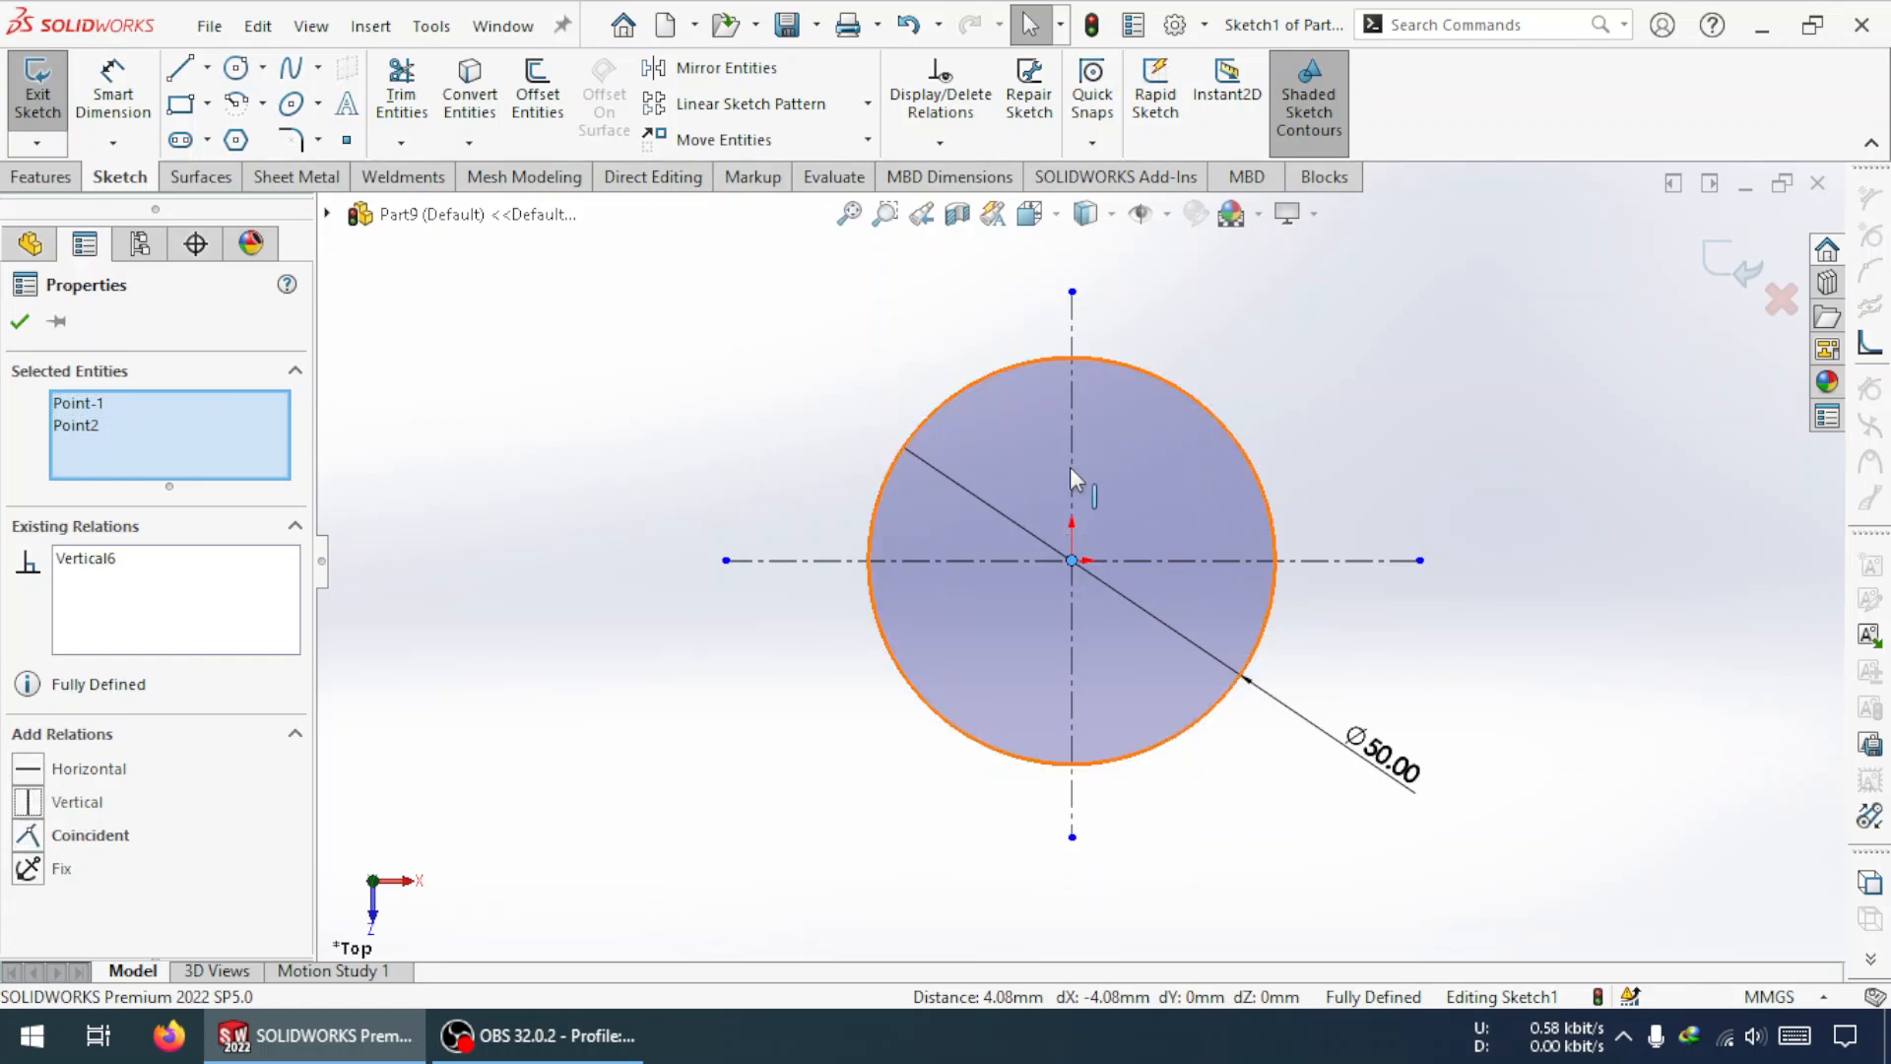
- Make the vertical centerline's midpoint Coincident with the origin
{"action": "scroll", "coordinate": [1091, 565], "scroll_direction": "down", "scroll_amount": 5}
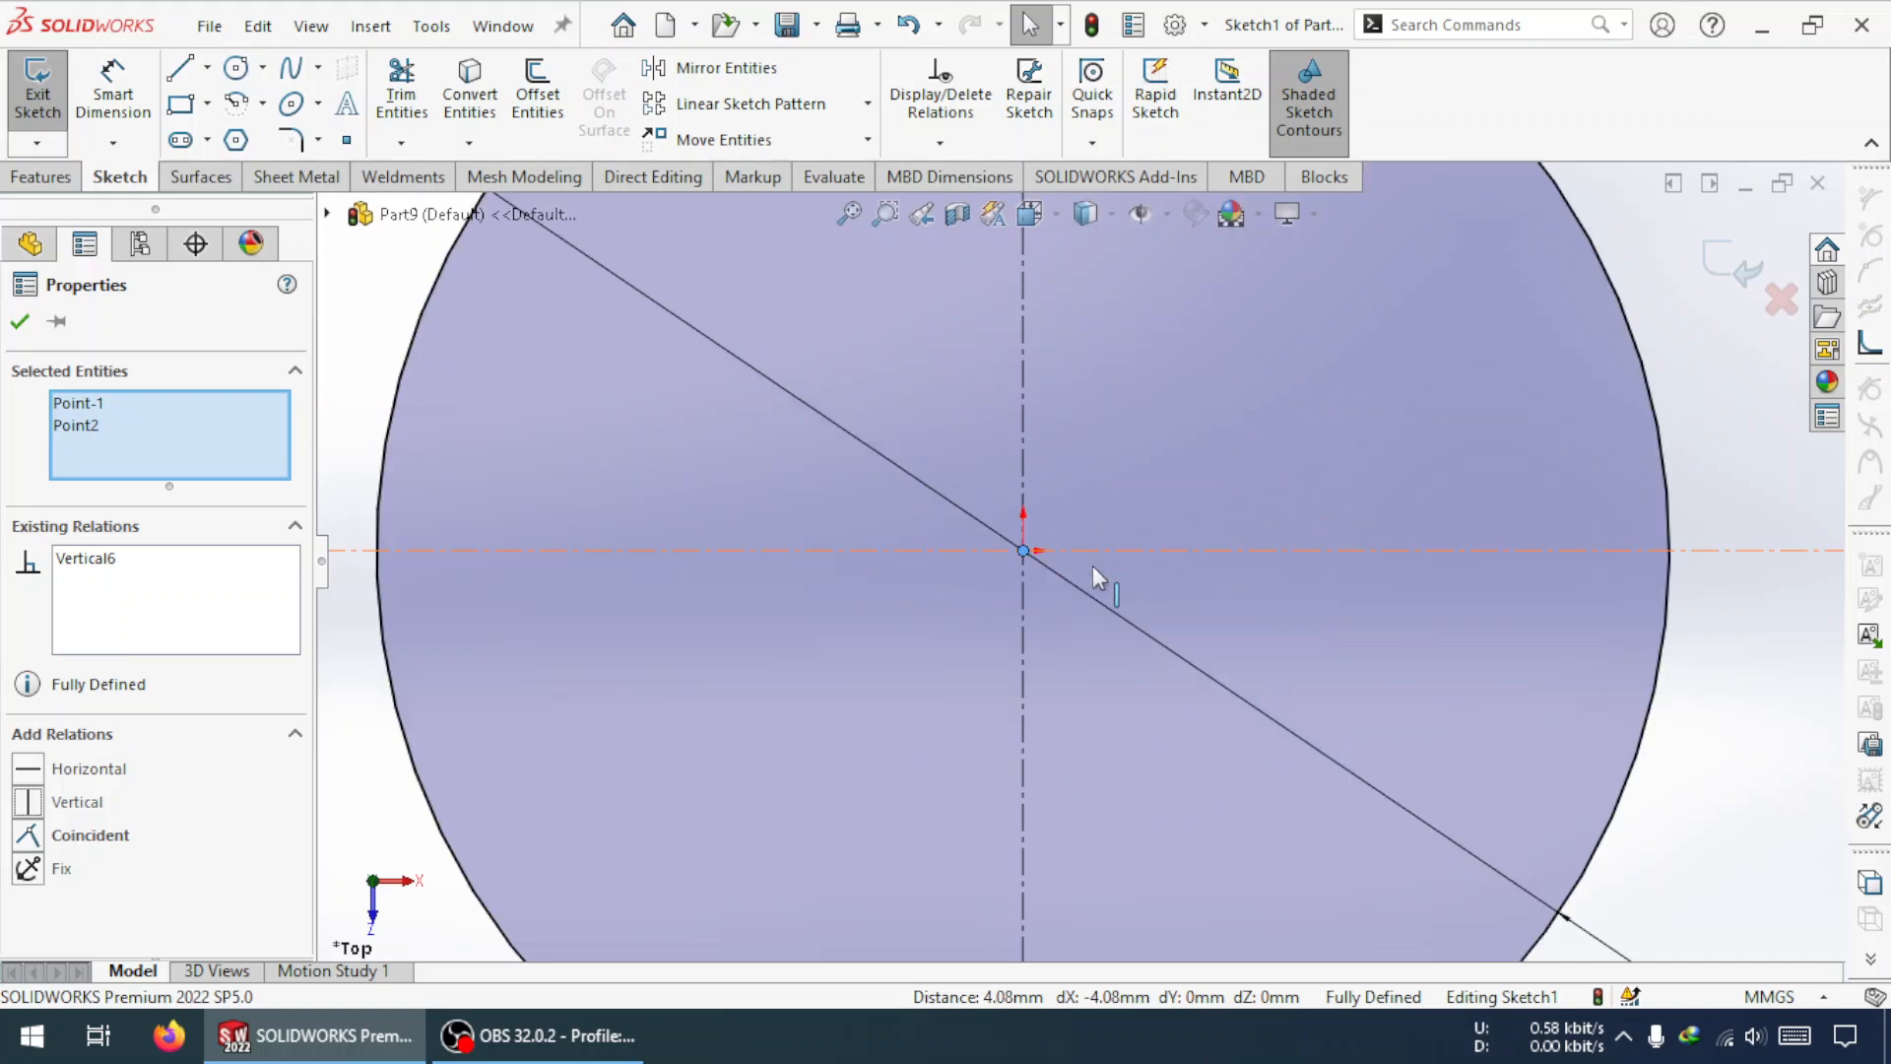
{"action": "left_click", "coordinate": [1023, 569]}
{"action": "left_click", "coordinate": [1023, 562]}
{"action": "left_click", "coordinate": [1023, 552], "text": "ctrl"}
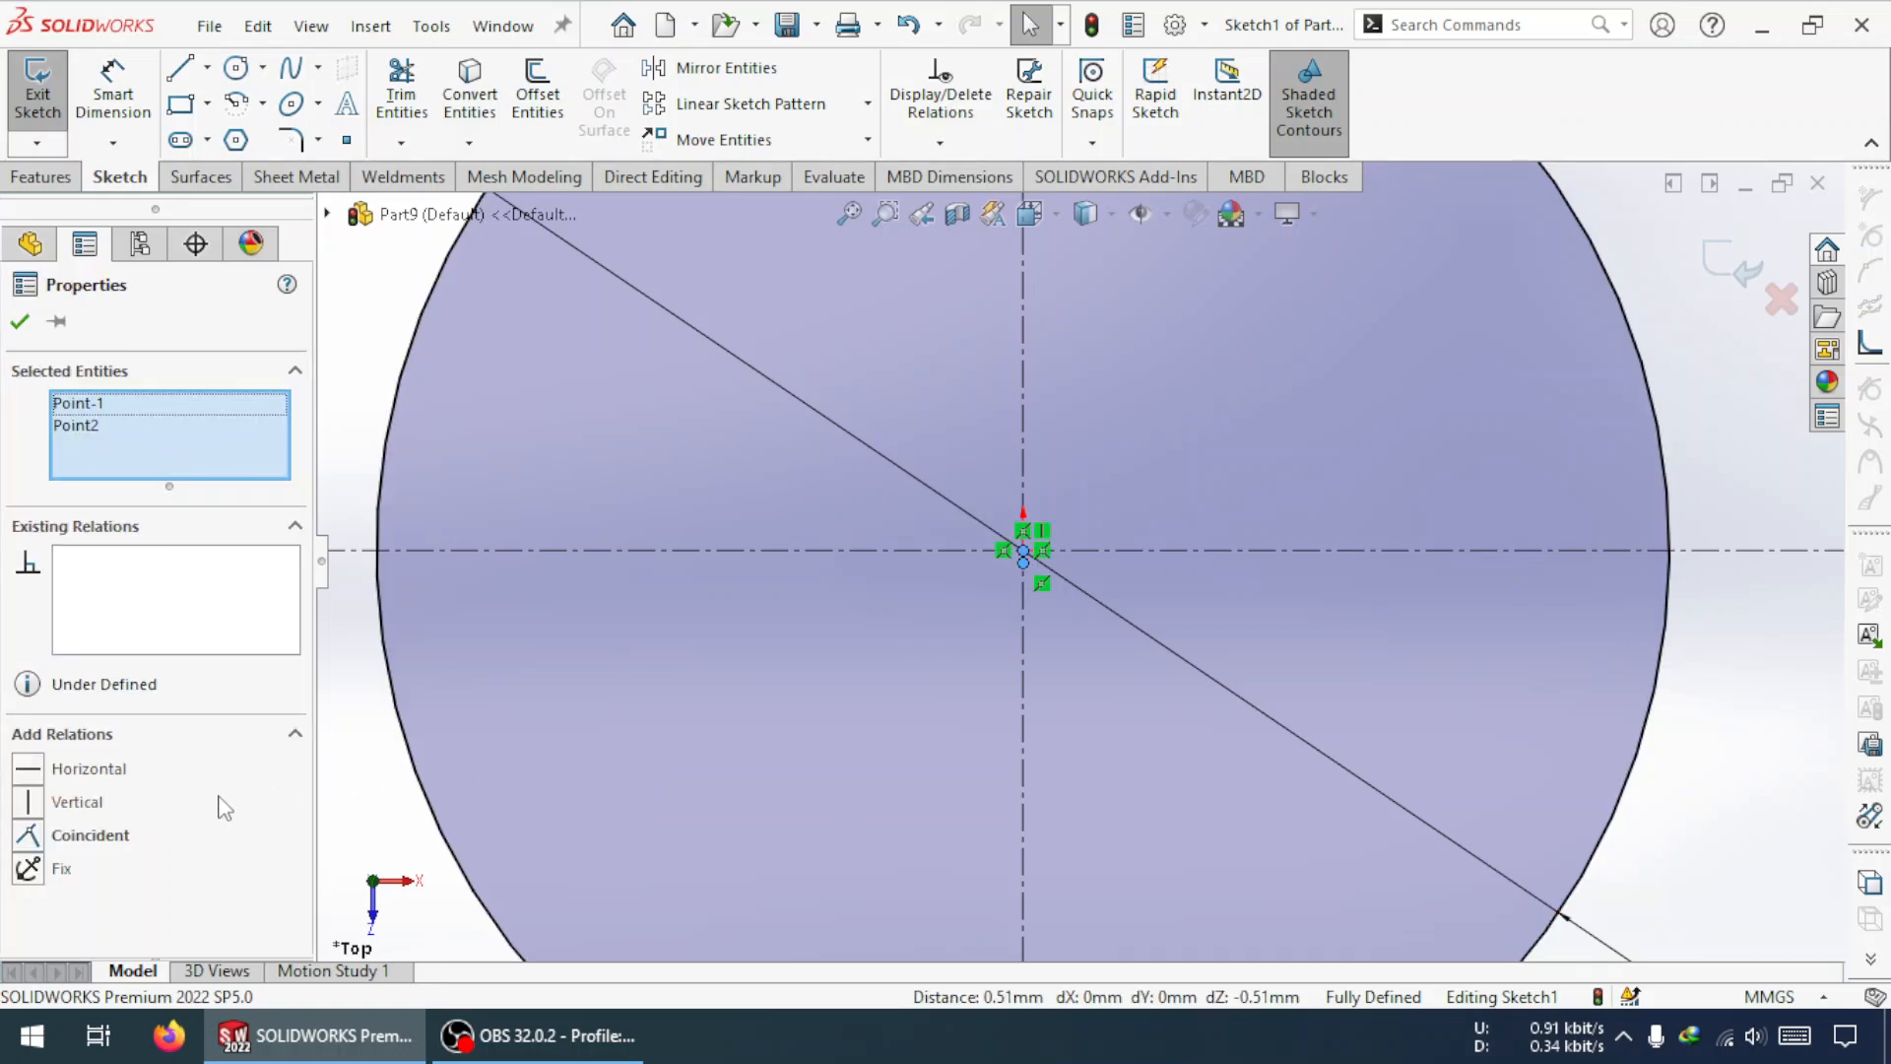
{"action": "left_click", "coordinate": [28, 835]}
{"action": "key", "text": "Escape"}
{"action": "key", "text": "f"}
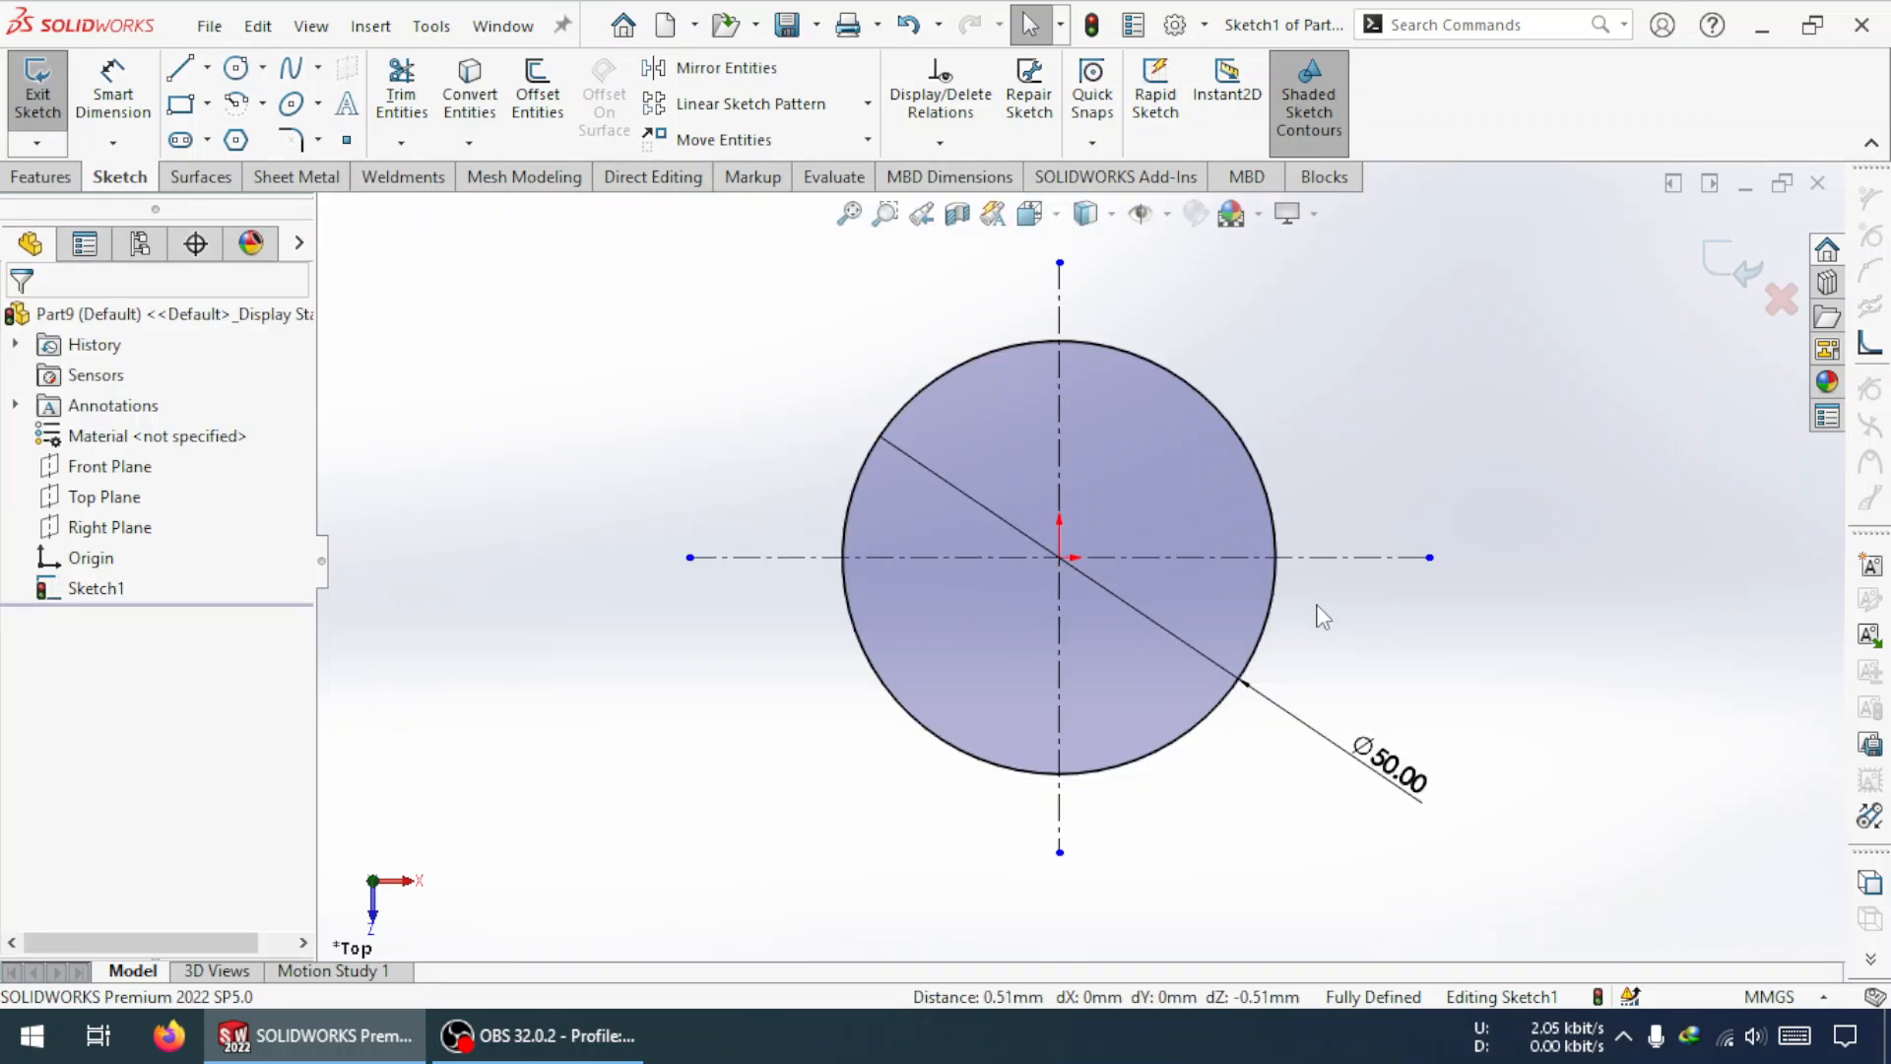
- Sketch a short centerpoint arc above the circle, centered on the origin, with a radius of about 30 mm
{"action": "scroll", "coordinate": [1226, 483], "scroll_direction": "down", "scroll_amount": 2}
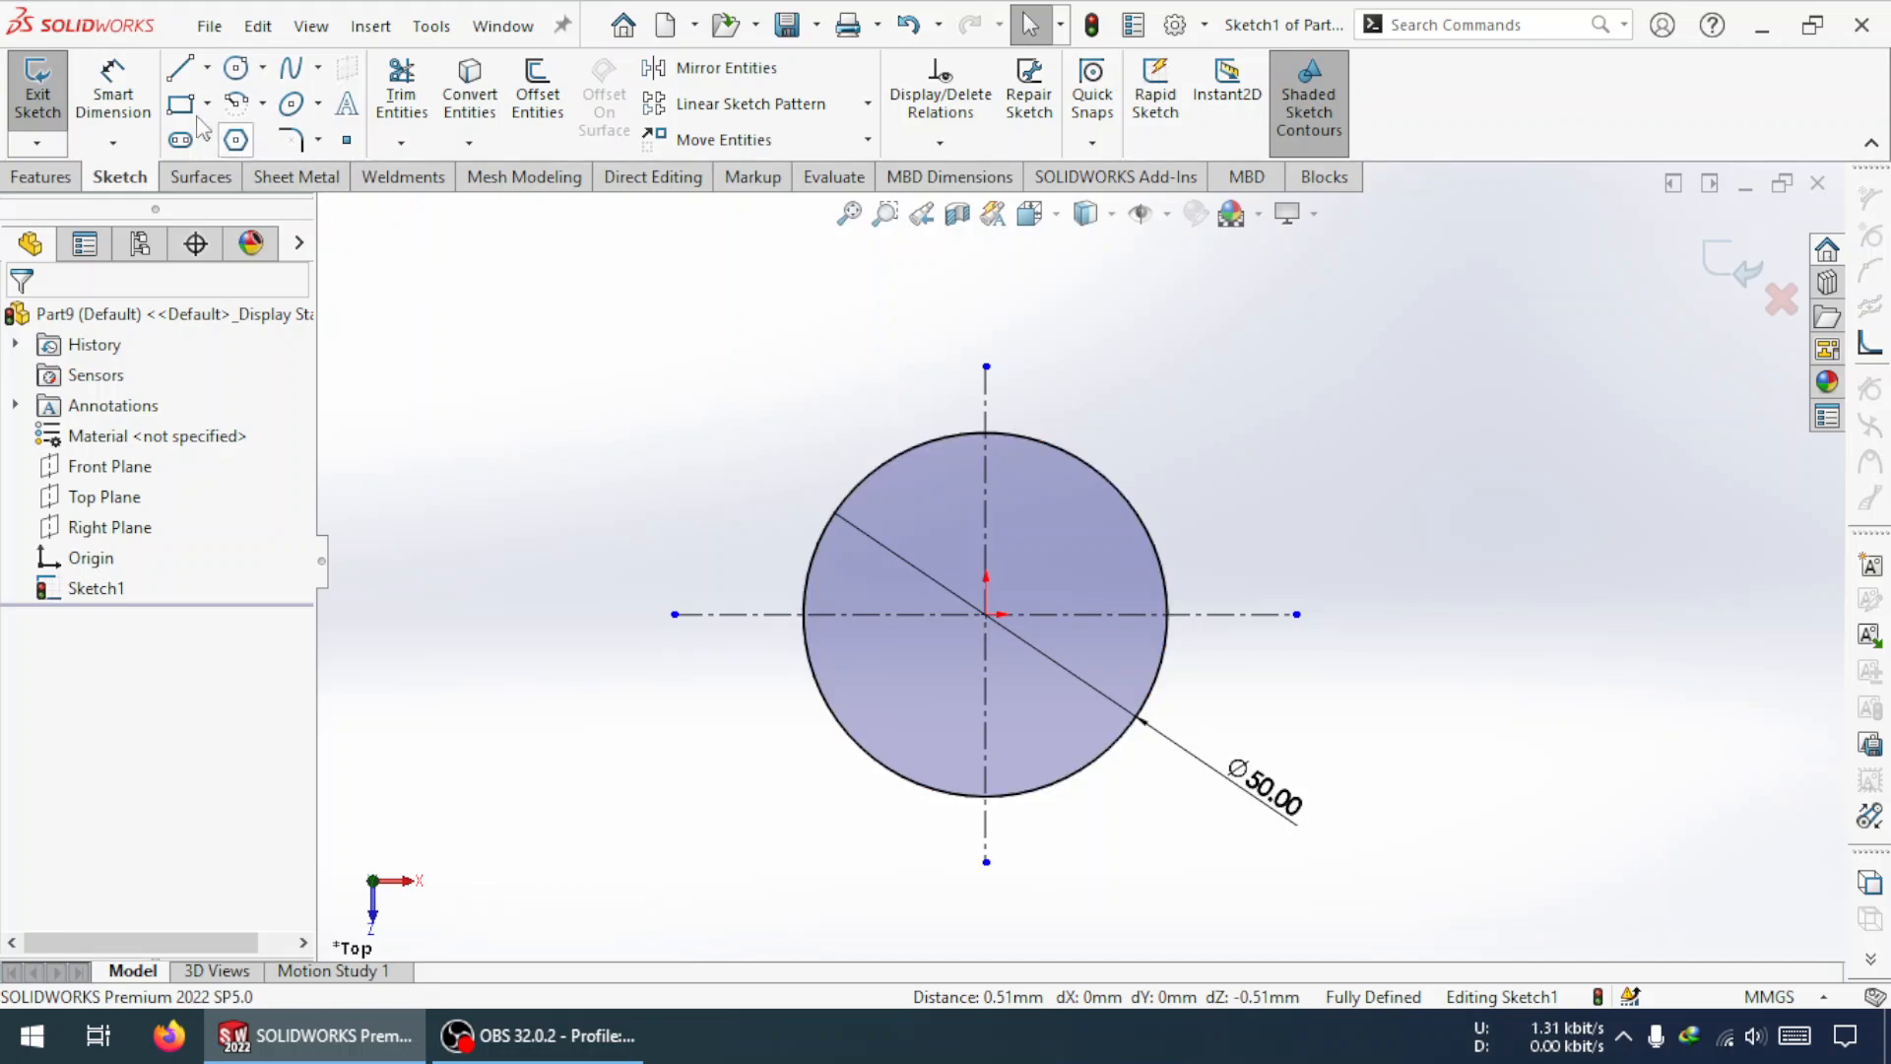
{"action": "left_click", "coordinate": [237, 102]}
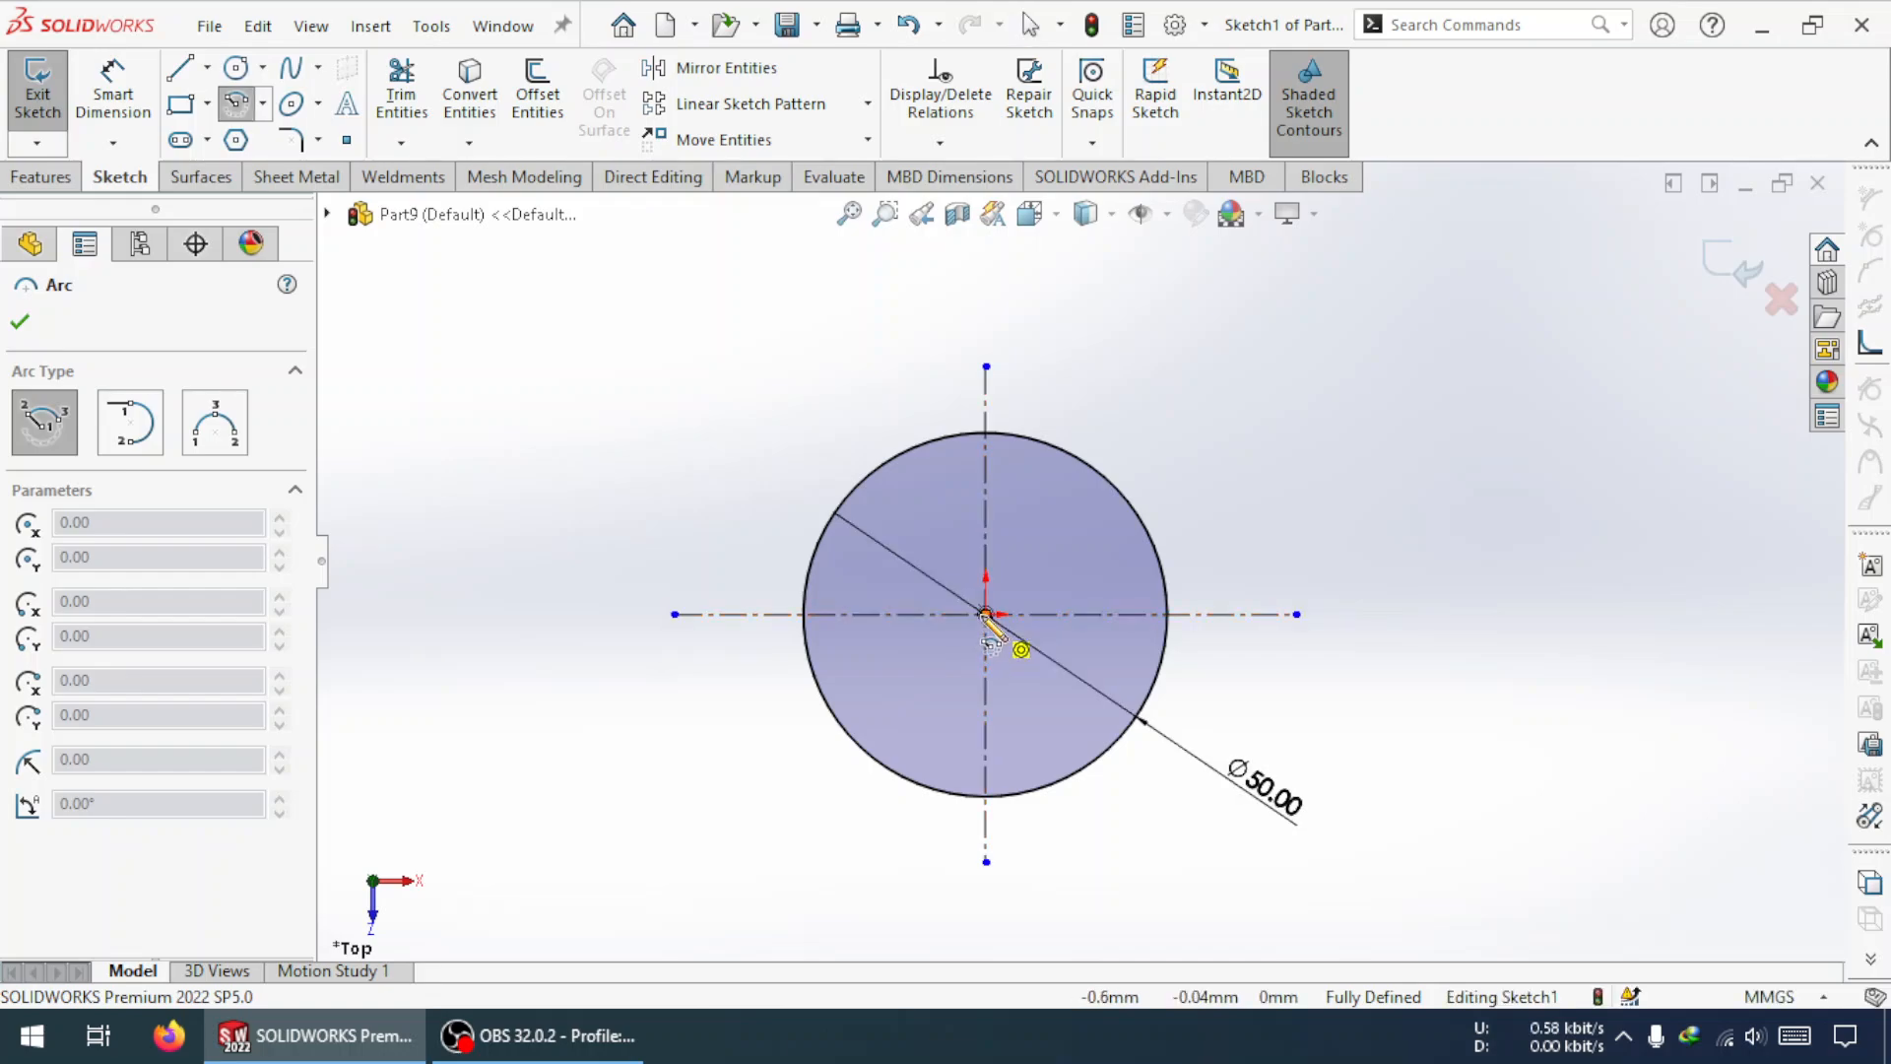
{"action": "left_click", "coordinate": [986, 613]}
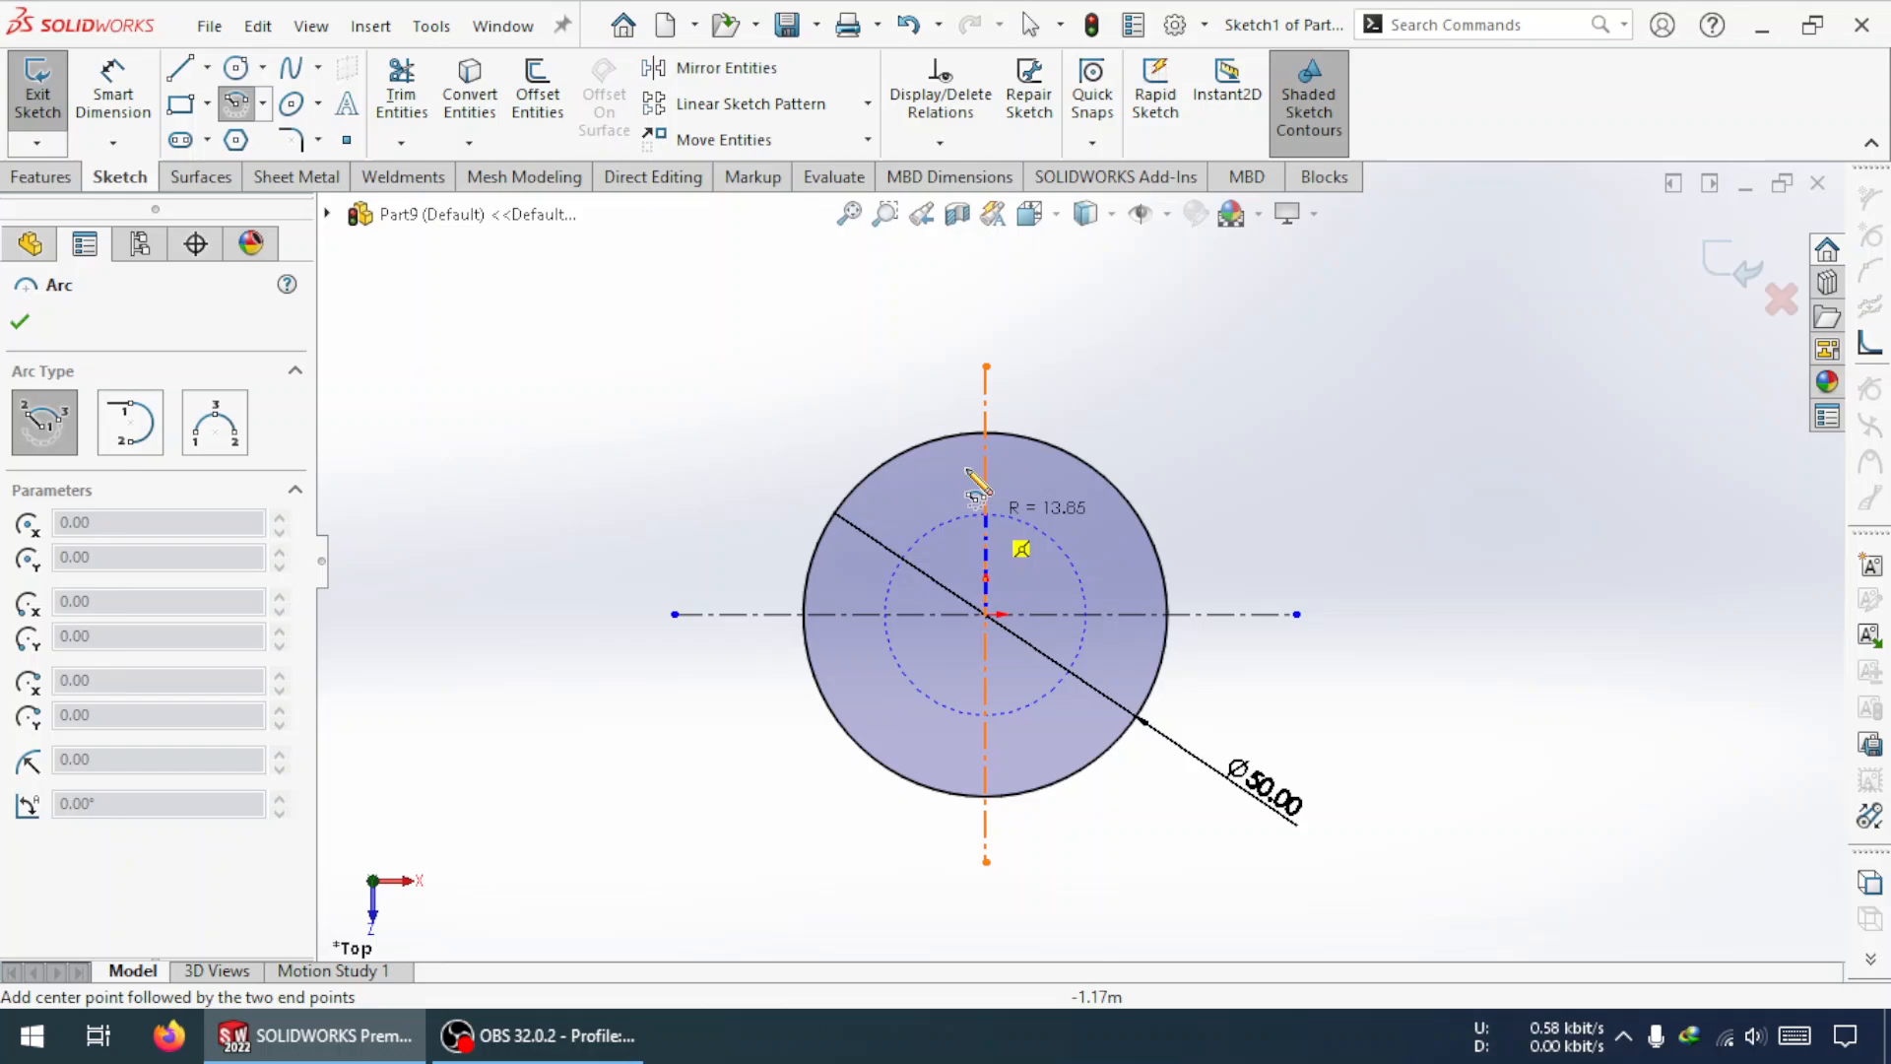
{"action": "left_click", "coordinate": [917, 405]}
{"action": "left_click", "coordinate": [1037, 402]}
{"action": "key", "text": "Escape"}
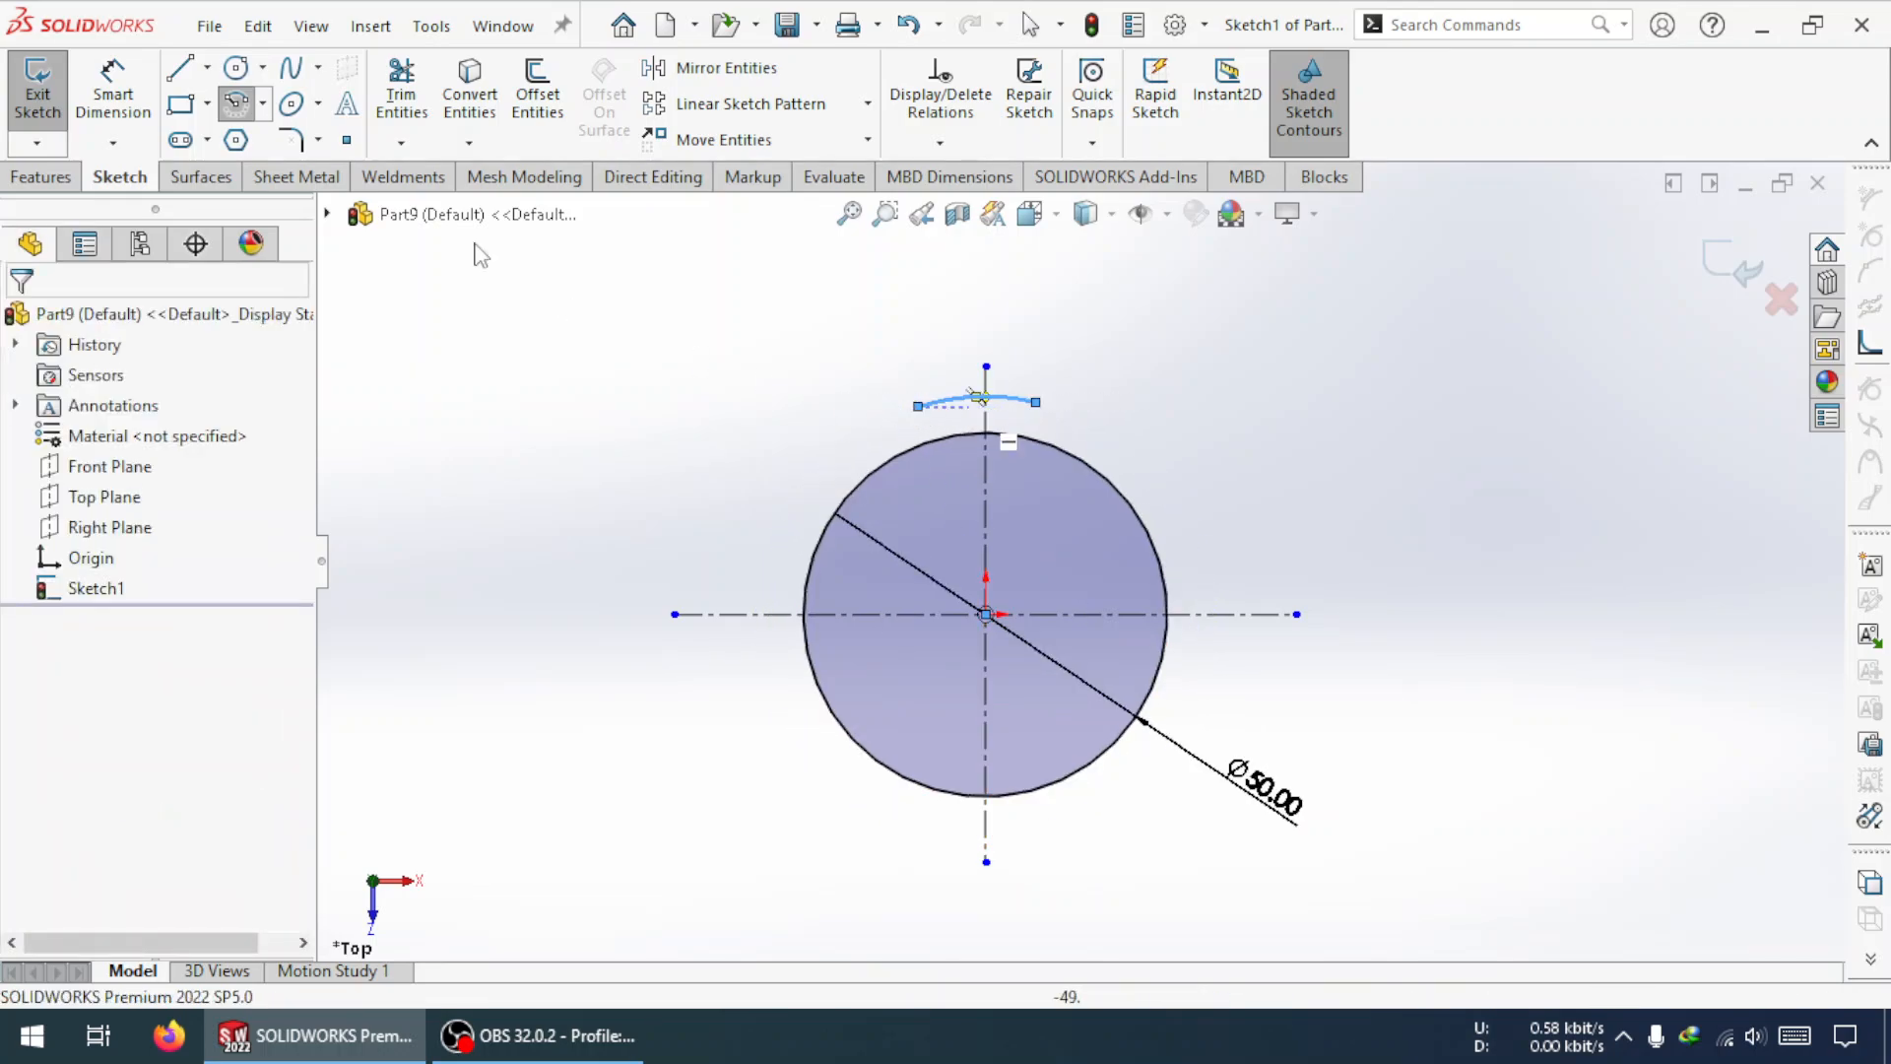
- Dimension the arc above the circle, display the dimension as a diameter and set it to 90 mm
{"action": "left_click", "coordinate": [953, 400]}
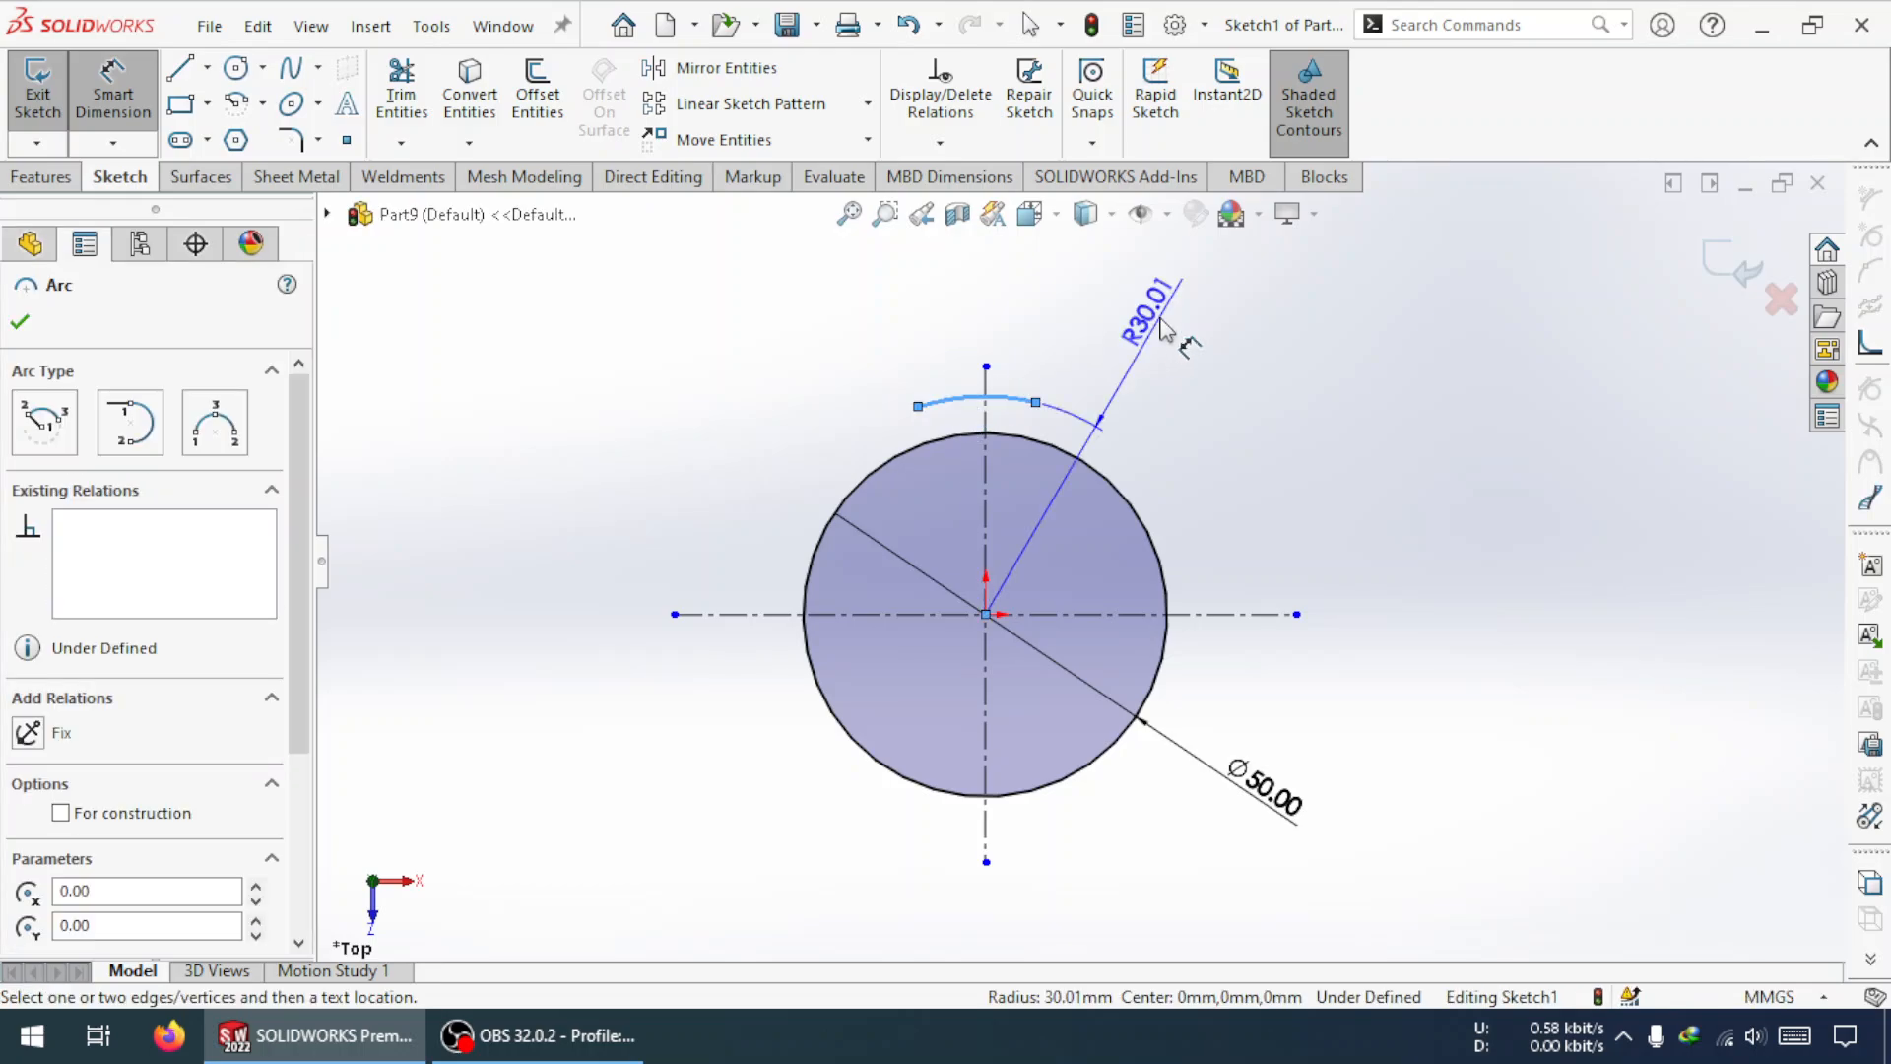
{"action": "left_click", "coordinate": [1162, 320]}
{"action": "key", "text": "Return"}
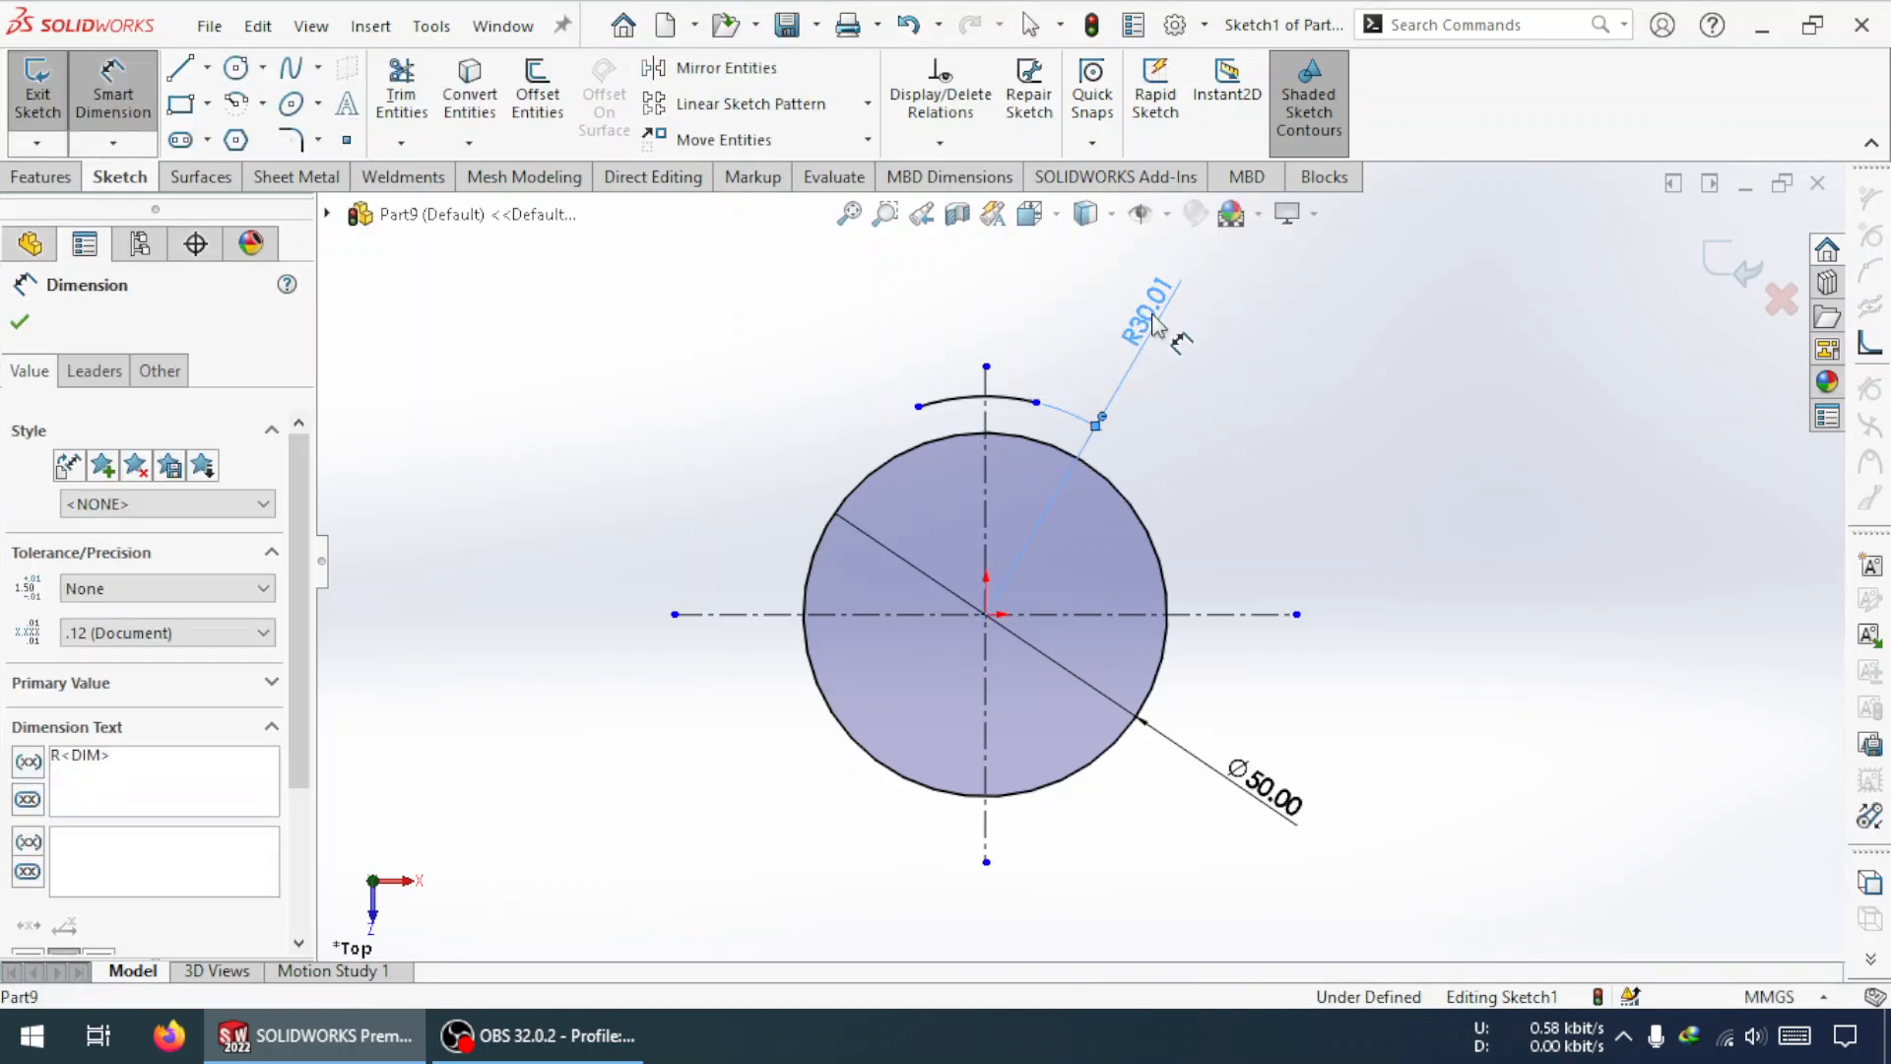
{"action": "key", "text": "Escape"}
{"action": "left_click", "coordinate": [1163, 288]}
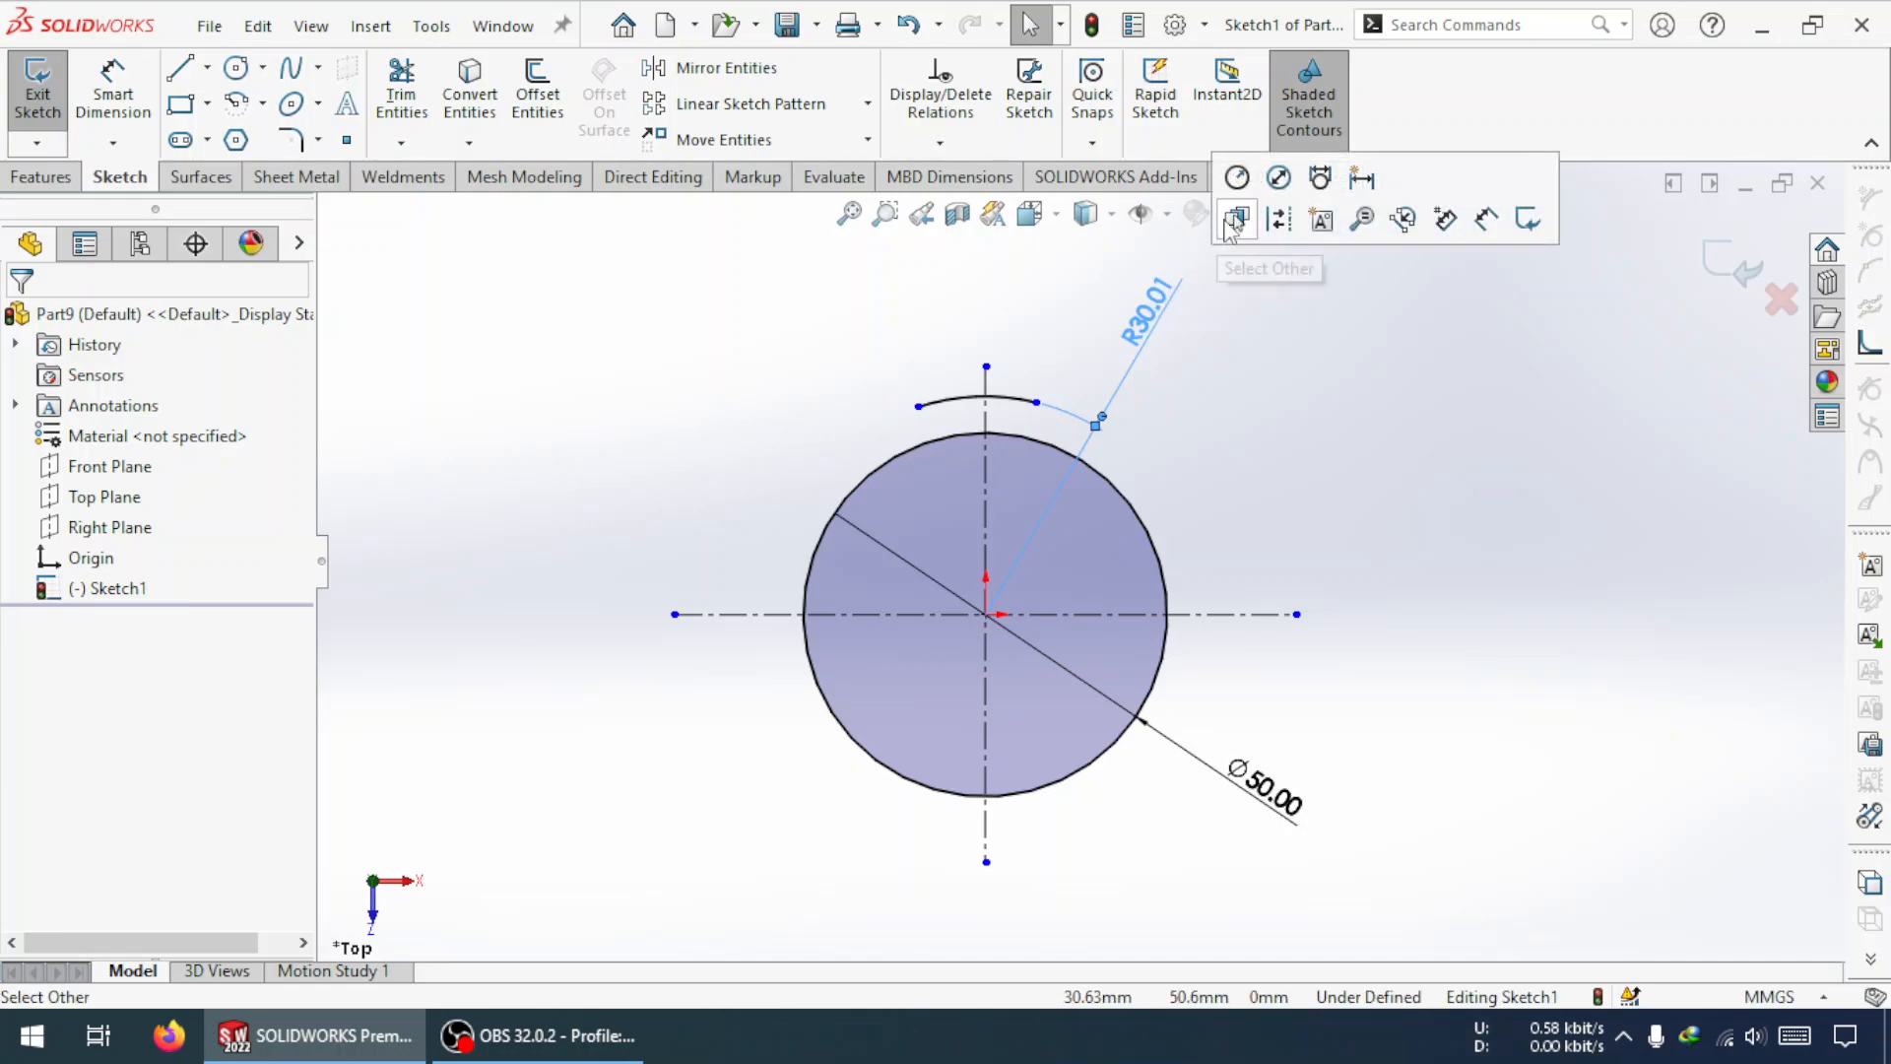
{"action": "left_click", "coordinate": [1281, 178]}
{"action": "double_click", "coordinate": [1166, 306]}
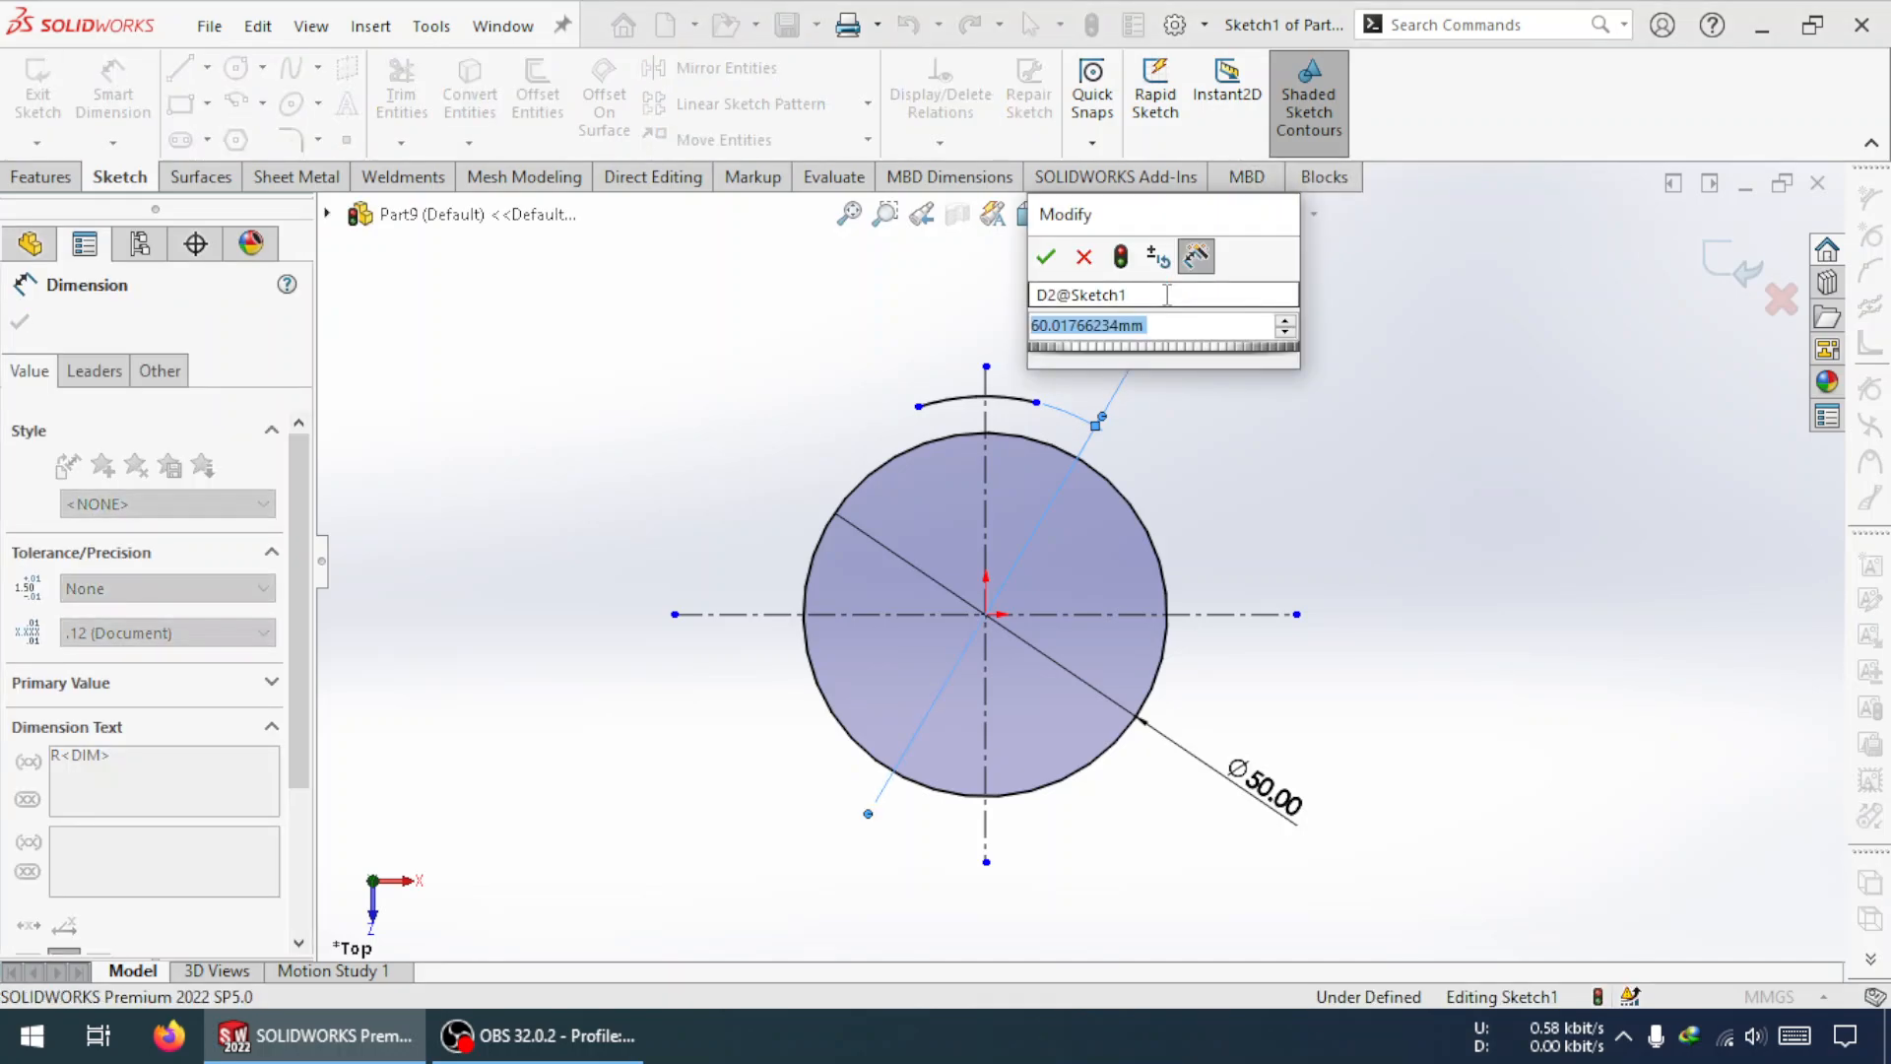
{"action": "type", "text": "90"}
{"action": "key", "text": "Return"}
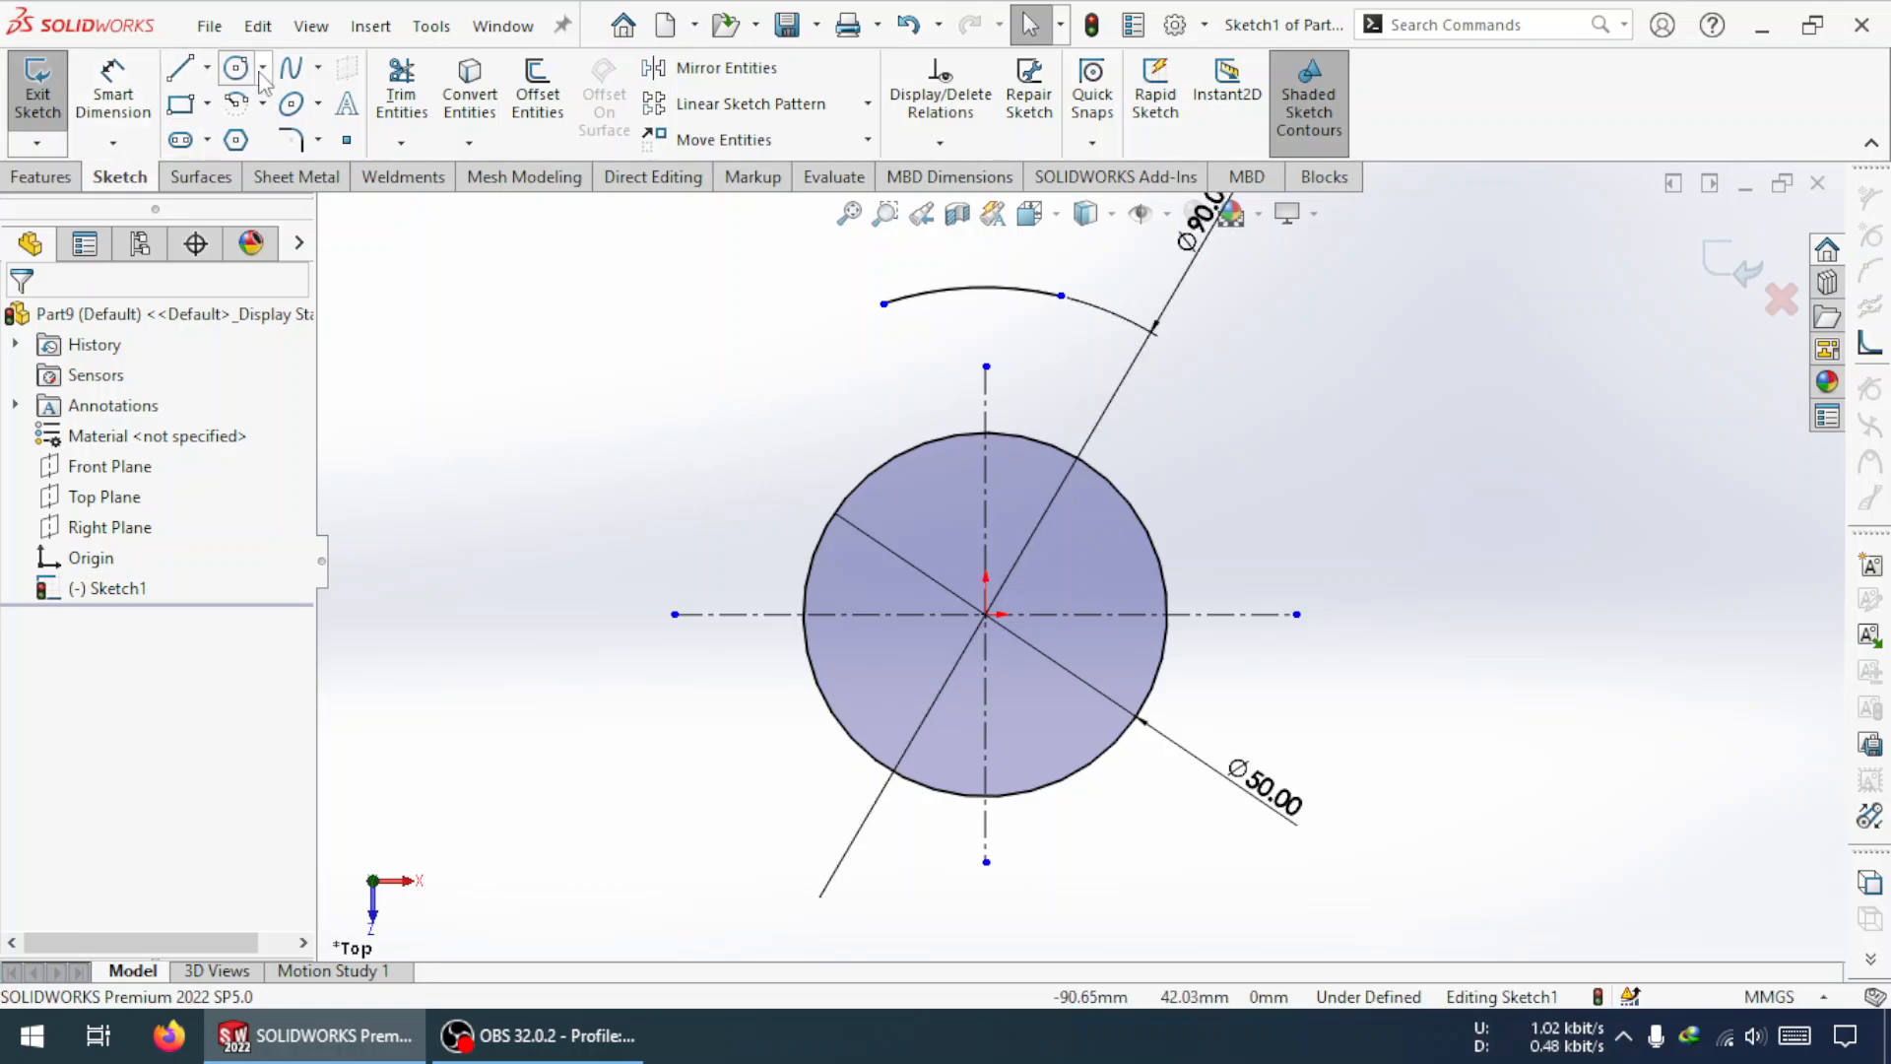
- Sketch a second origin-centered arc between the circle and the 90 mm arc, with a radius of about 35 mm
{"action": "left_click", "coordinate": [236, 102]}
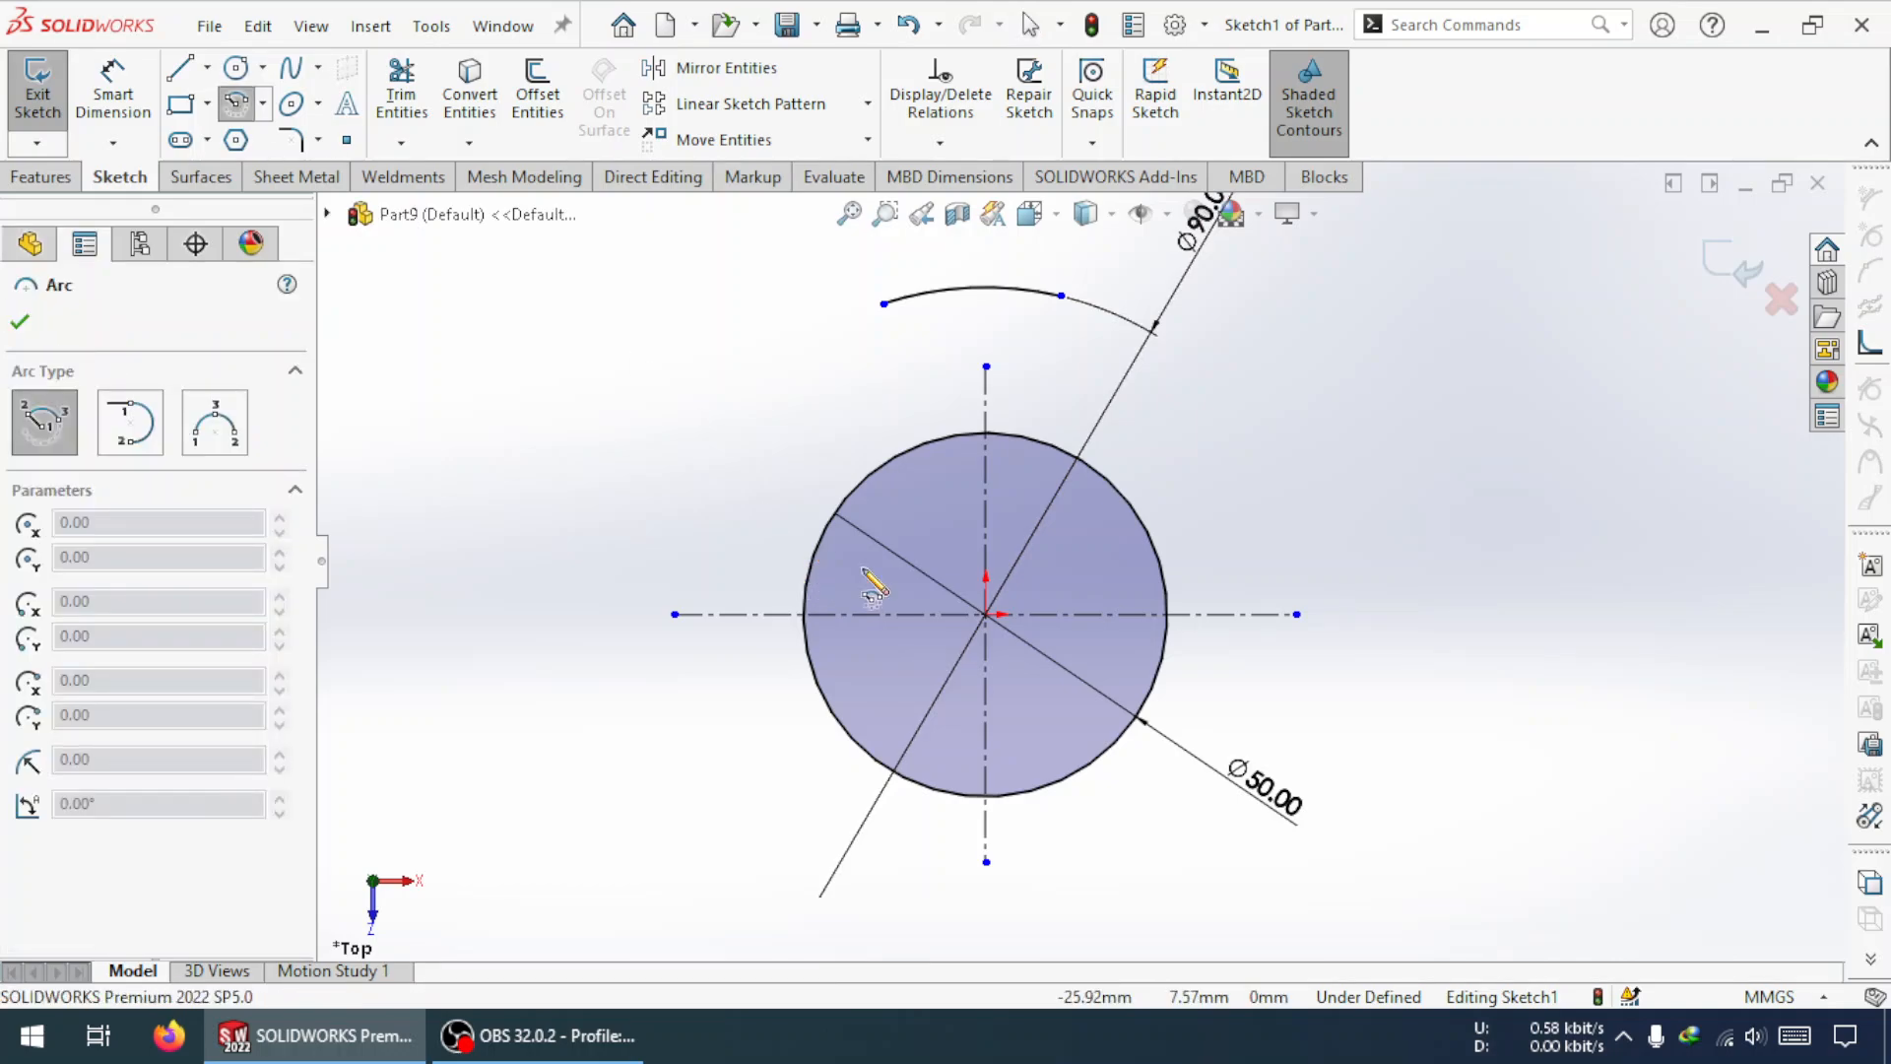
{"action": "left_click", "coordinate": [986, 614]}
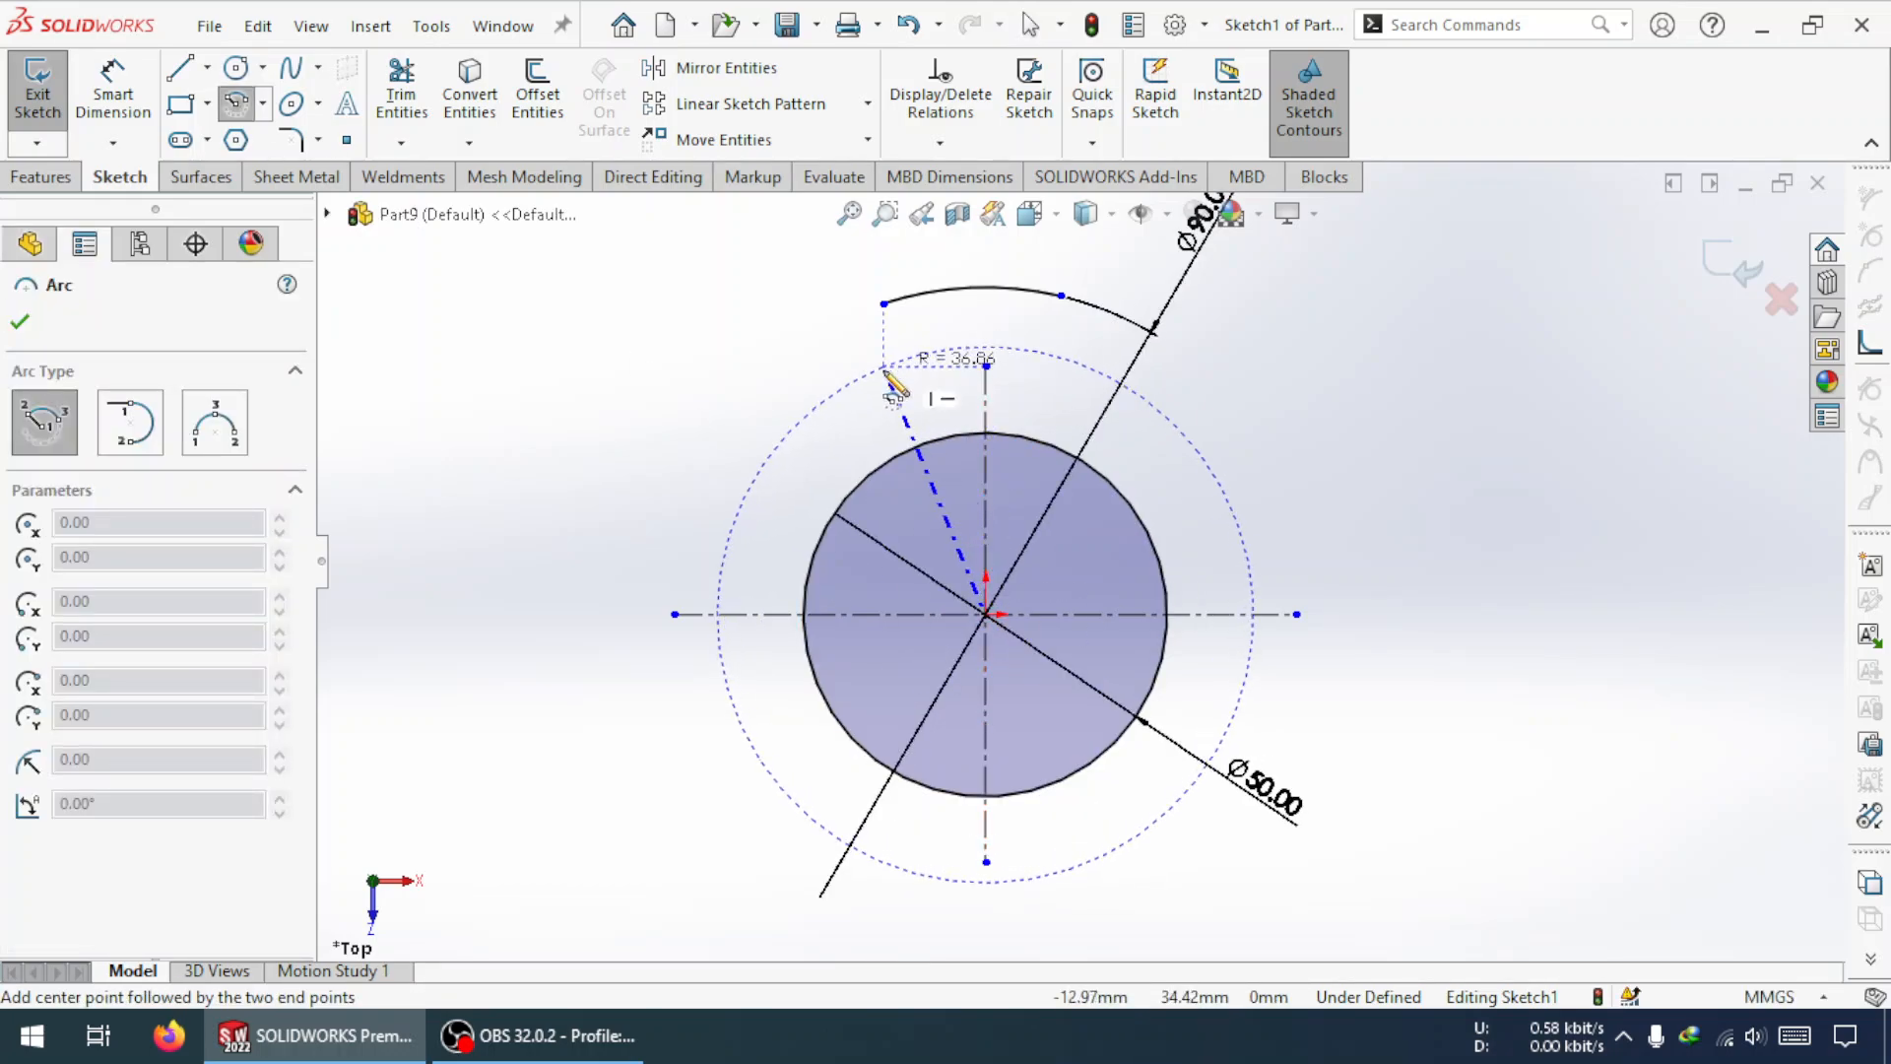
{"action": "left_click", "coordinate": [849, 395]}
{"action": "left_click", "coordinate": [1111, 388]}
{"action": "key", "text": "Escape"}
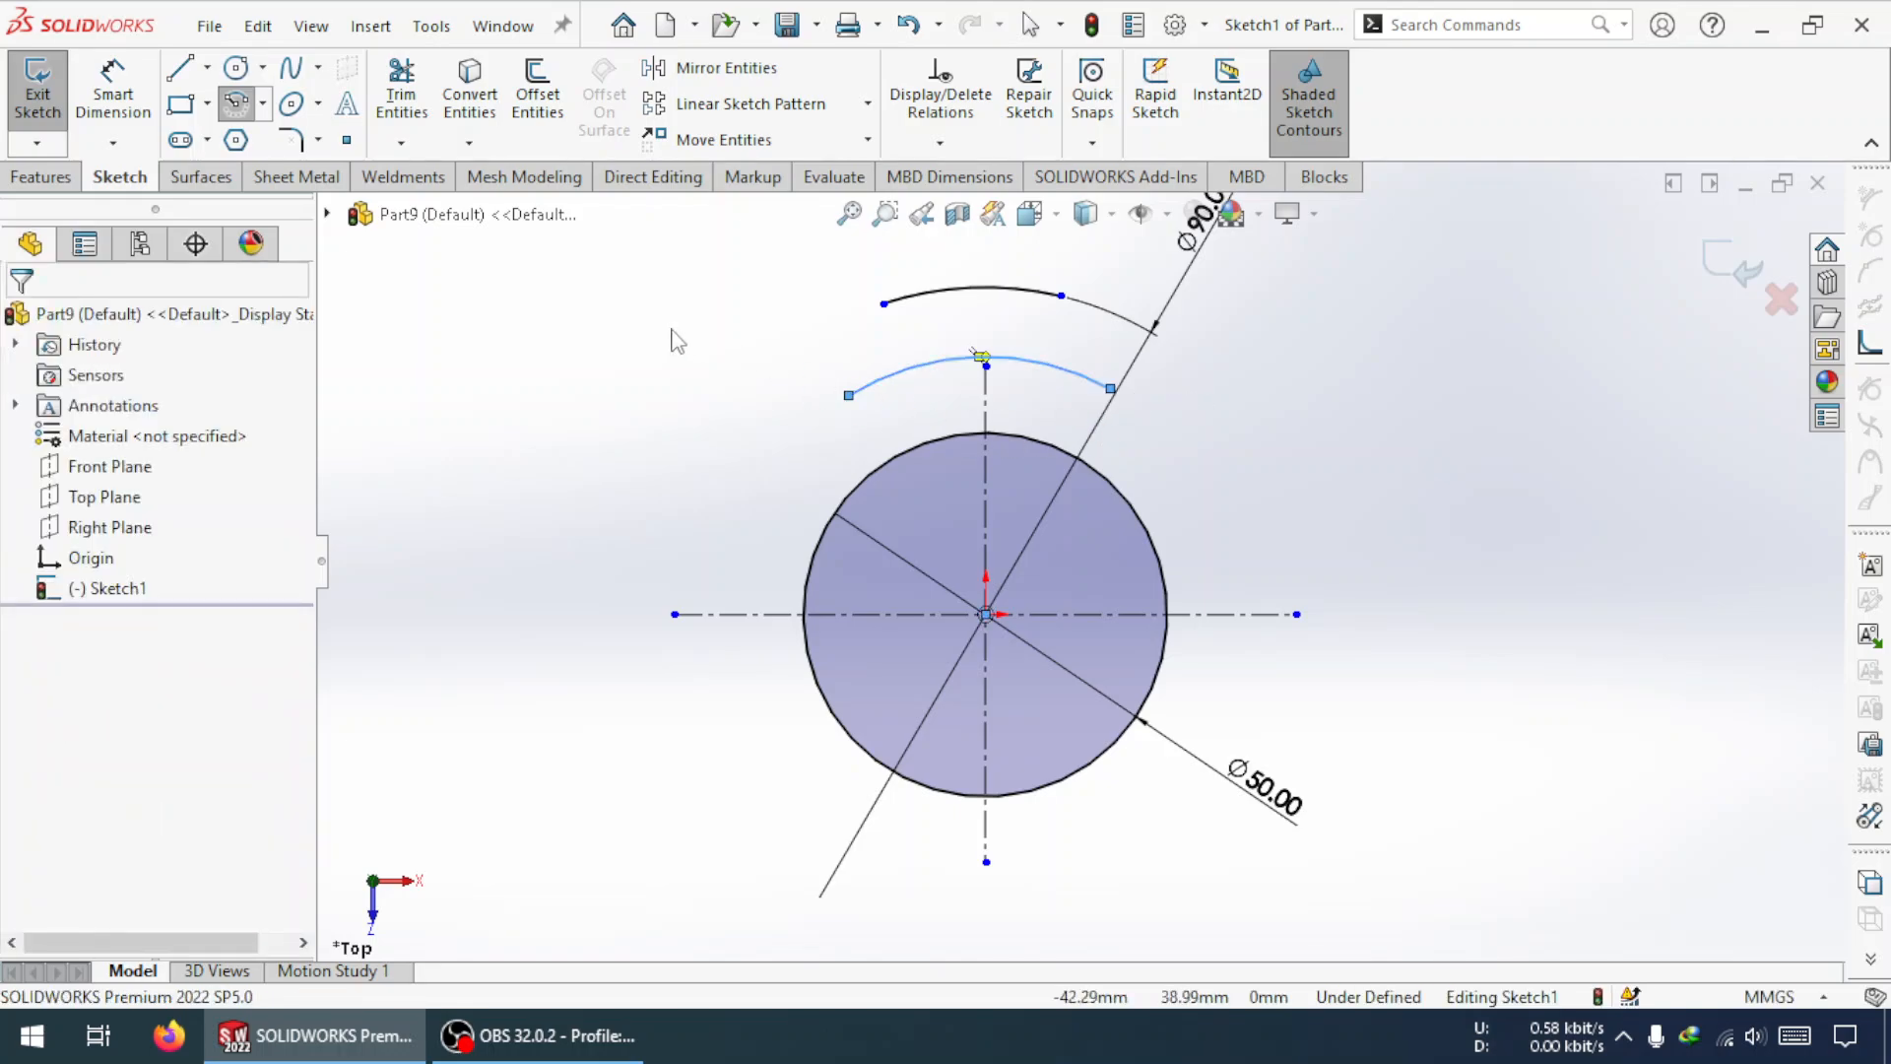
- Dimension the inner arc, display the dimension as a diameter and set it to 78 mm
{"action": "left_click", "coordinate": [125, 120]}
{"action": "left_click", "coordinate": [1055, 370]}
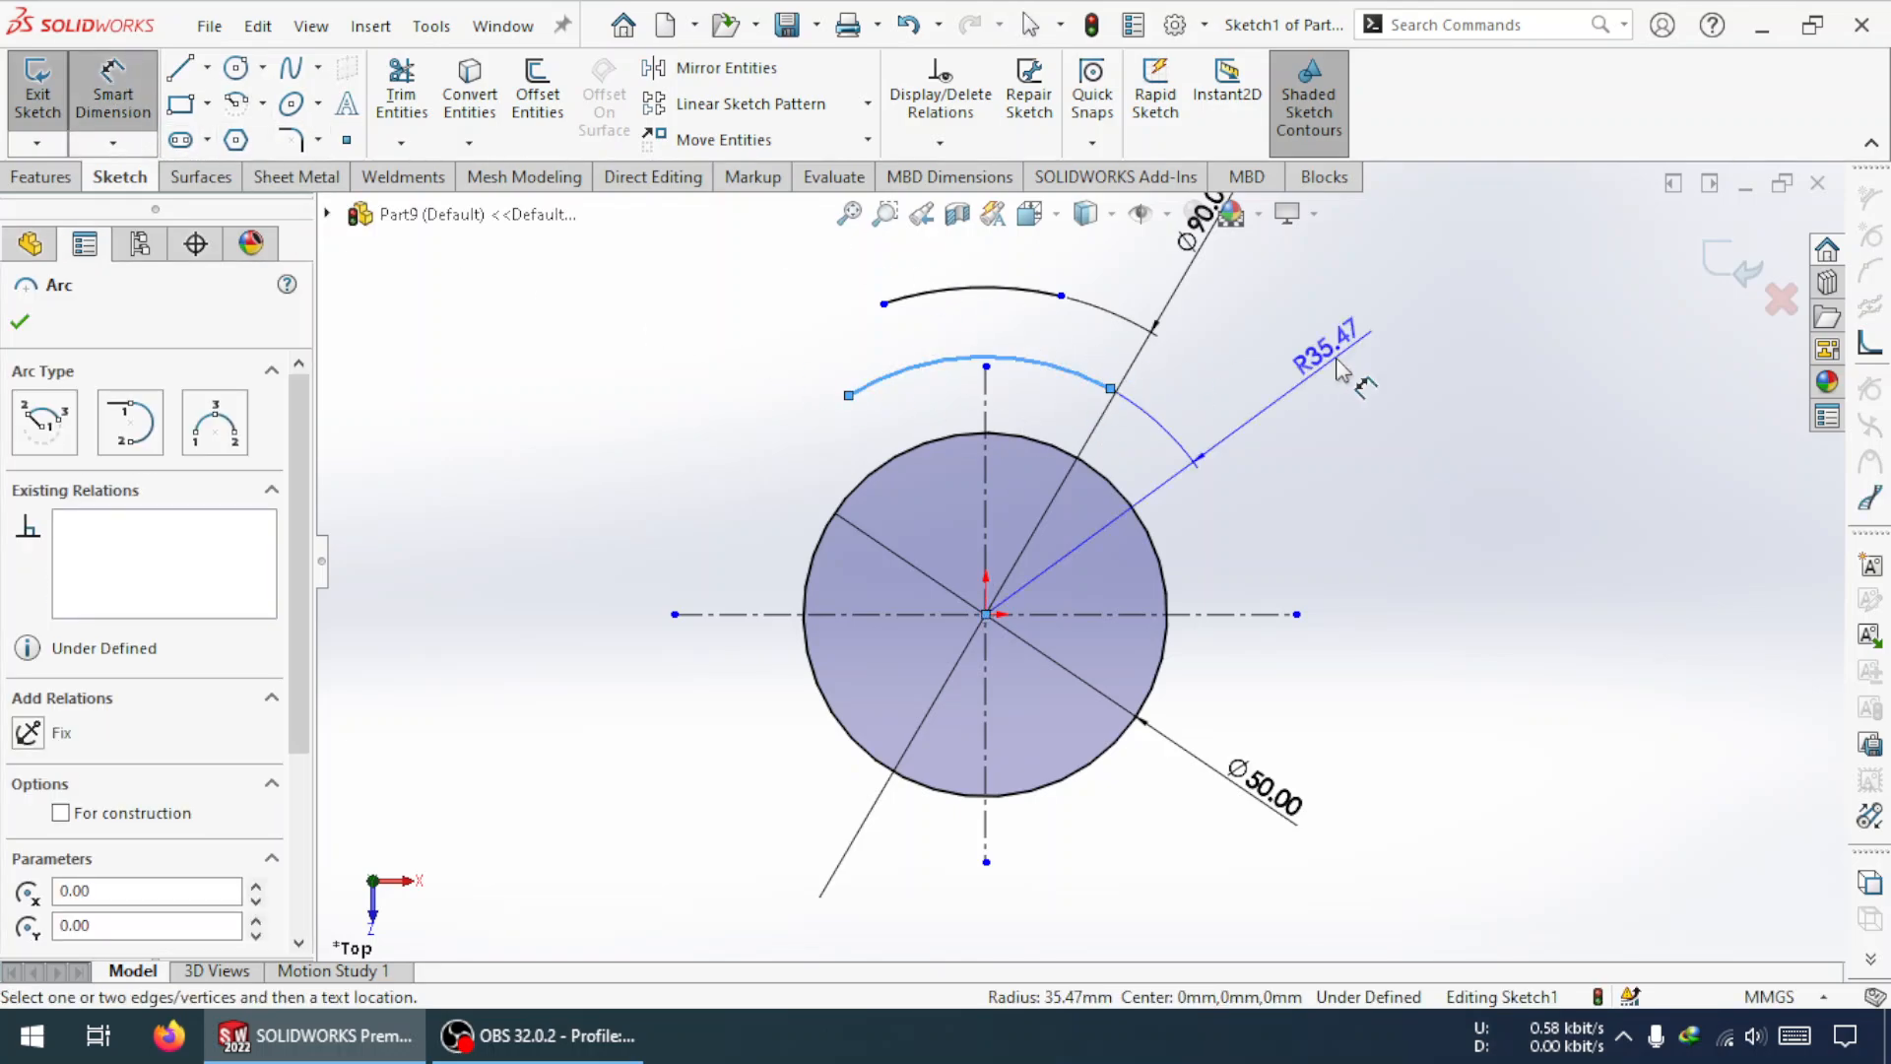
{"action": "left_click", "coordinate": [1339, 371]}
{"action": "key", "text": "Escape"}
{"action": "key", "text": "Escape"}
{"action": "left_click", "coordinate": [1315, 368]}
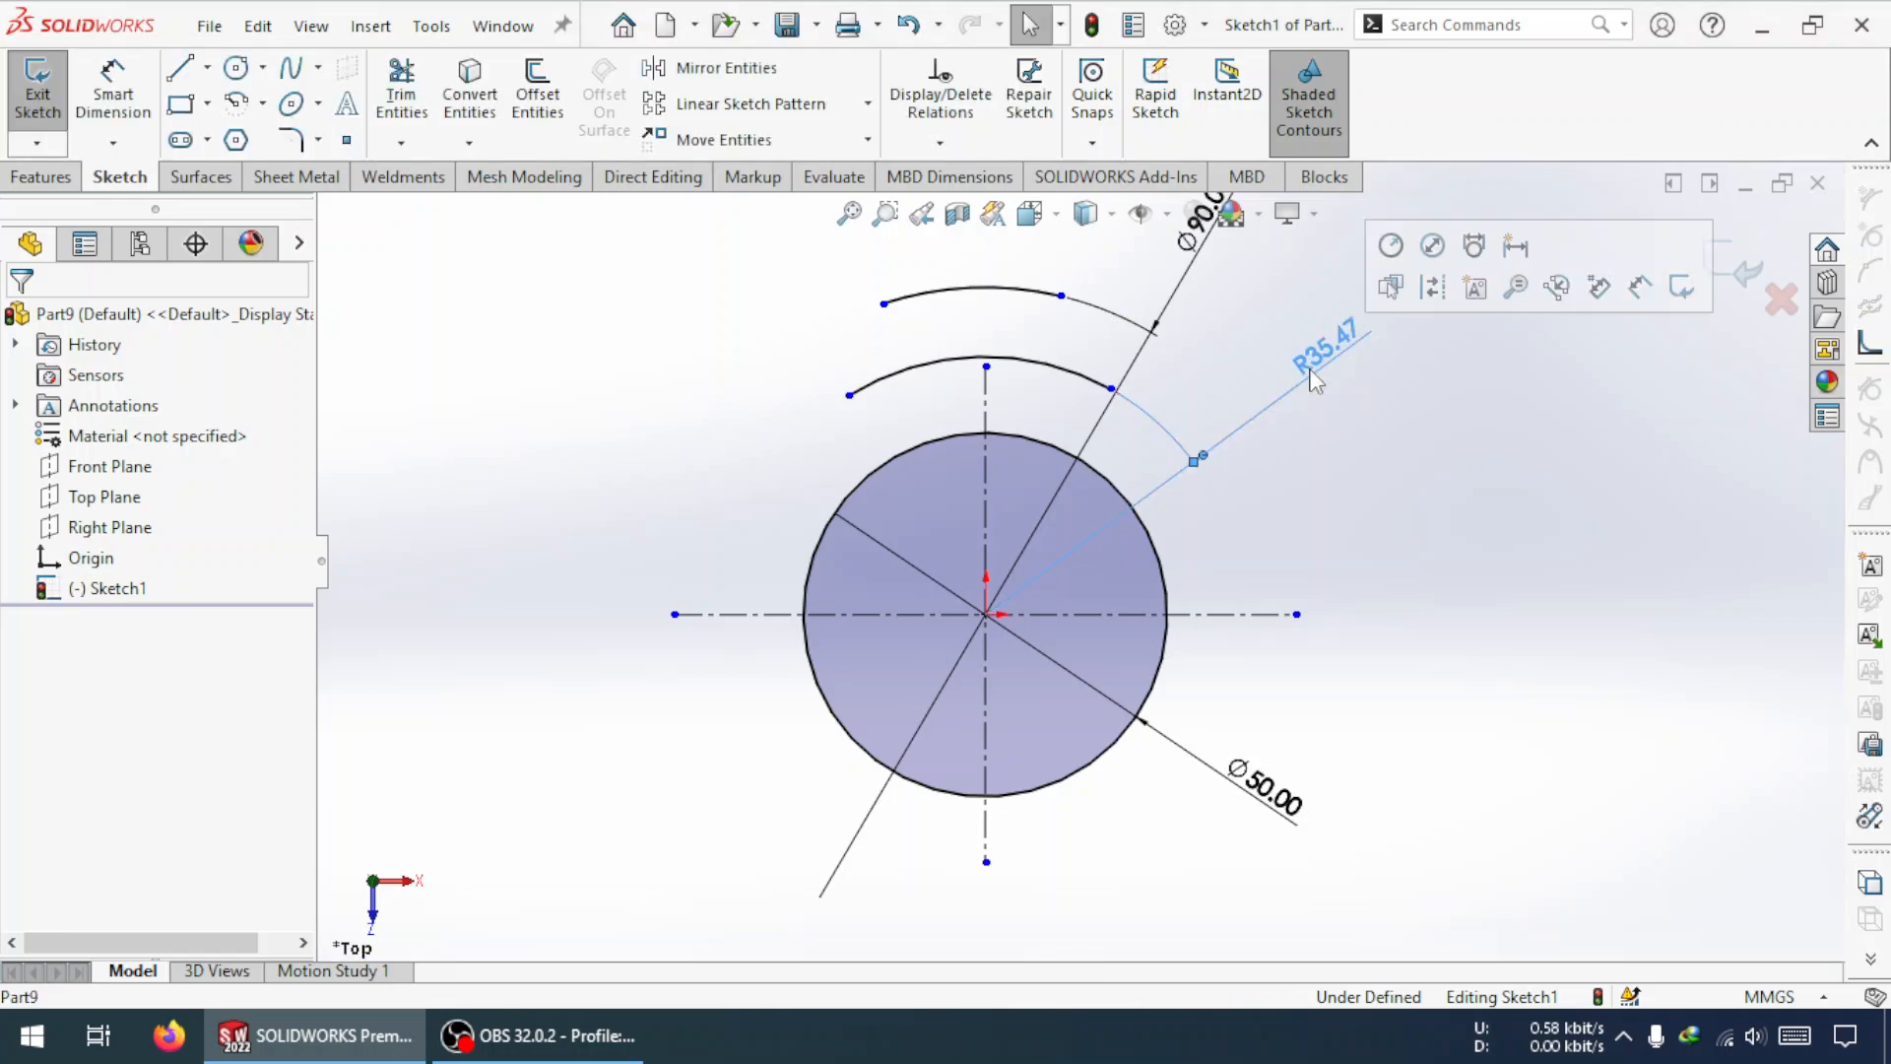
{"action": "left_click", "coordinate": [1433, 245]}
{"action": "key", "text": "Escape"}
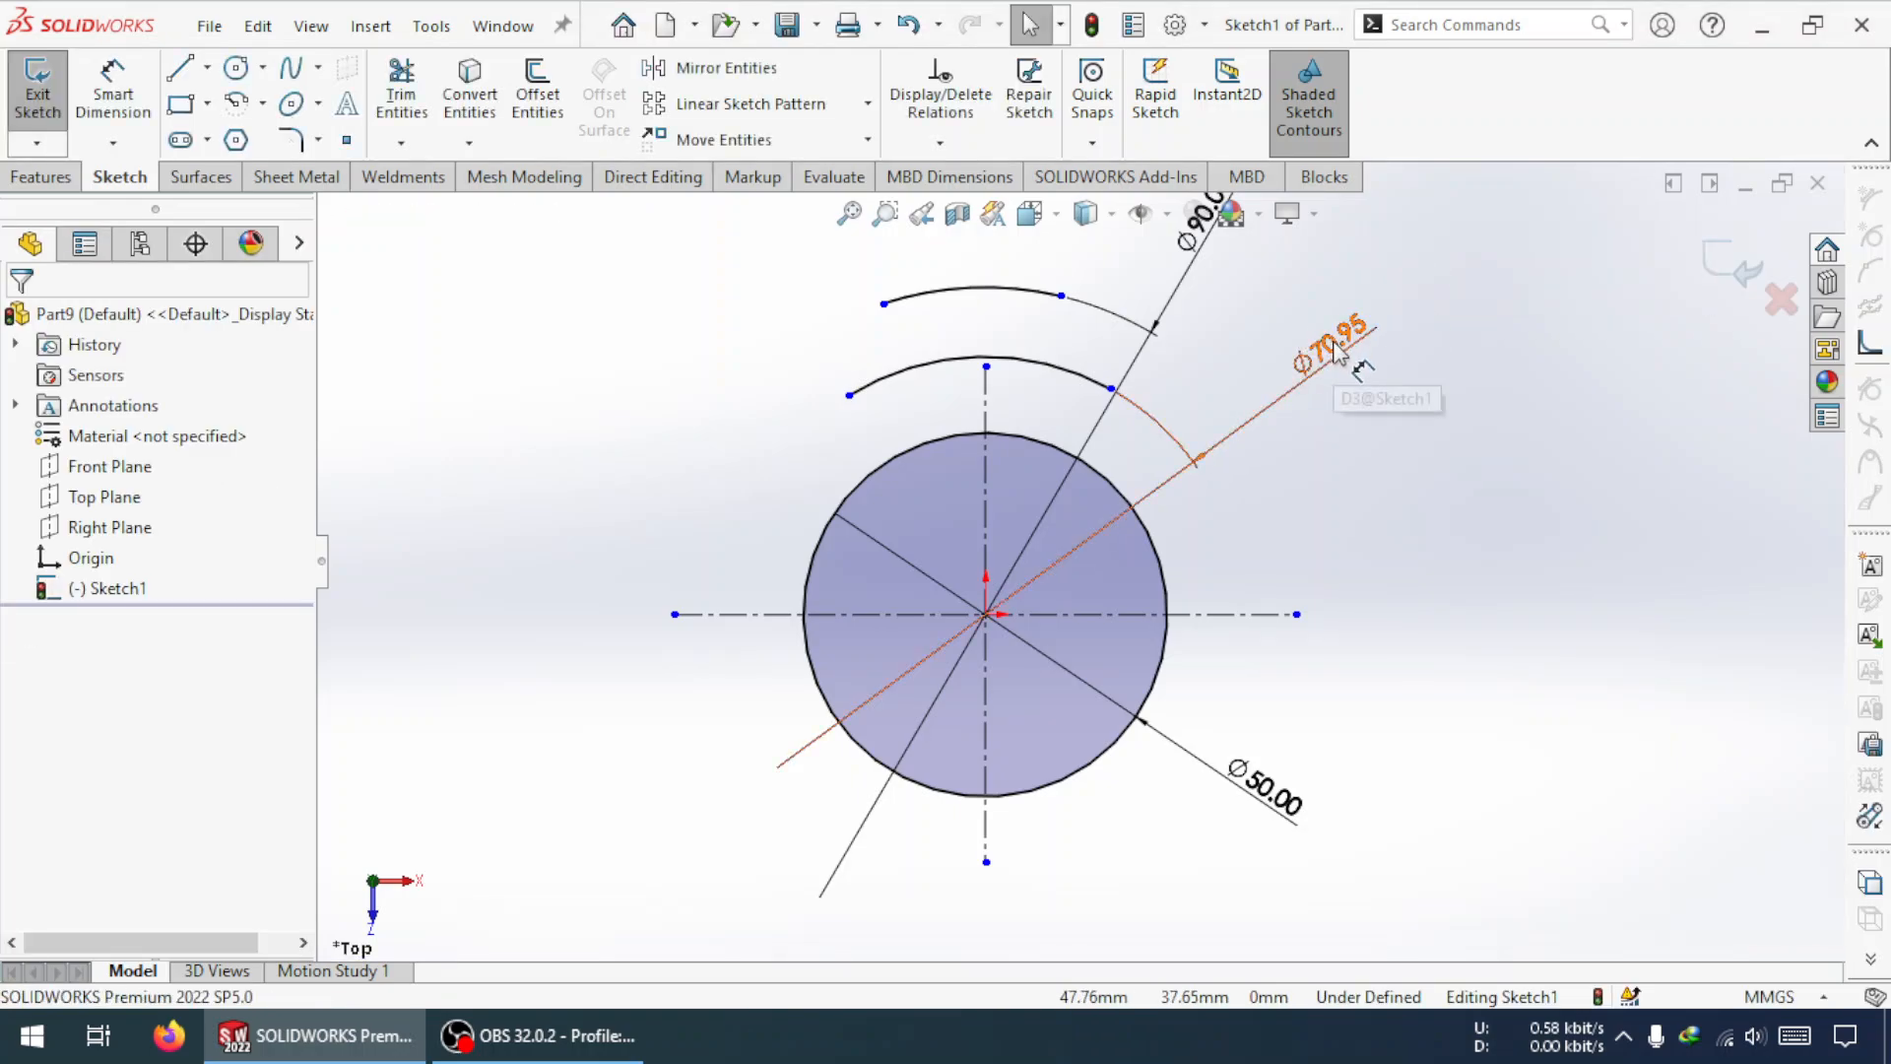
{"action": "double_click", "coordinate": [1336, 353]}
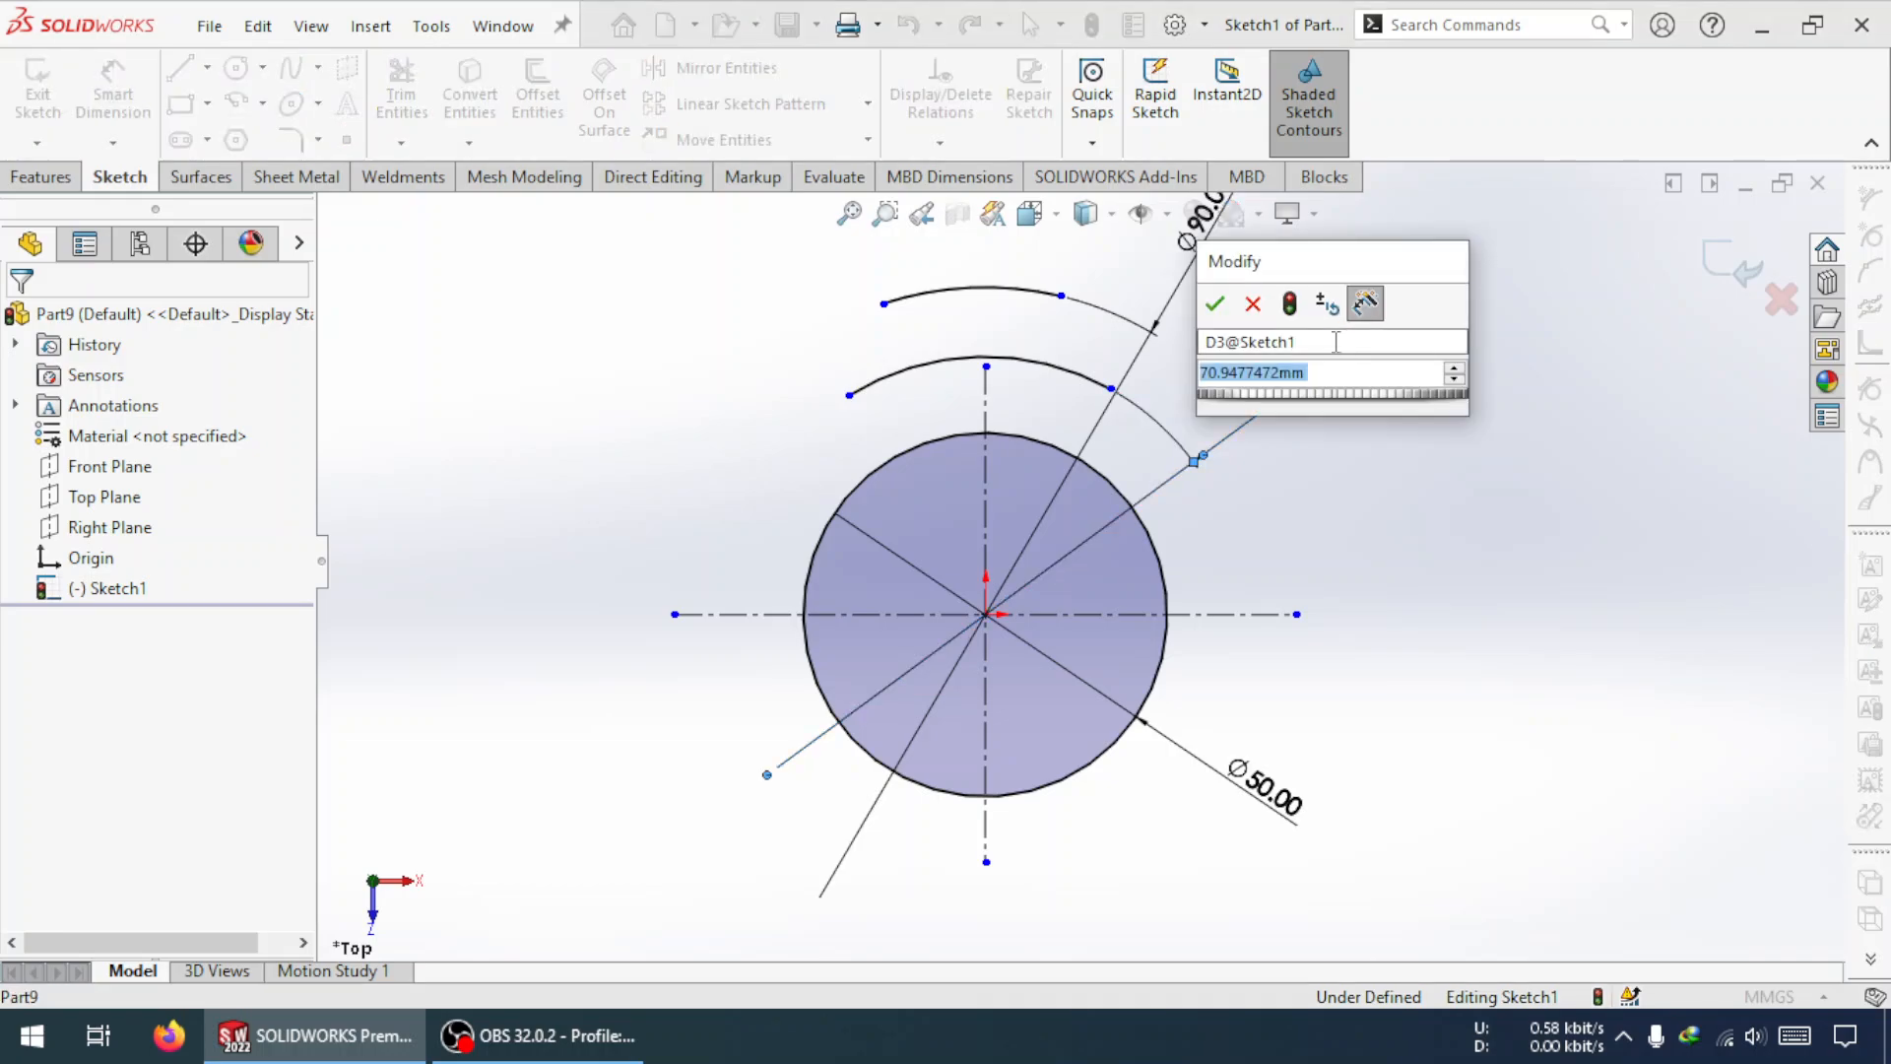
{"action": "key", "text": "Escape"}
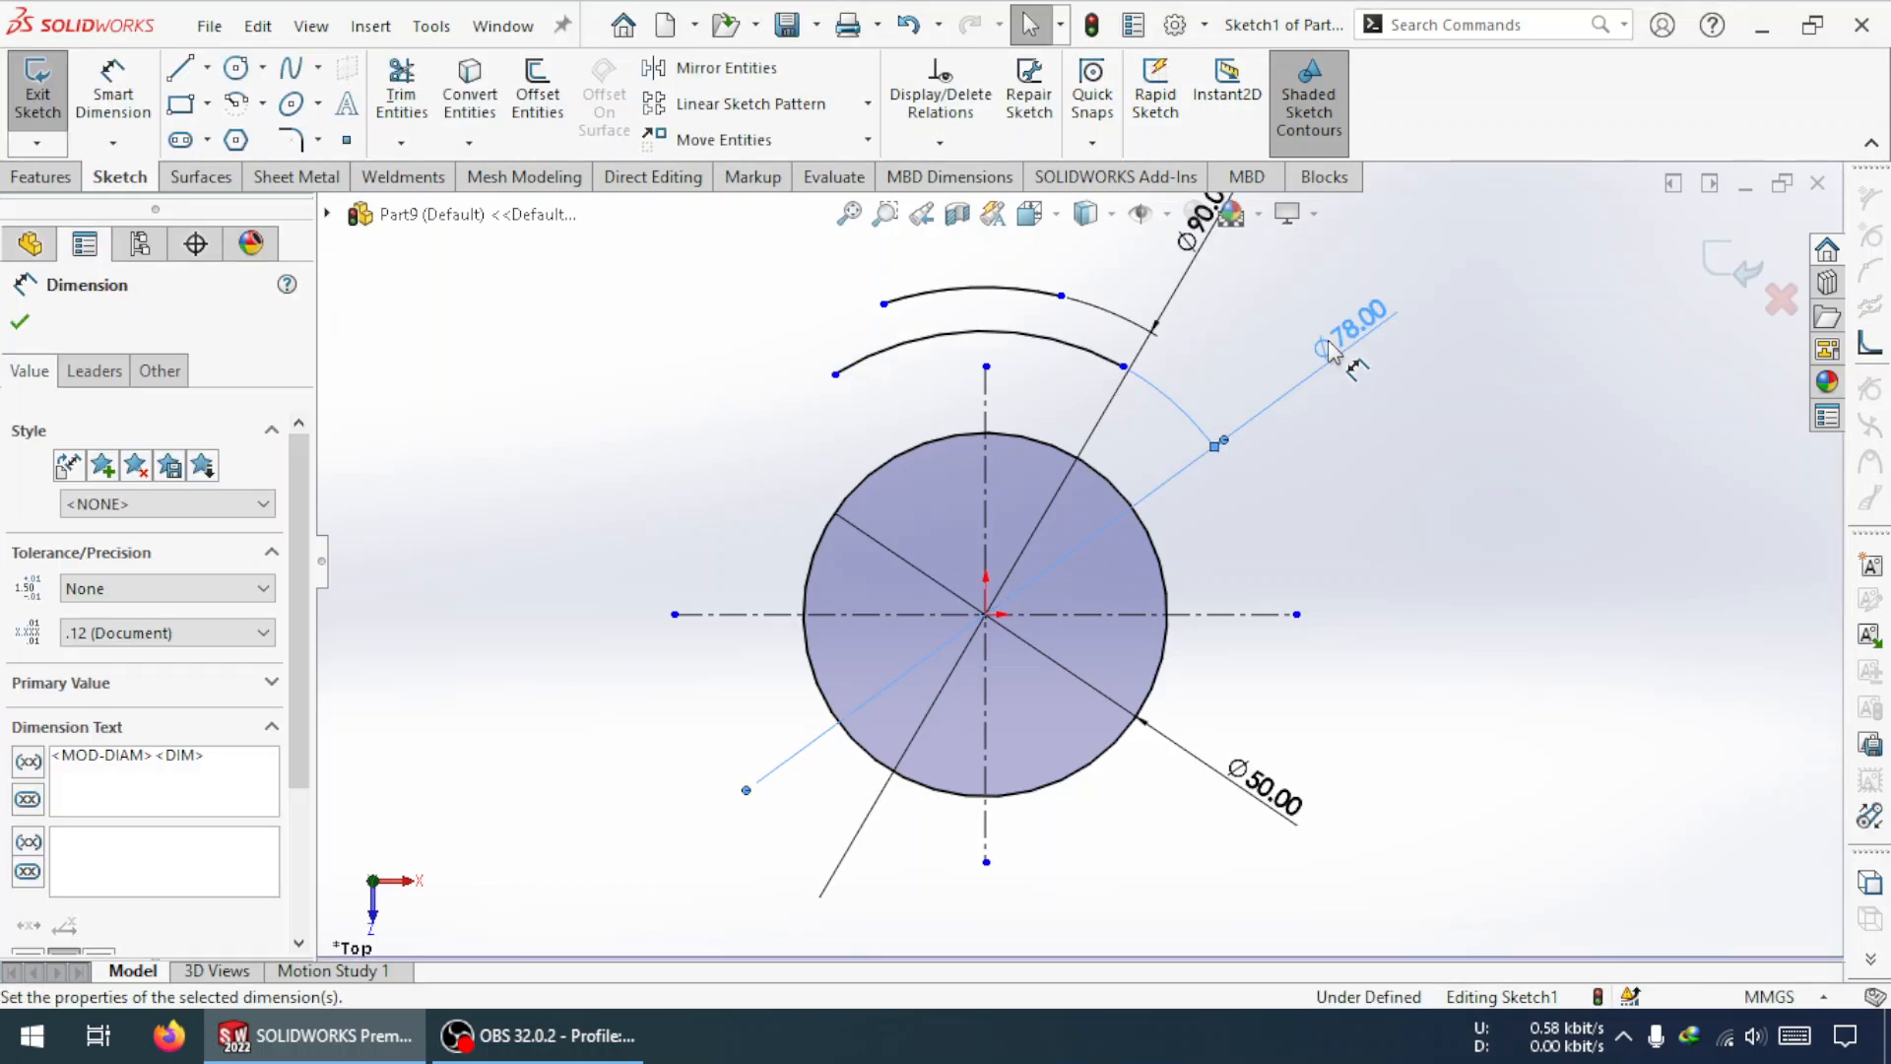
{"action": "key", "text": "Escape"}
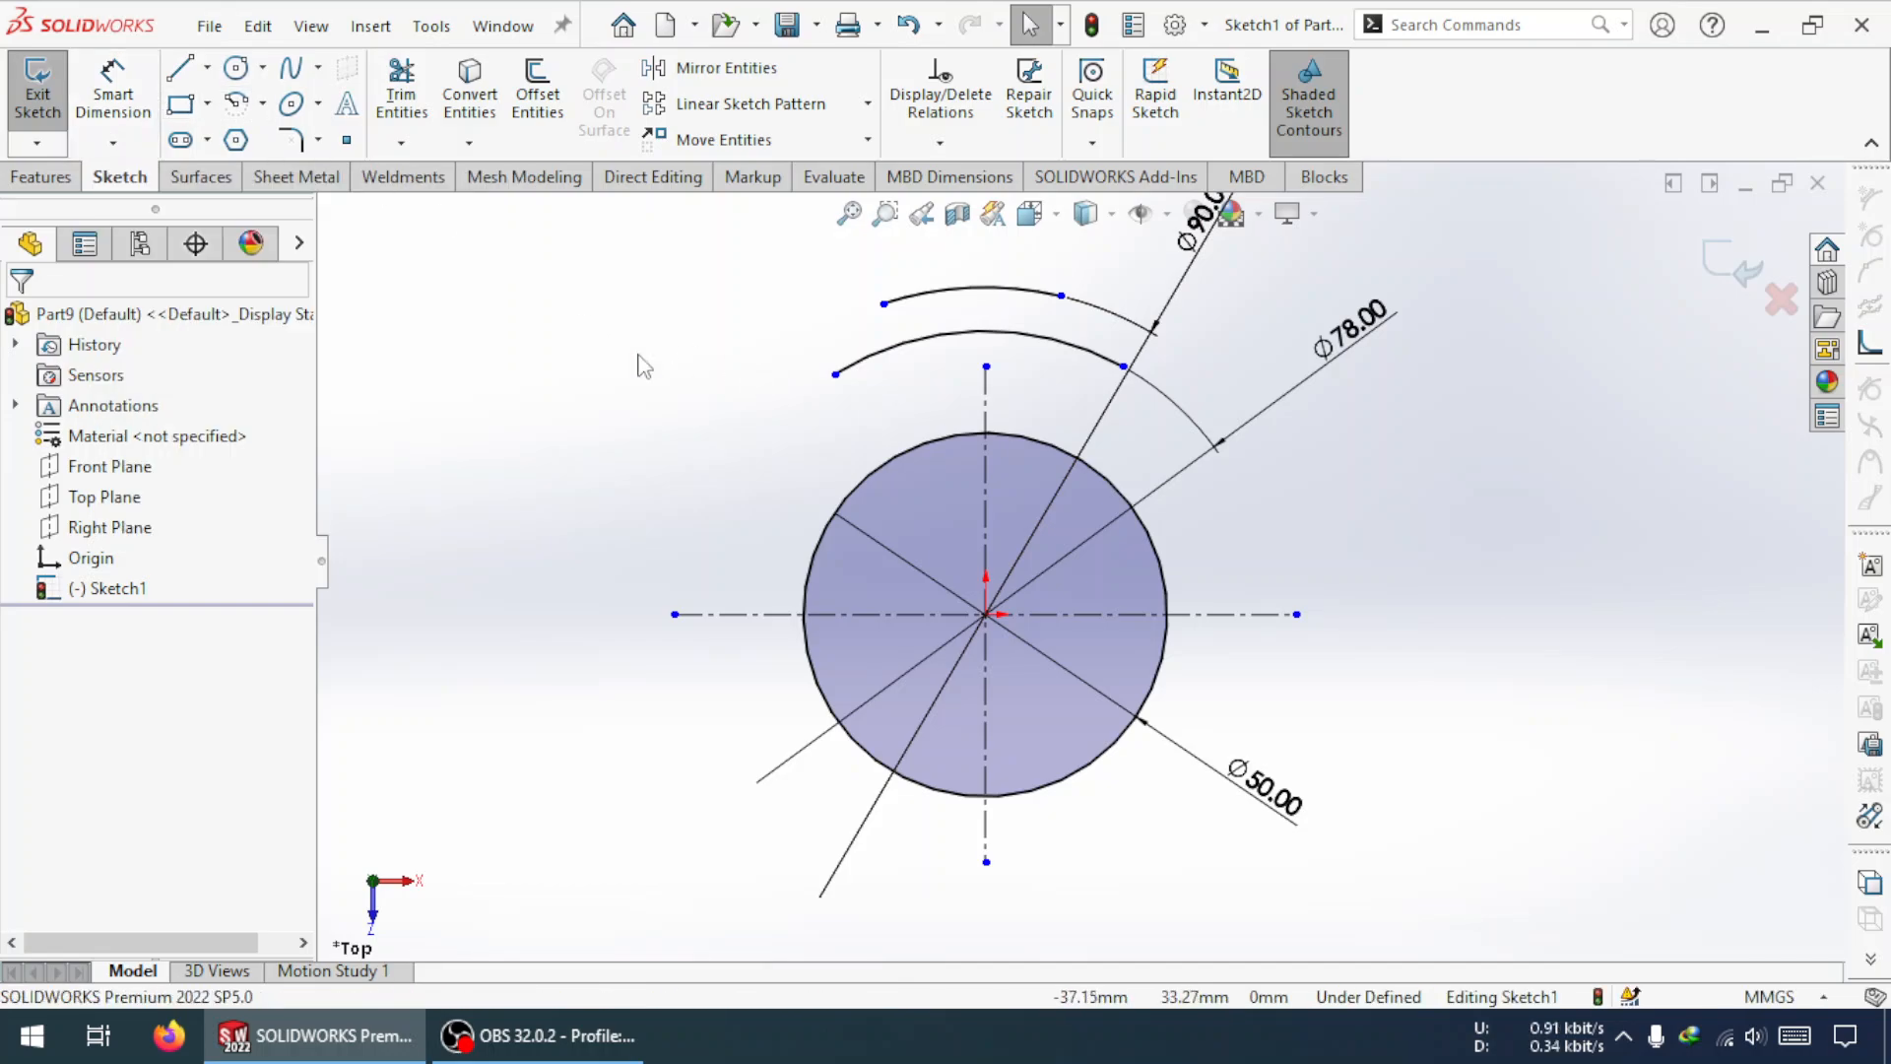
- Shorten the 78 mm arc at its left end and join the left endpoints of both arcs with a line
{"action": "left_click_drag", "start_coordinate": [836, 374], "coordinate": [908, 393]}
{"action": "key", "text": "l"}
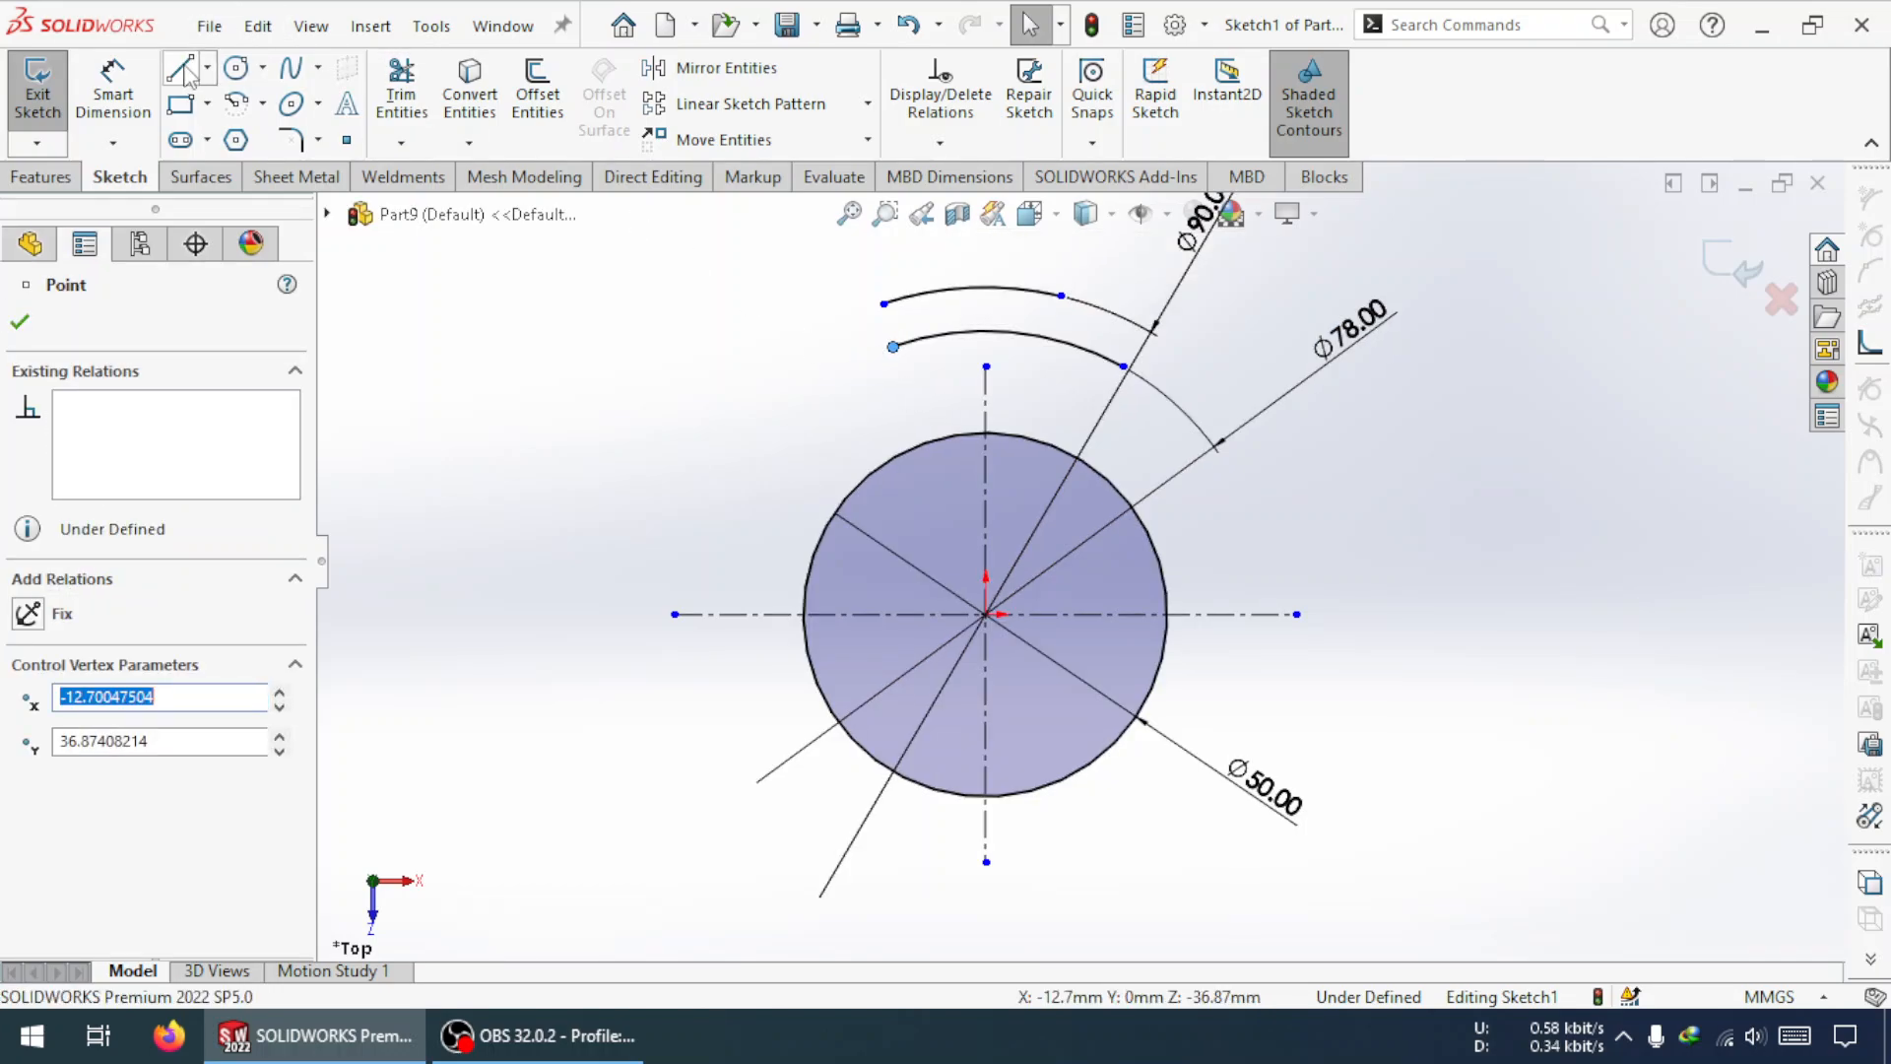
{"action": "left_click", "coordinate": [884, 303]}
{"action": "left_click", "coordinate": [893, 347]}
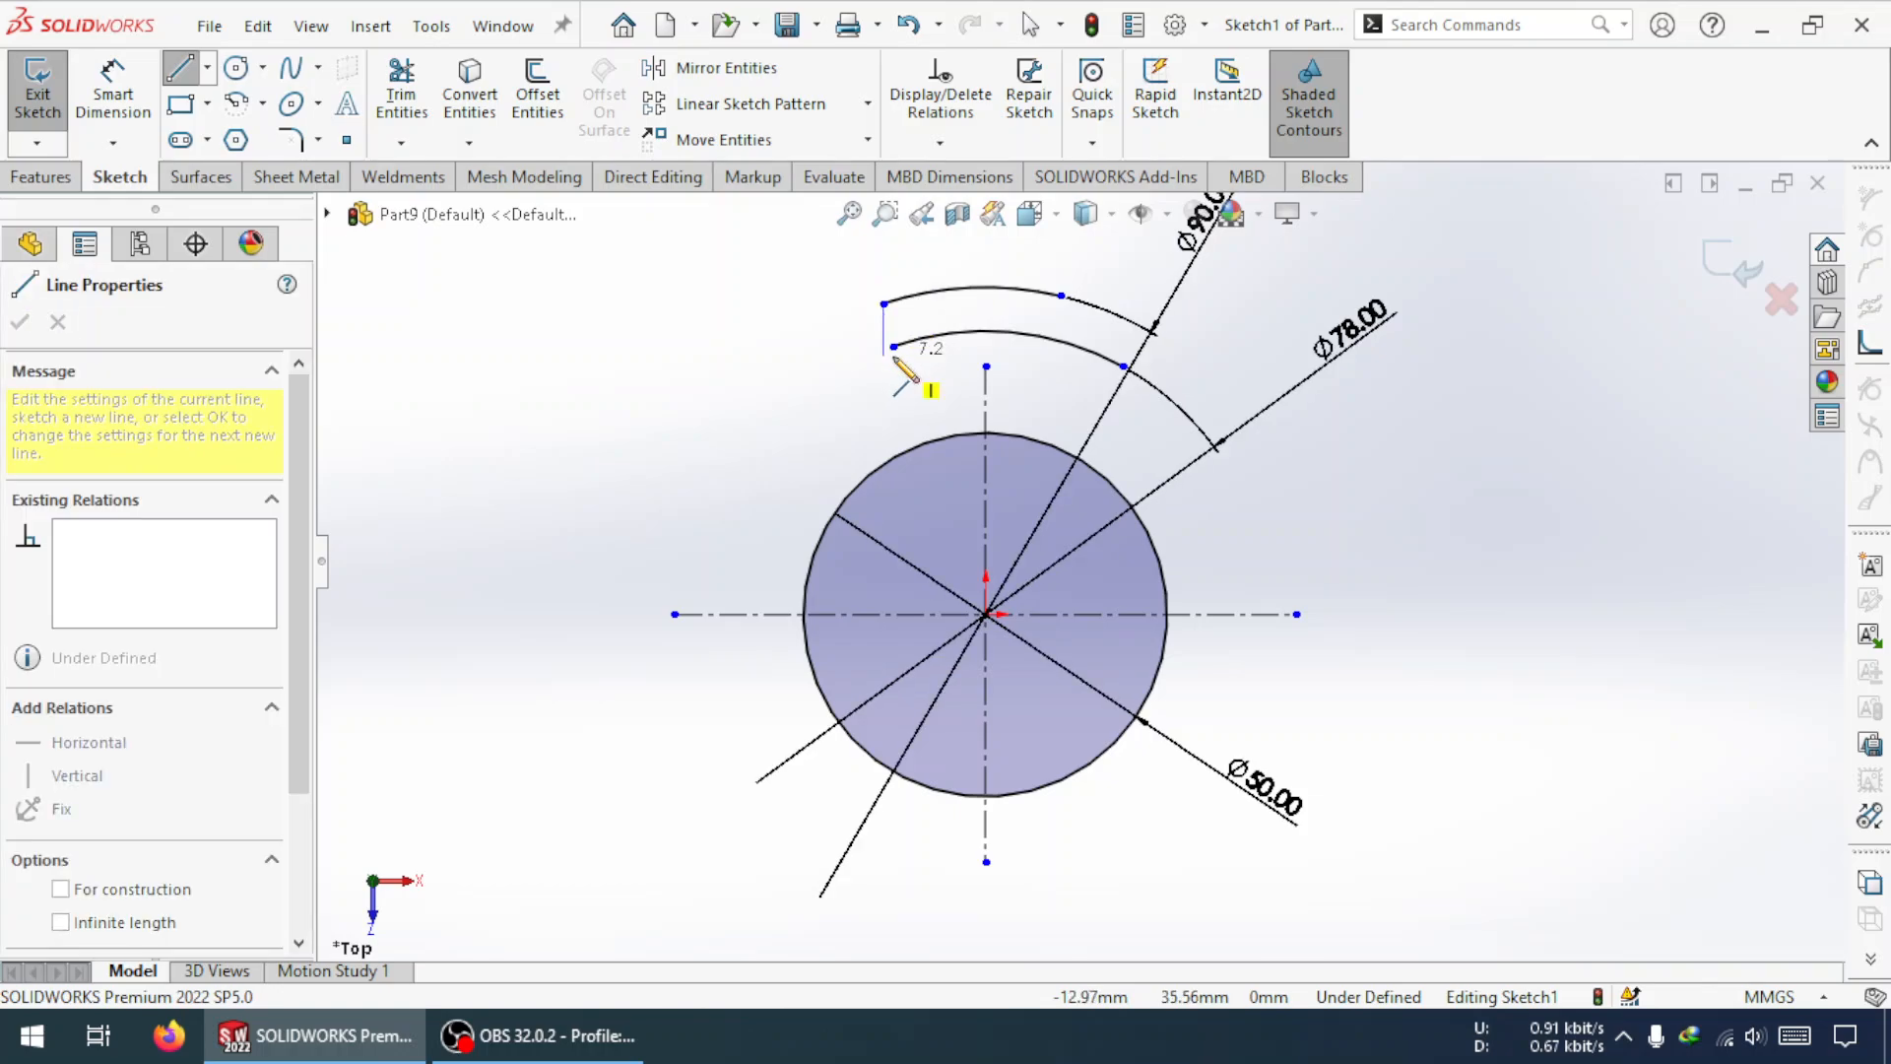
{"action": "key", "text": "Escape"}
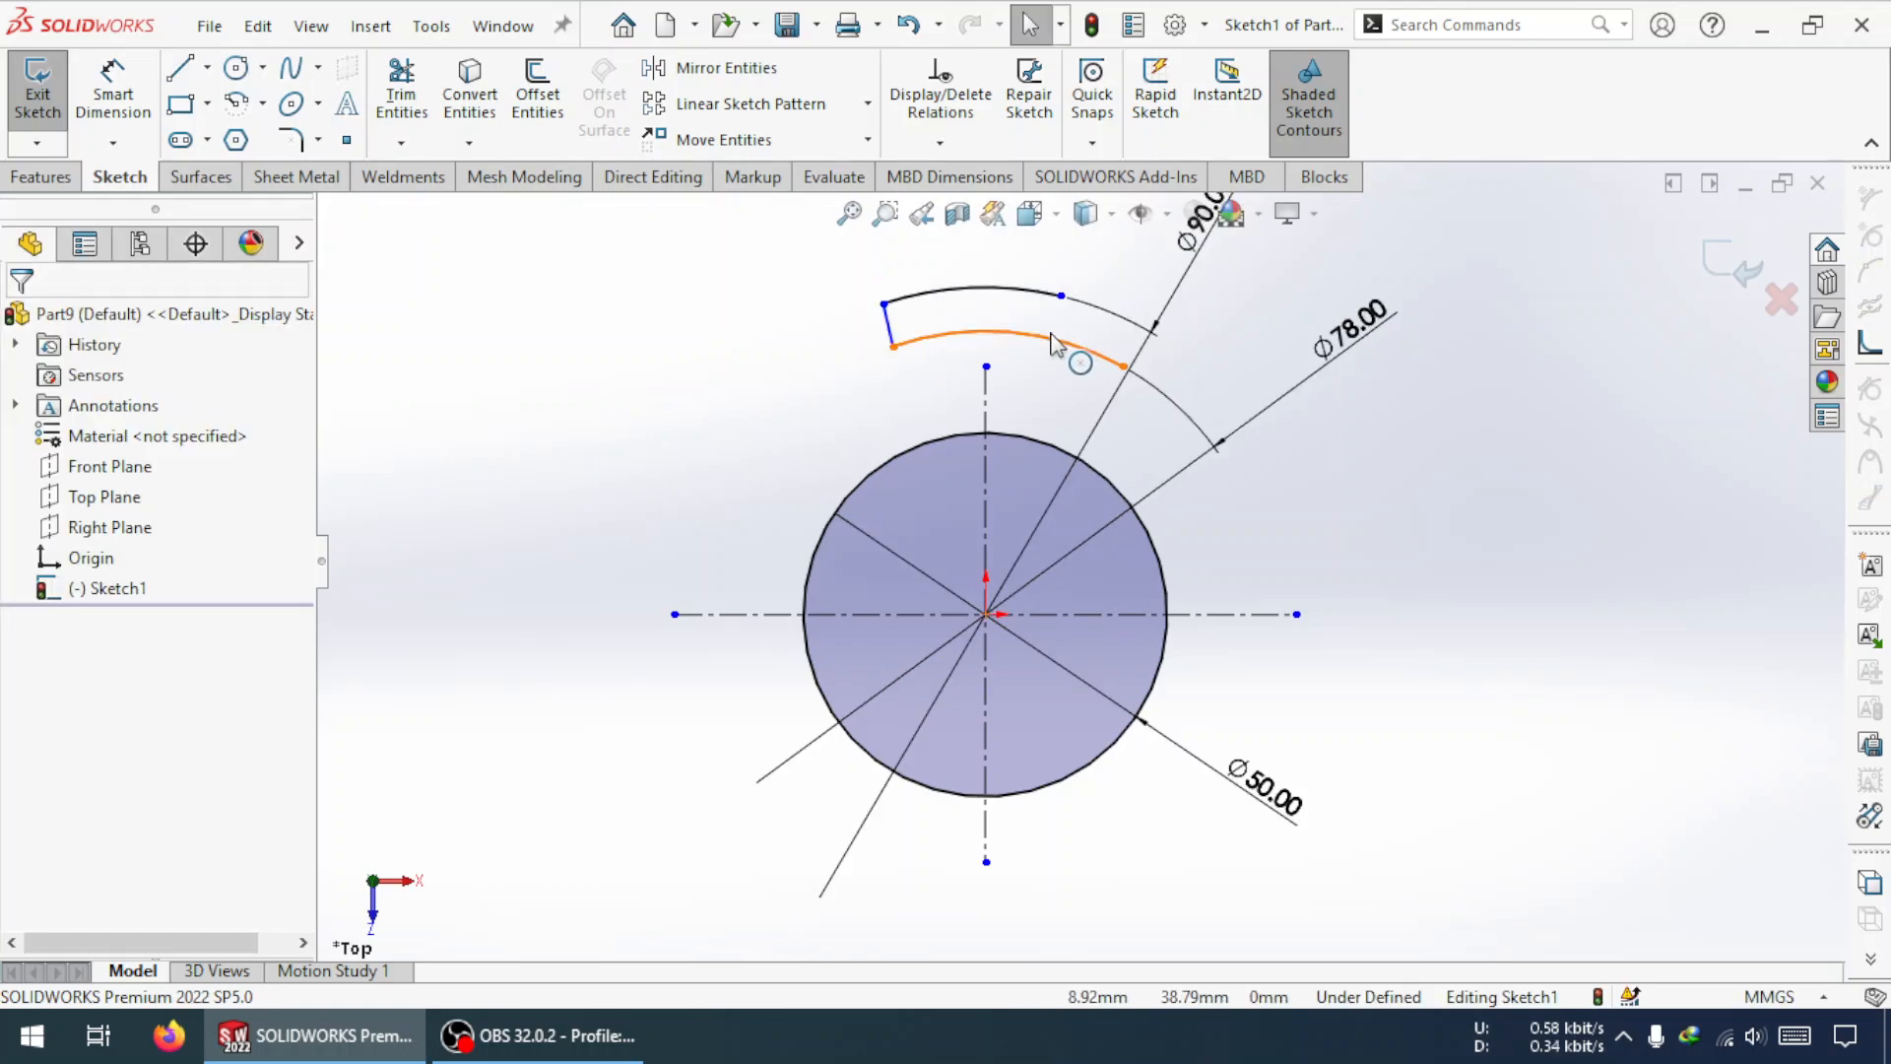
- Close the profile with a line joining the right endpoints of the 90 mm and 78 mm arcs
{"action": "key", "text": "l"}
{"action": "left_click", "coordinate": [1062, 295]}
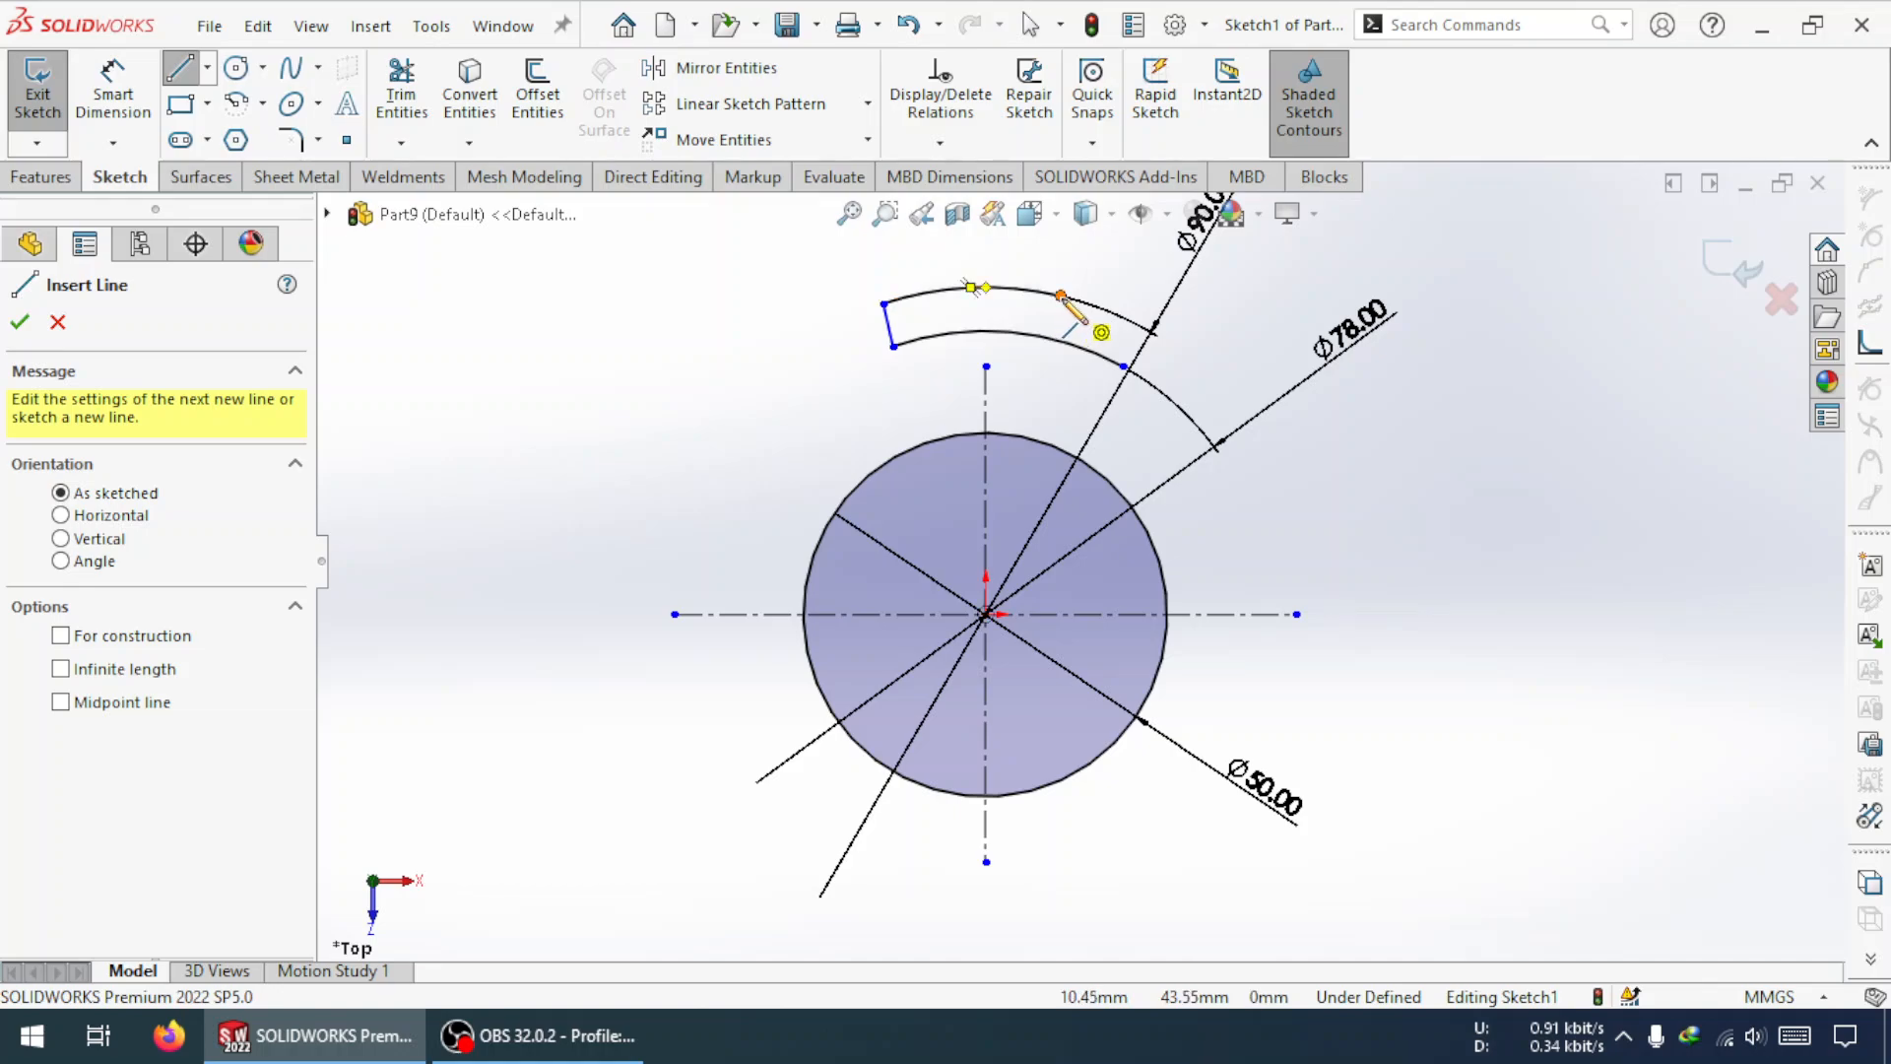
{"action": "left_click", "coordinate": [1124, 366]}
{"action": "key", "text": "Escape"}
{"action": "key", "text": "Escape"}
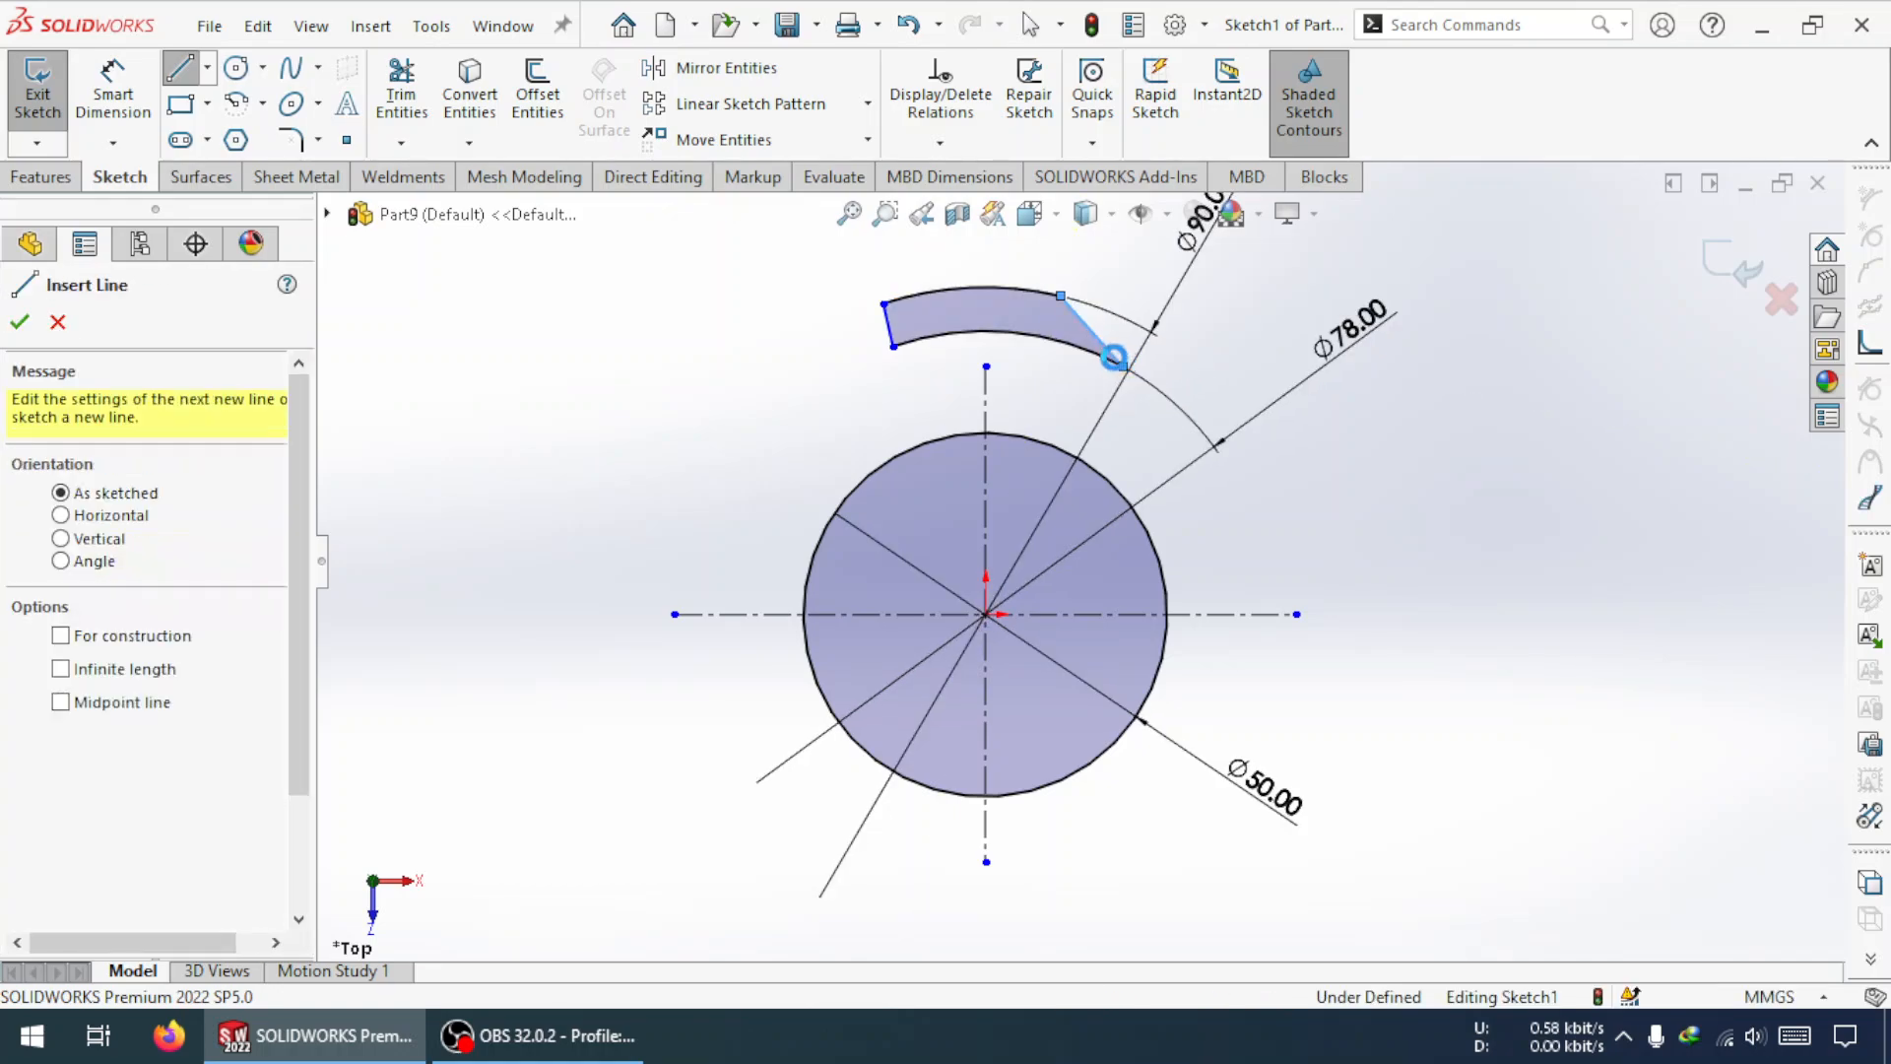
- Make the line joining the right endpoints of the two arcs vertical
{"action": "left_click", "coordinate": [1097, 335]}
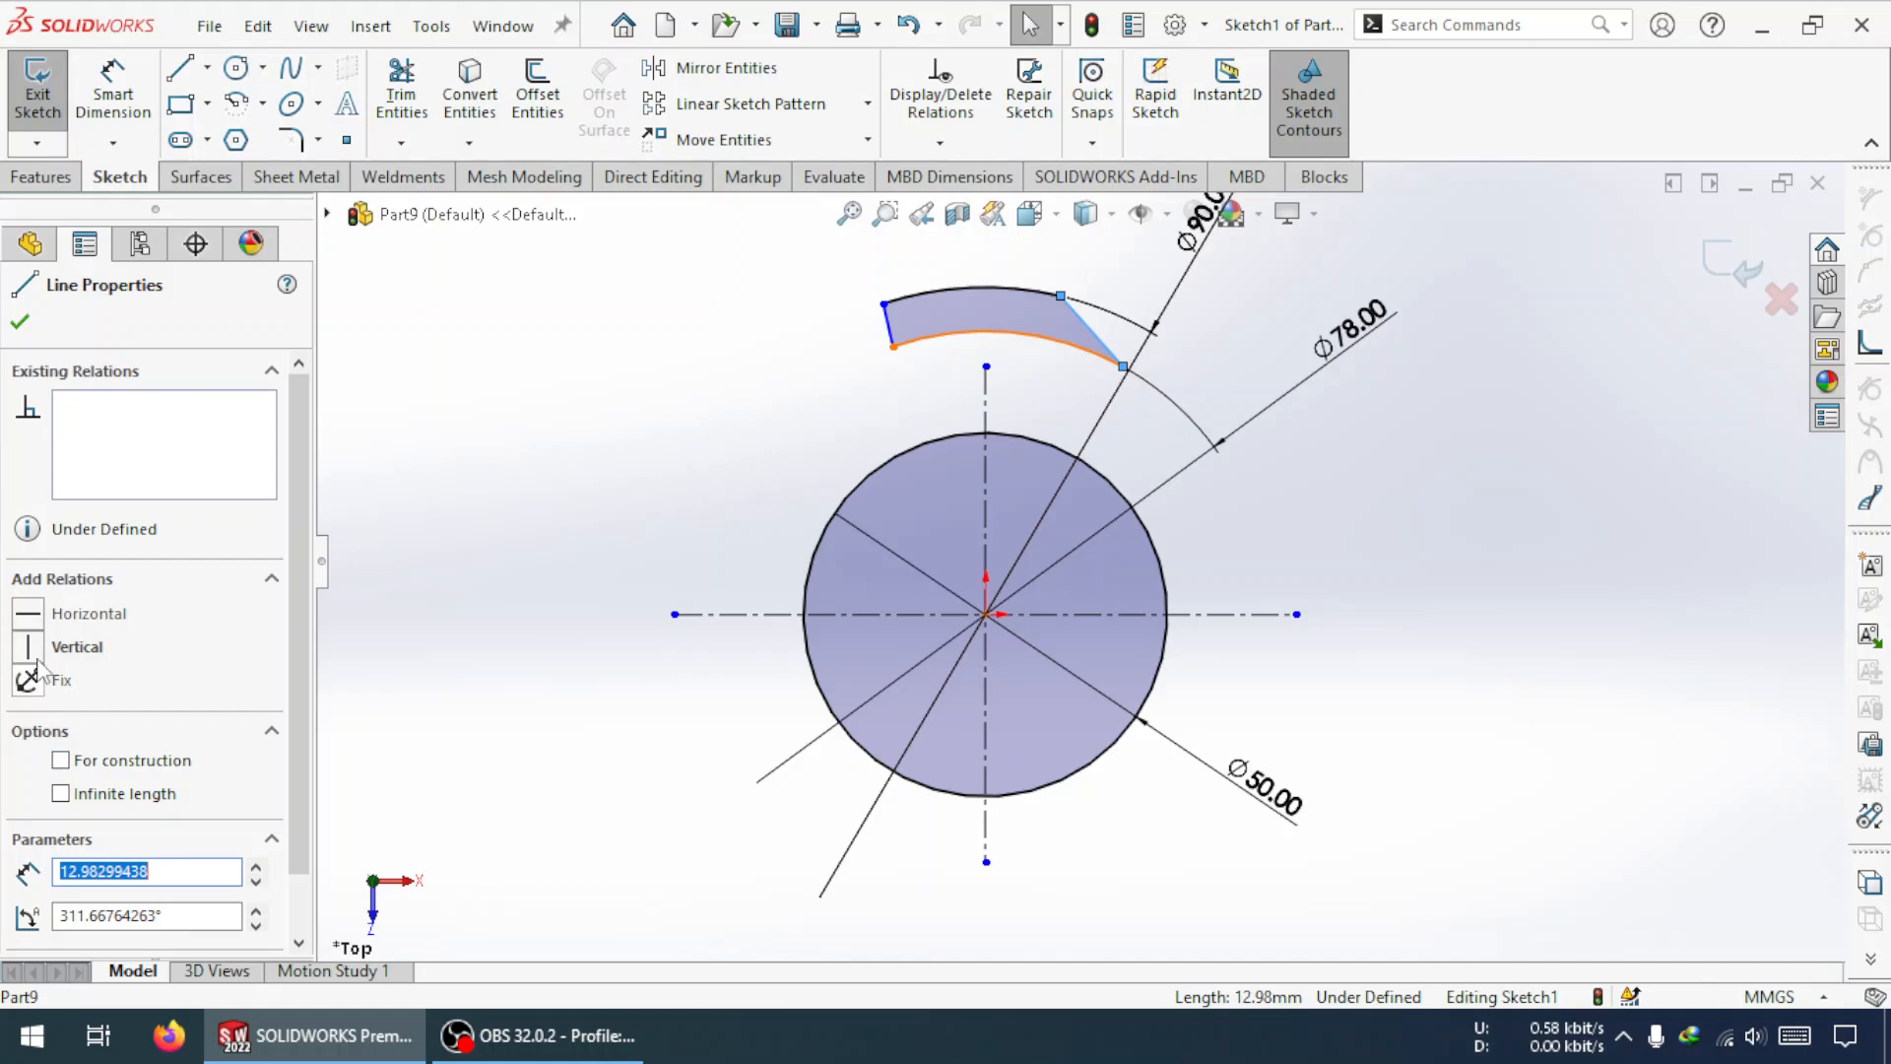
{"action": "left_click", "coordinate": [35, 656]}
{"action": "left_click", "coordinate": [421, 537]}
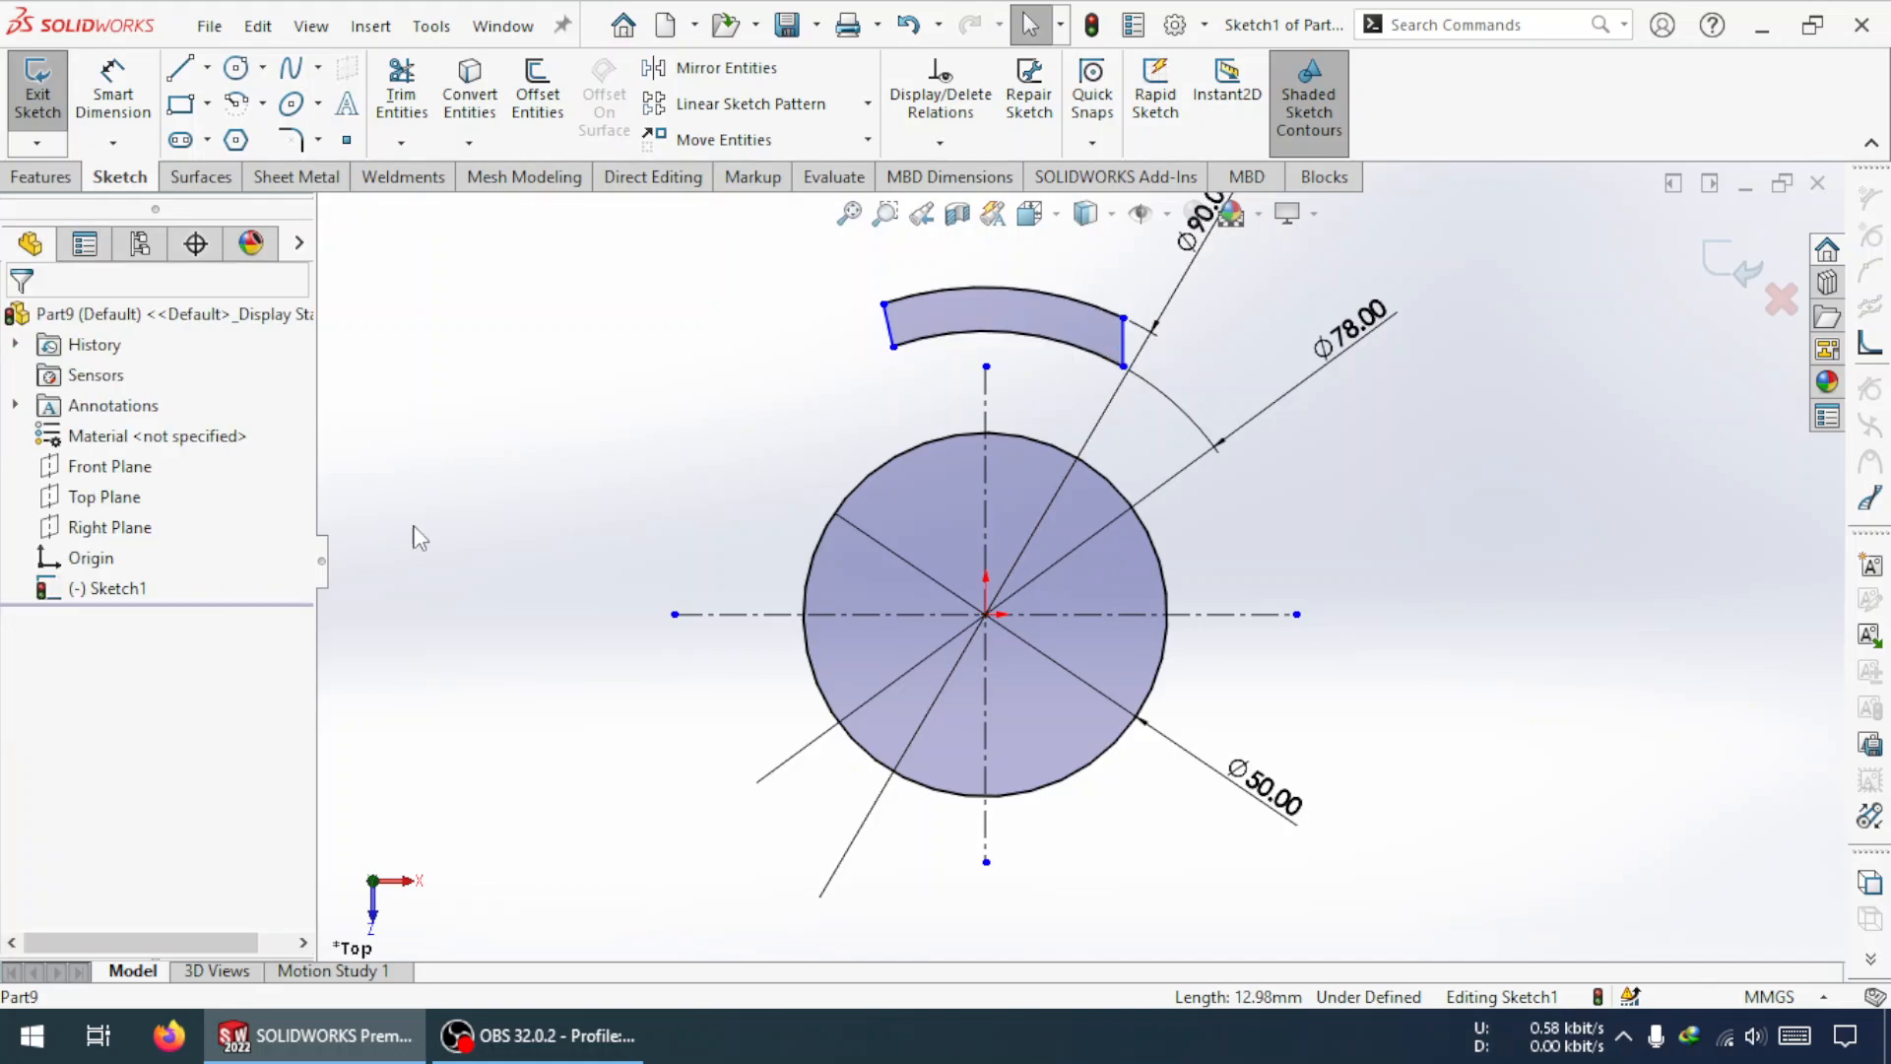
- Make the two side lines of the arc segment symmetric about the vertical centerline
{"action": "left_click", "coordinate": [883, 335]}
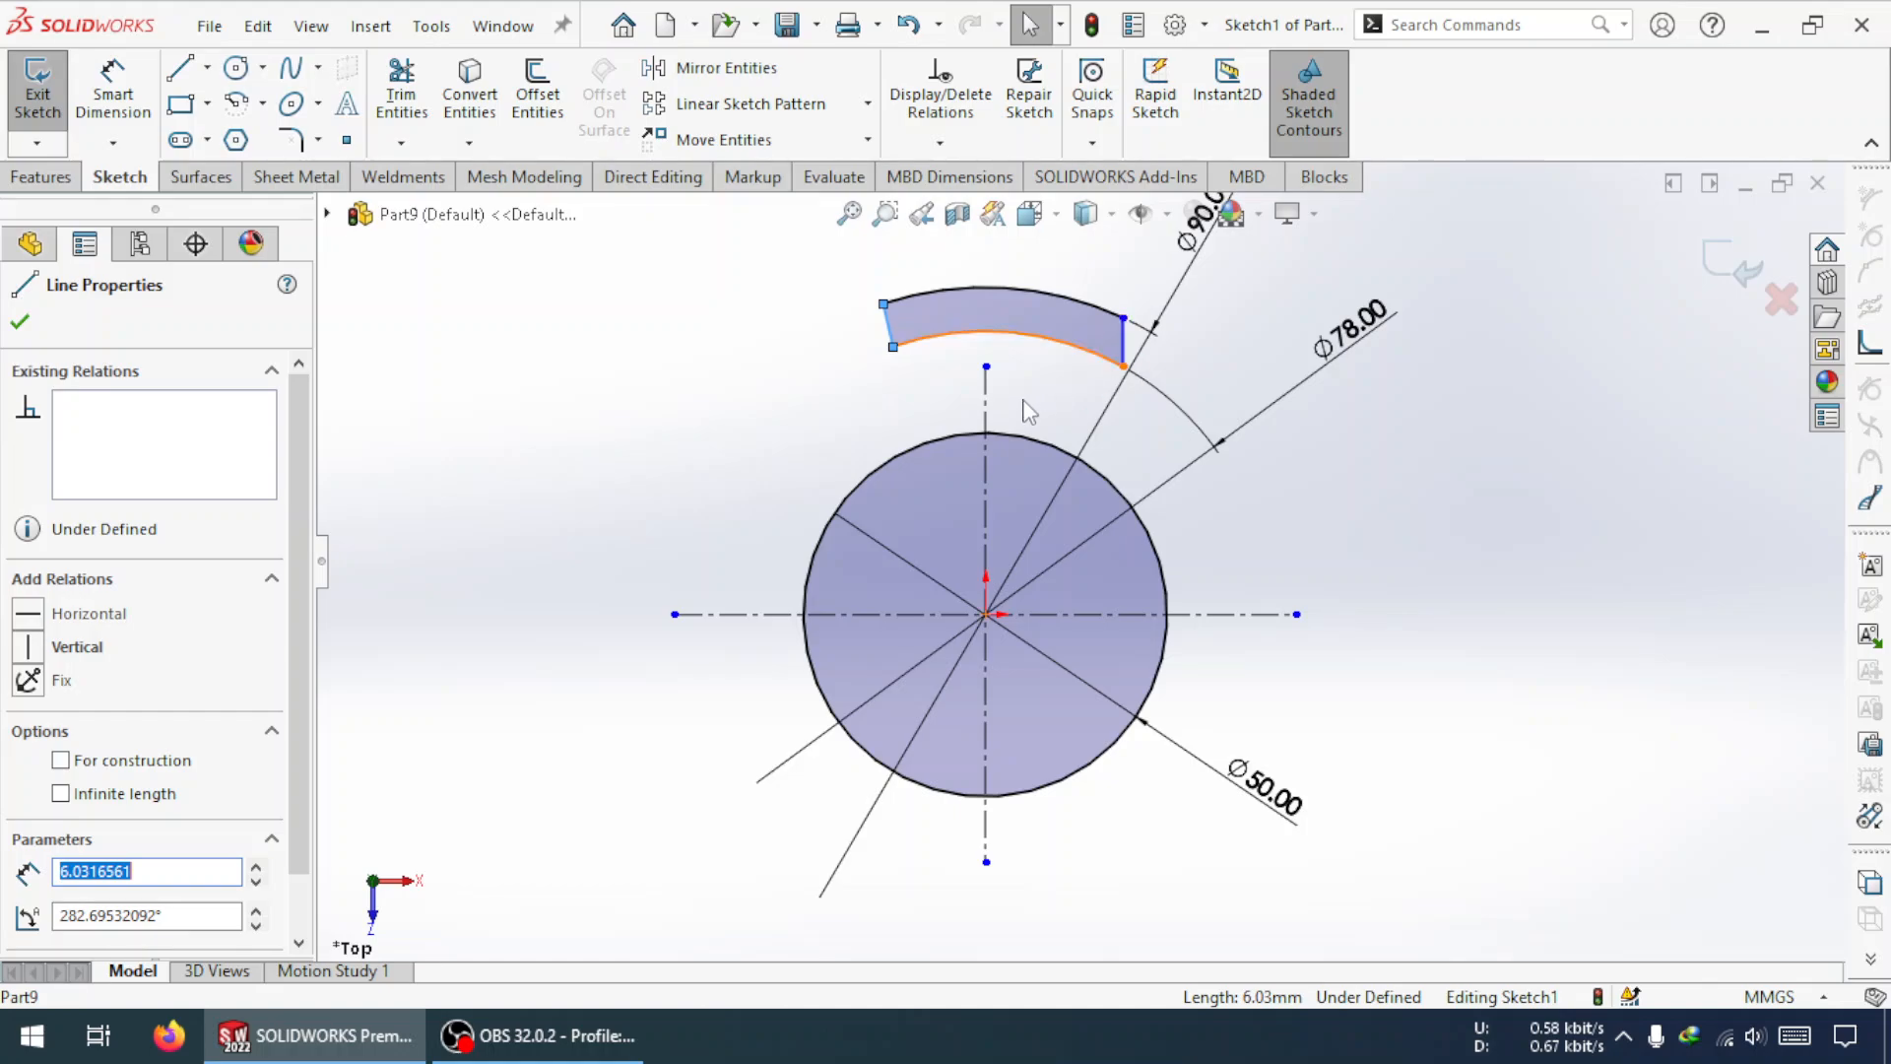
{"action": "left_click", "coordinate": [986, 410], "text": "ctrl"}
{"action": "left_click", "coordinate": [1123, 351], "text": "ctrl"}
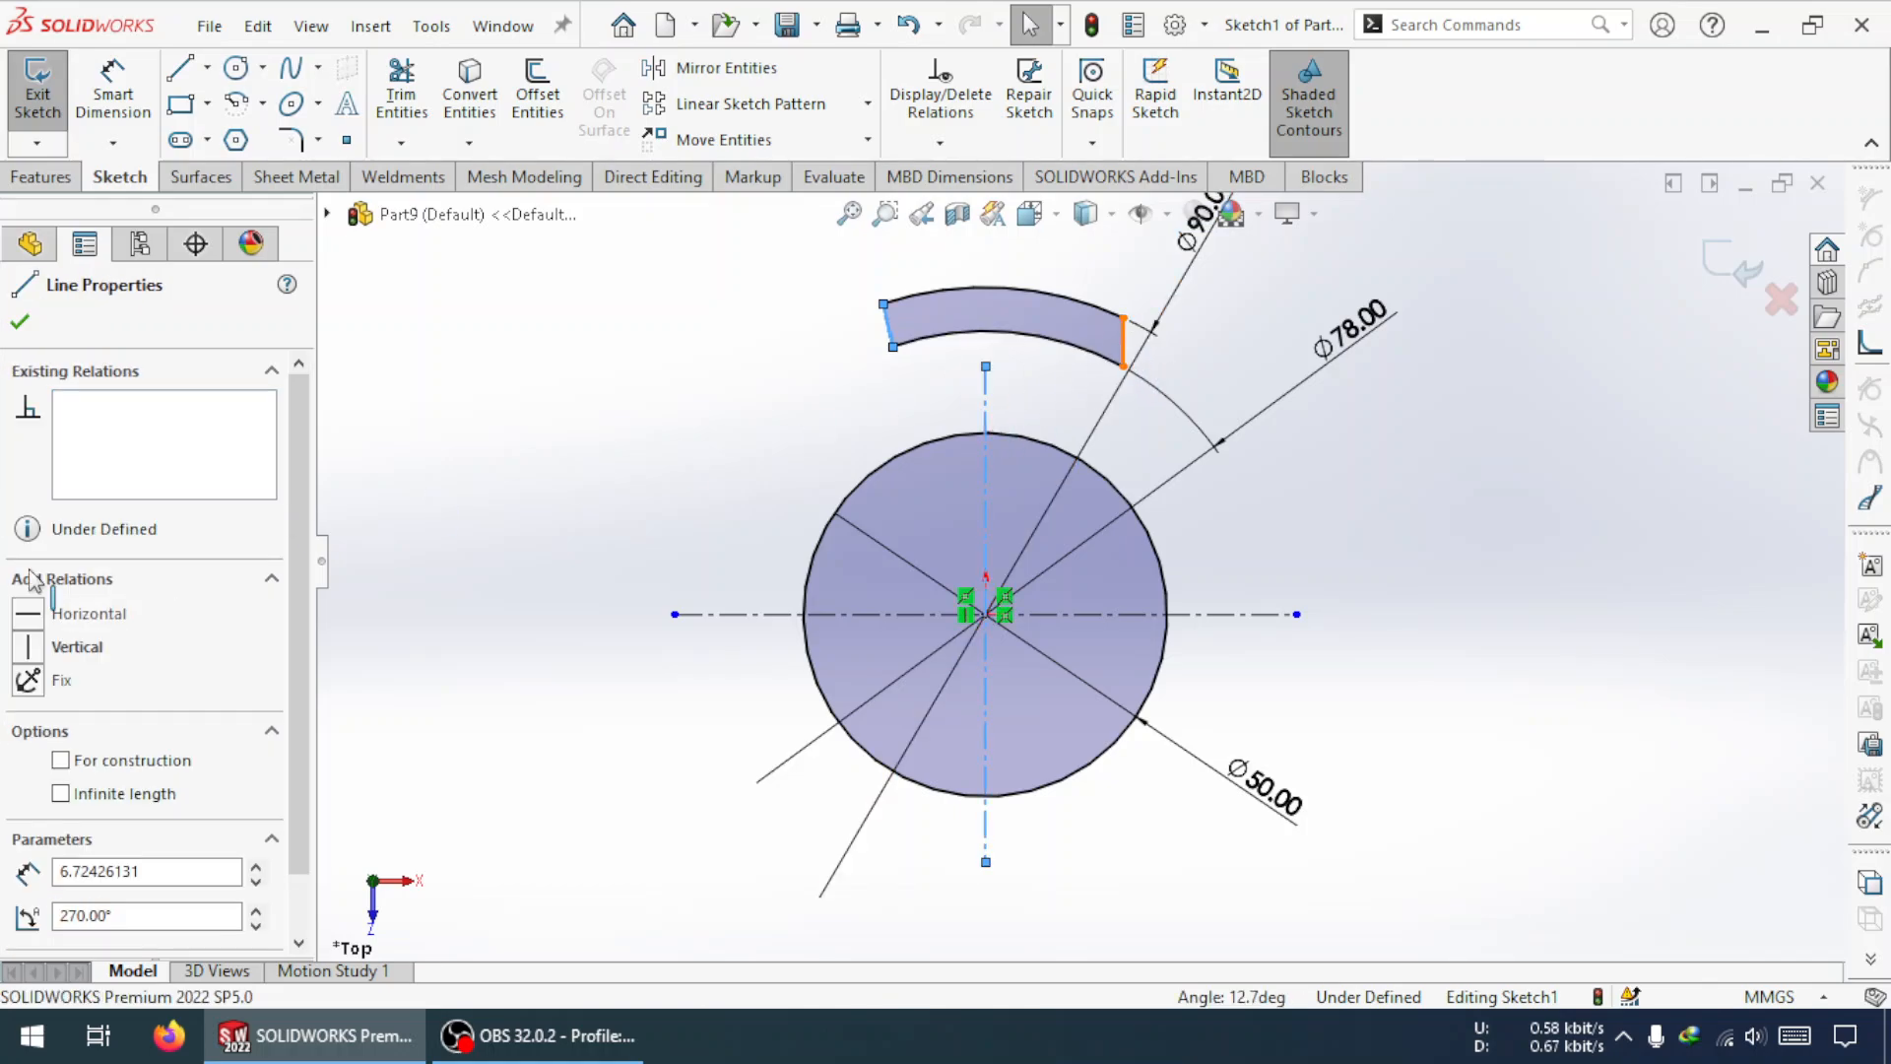
{"action": "left_click", "coordinate": [29, 936]}
{"action": "left_click", "coordinate": [439, 781]}
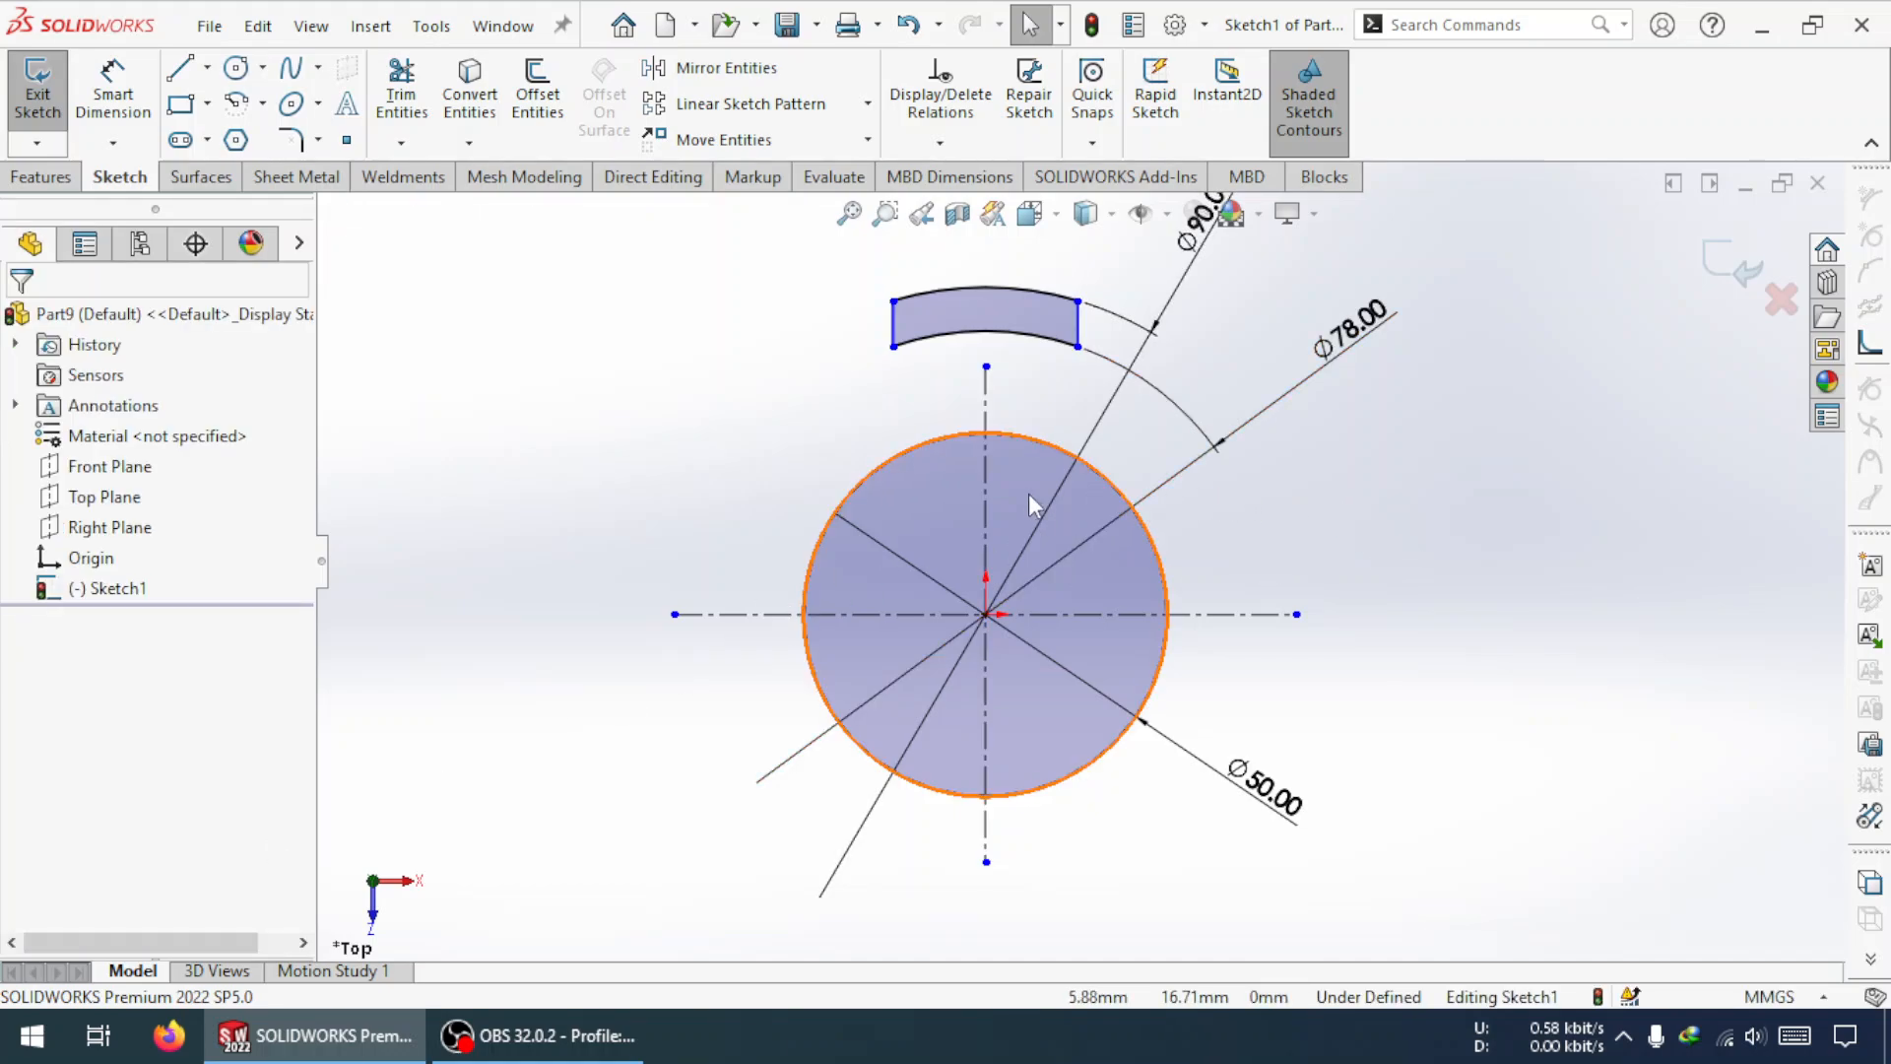
- Dimension the distance between the segment's two side lines and set it to 10 mm
{"action": "left_click", "coordinate": [113, 93]}
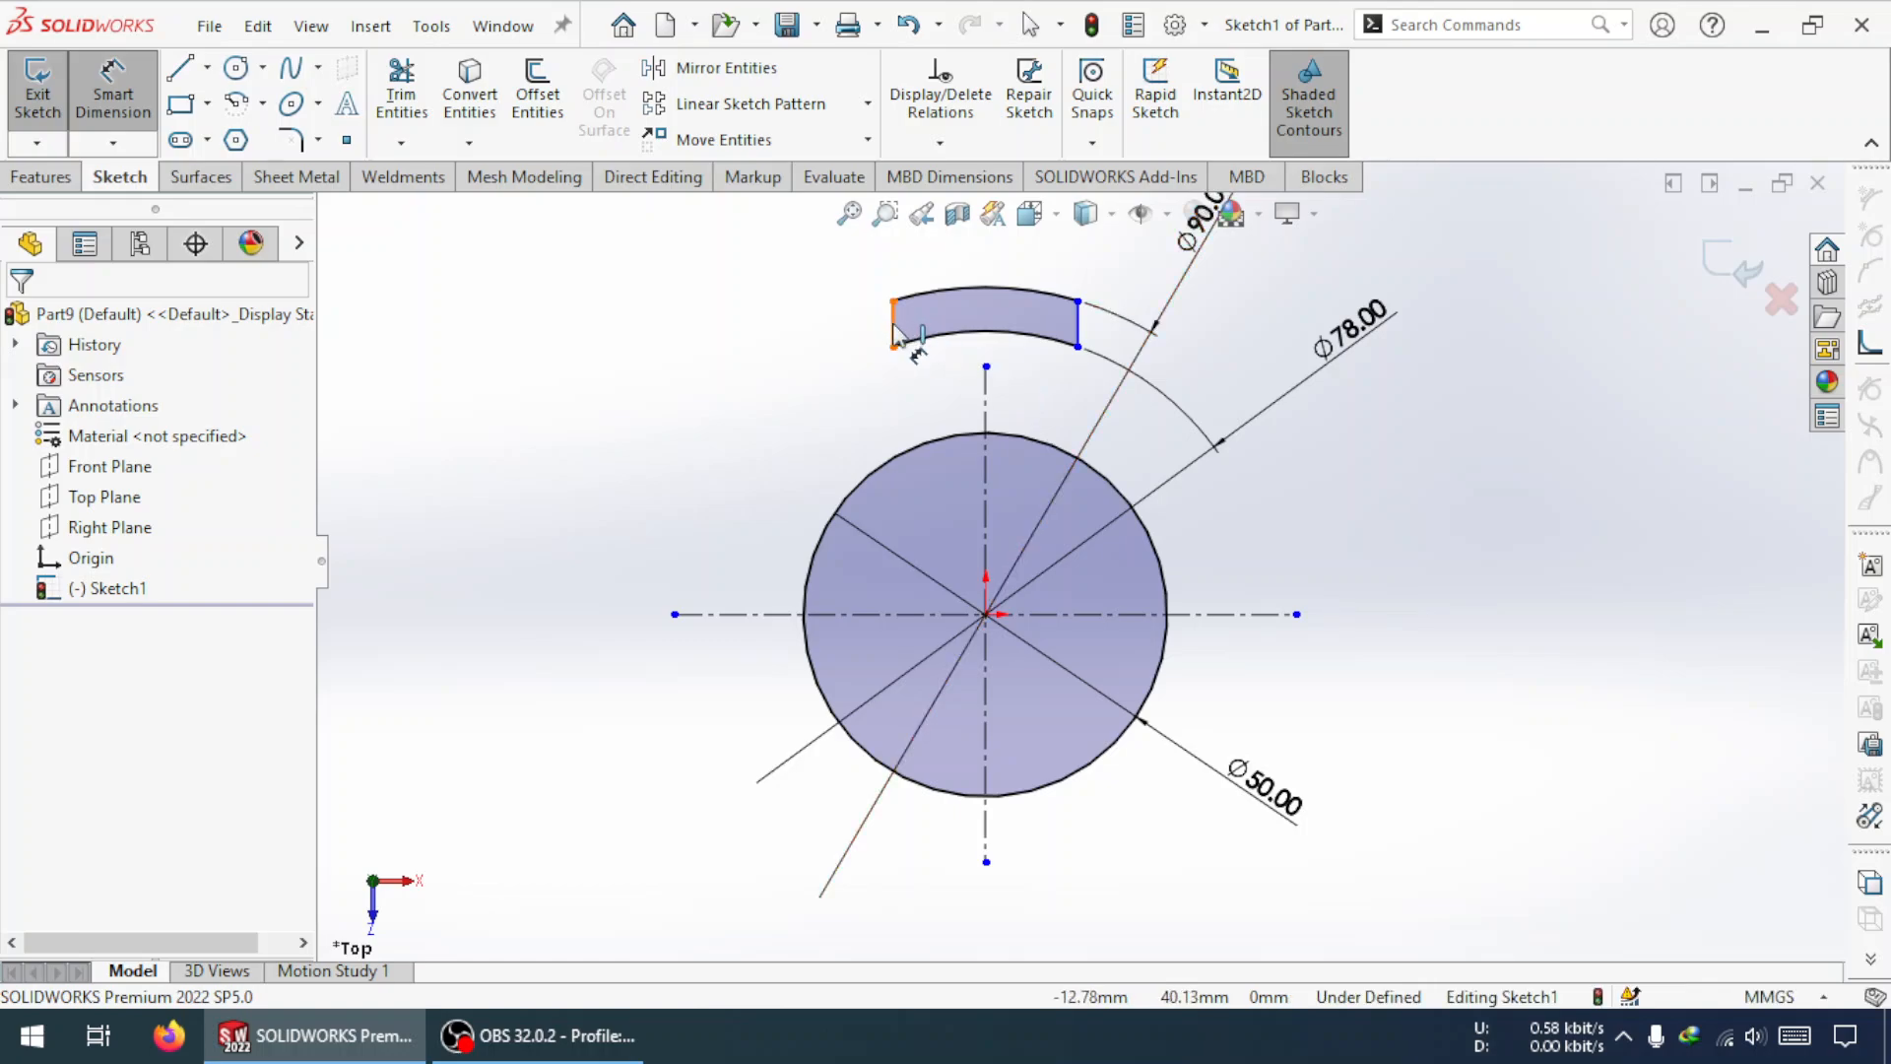
{"action": "left_click", "coordinate": [1078, 323]}
{"action": "left_click", "coordinate": [894, 325]}
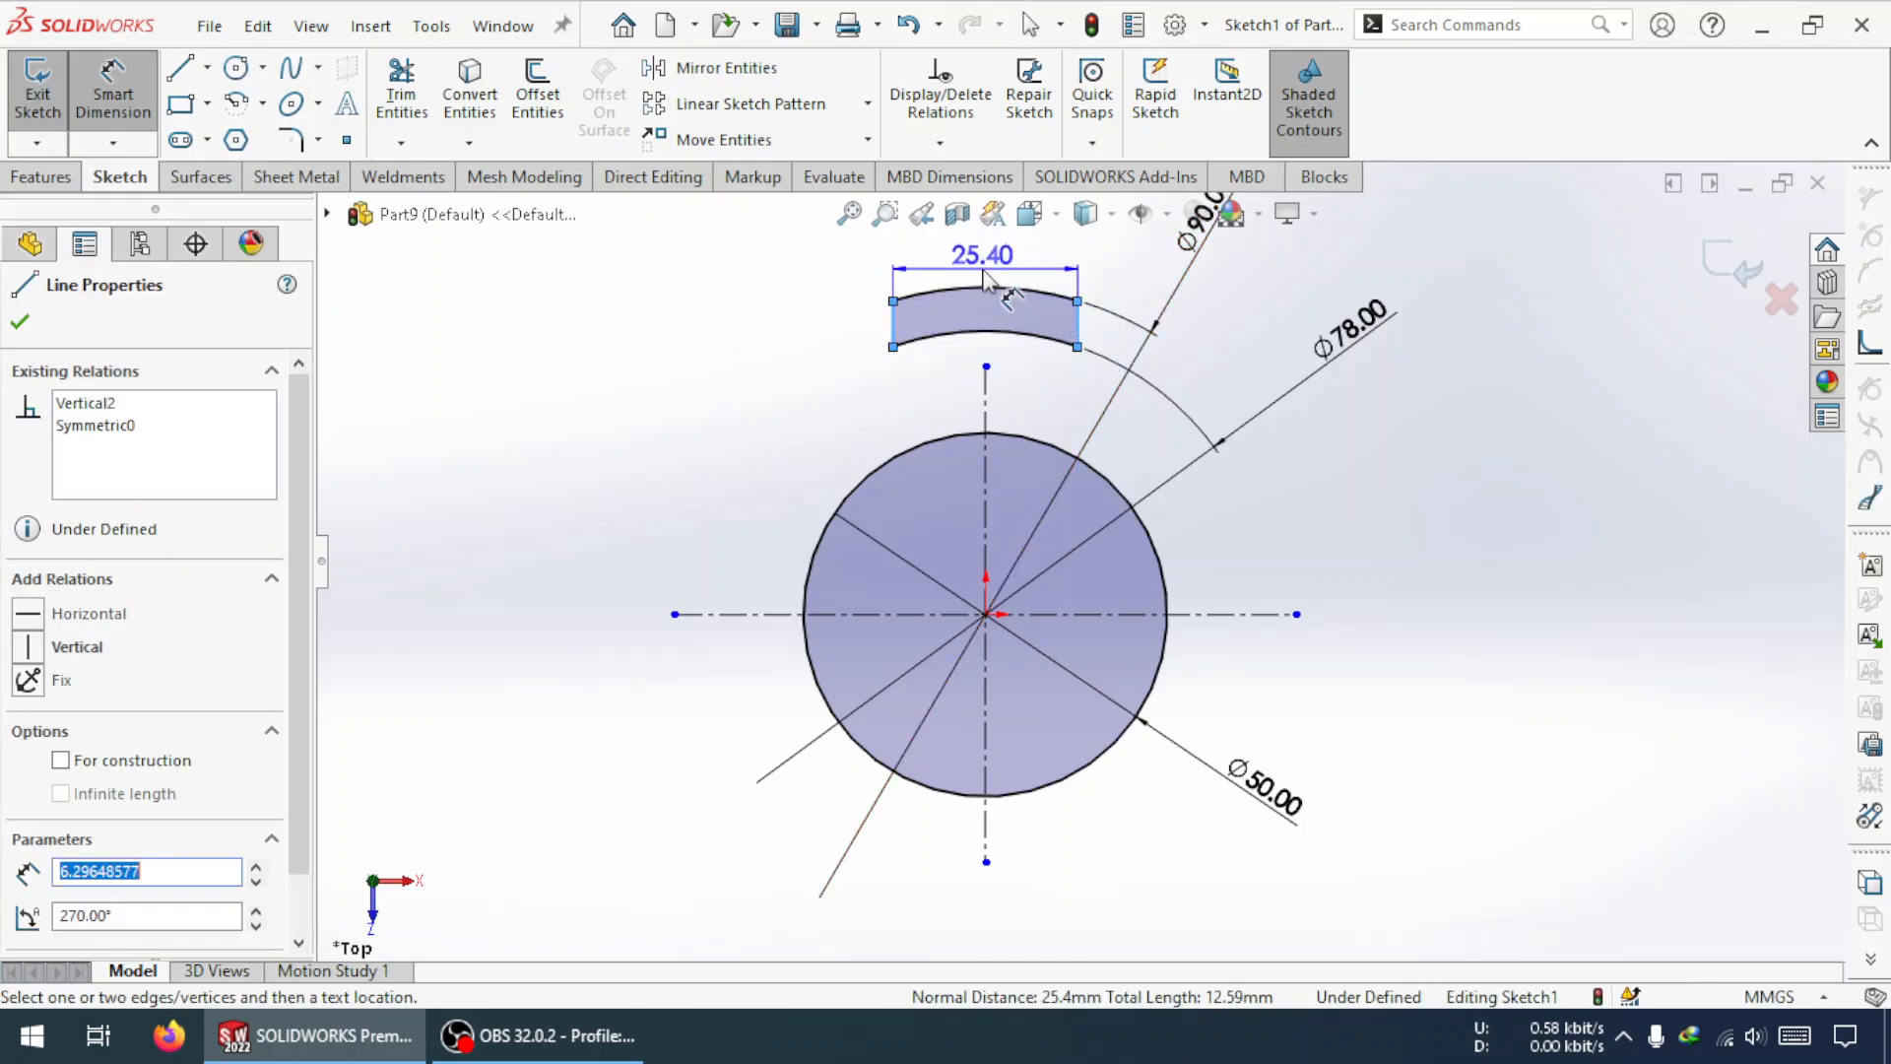
{"action": "left_click", "coordinate": [985, 268]}
{"action": "type", "text": "10"}
{"action": "key", "text": "Return"}
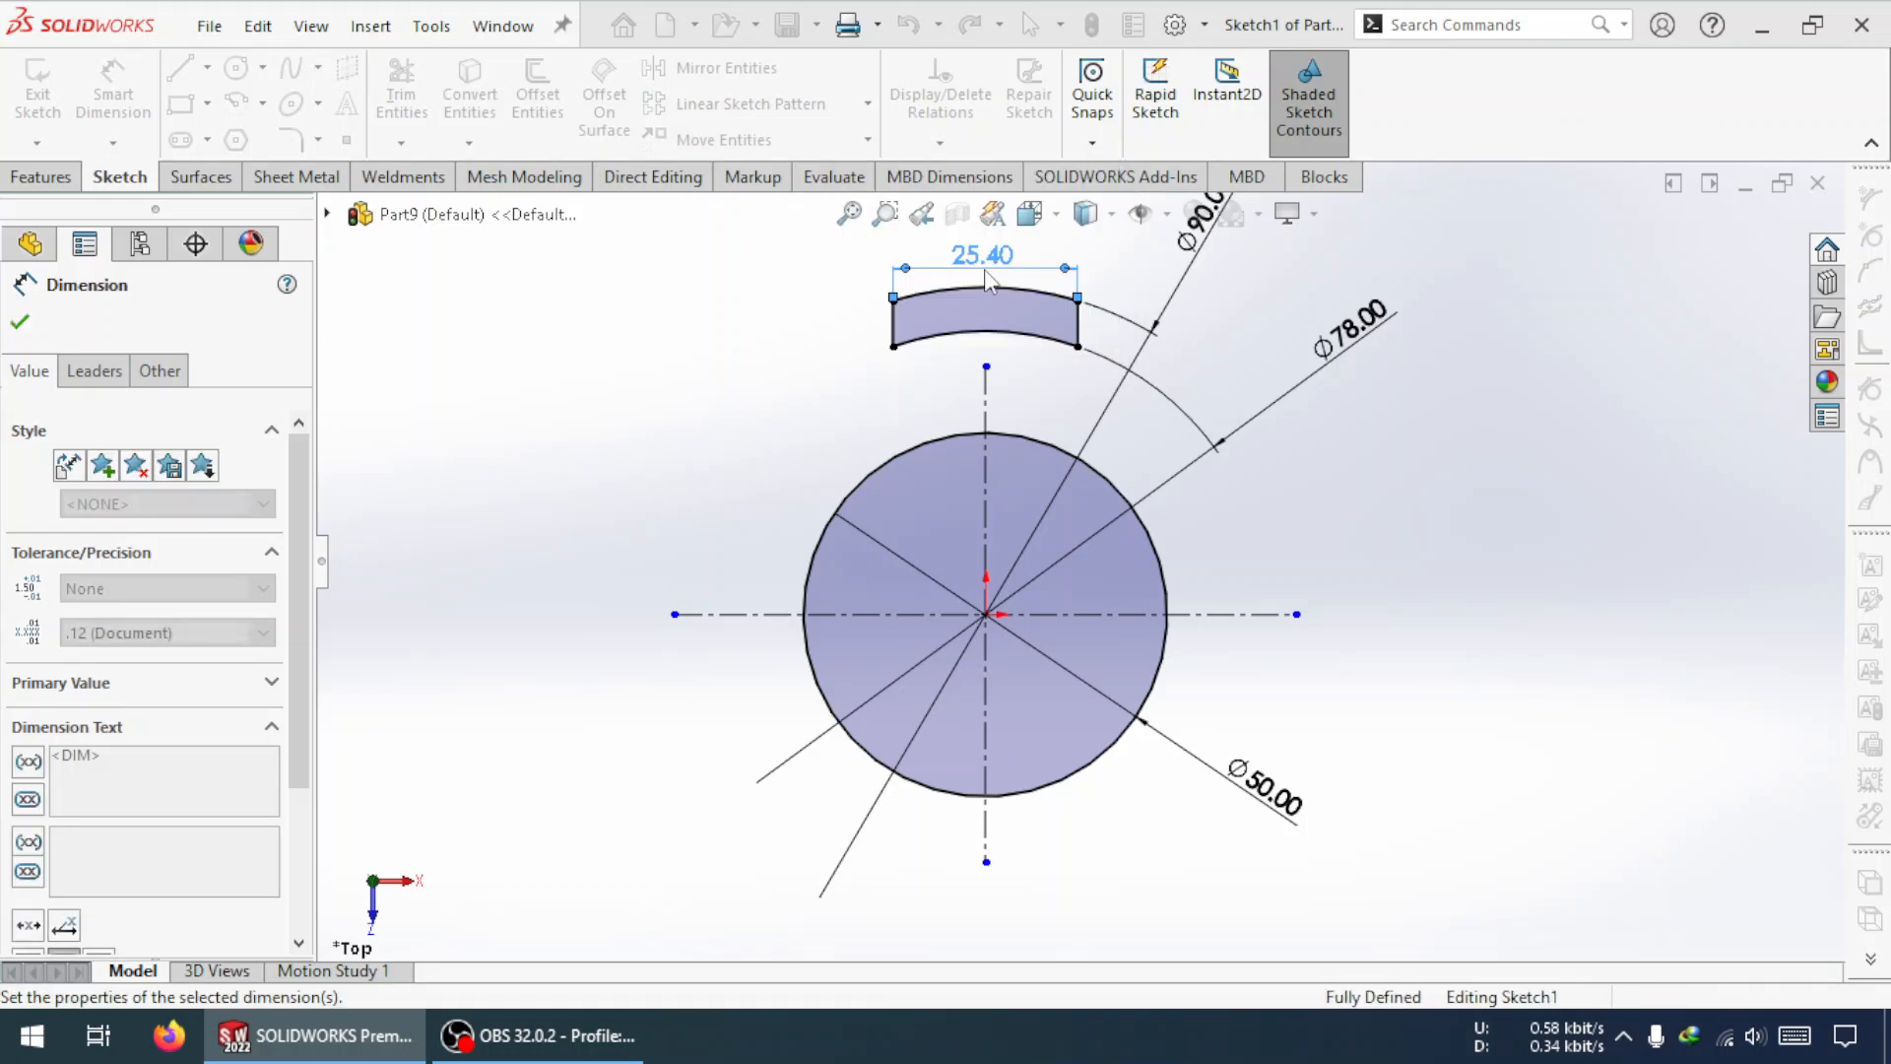
{"action": "key", "text": "Escape"}
- Move the 78 mm diameter dimension nearer to the 90 mm diameter dimension
{"action": "scroll", "coordinate": [1041, 391], "scroll_direction": "down", "scroll_amount": 2}
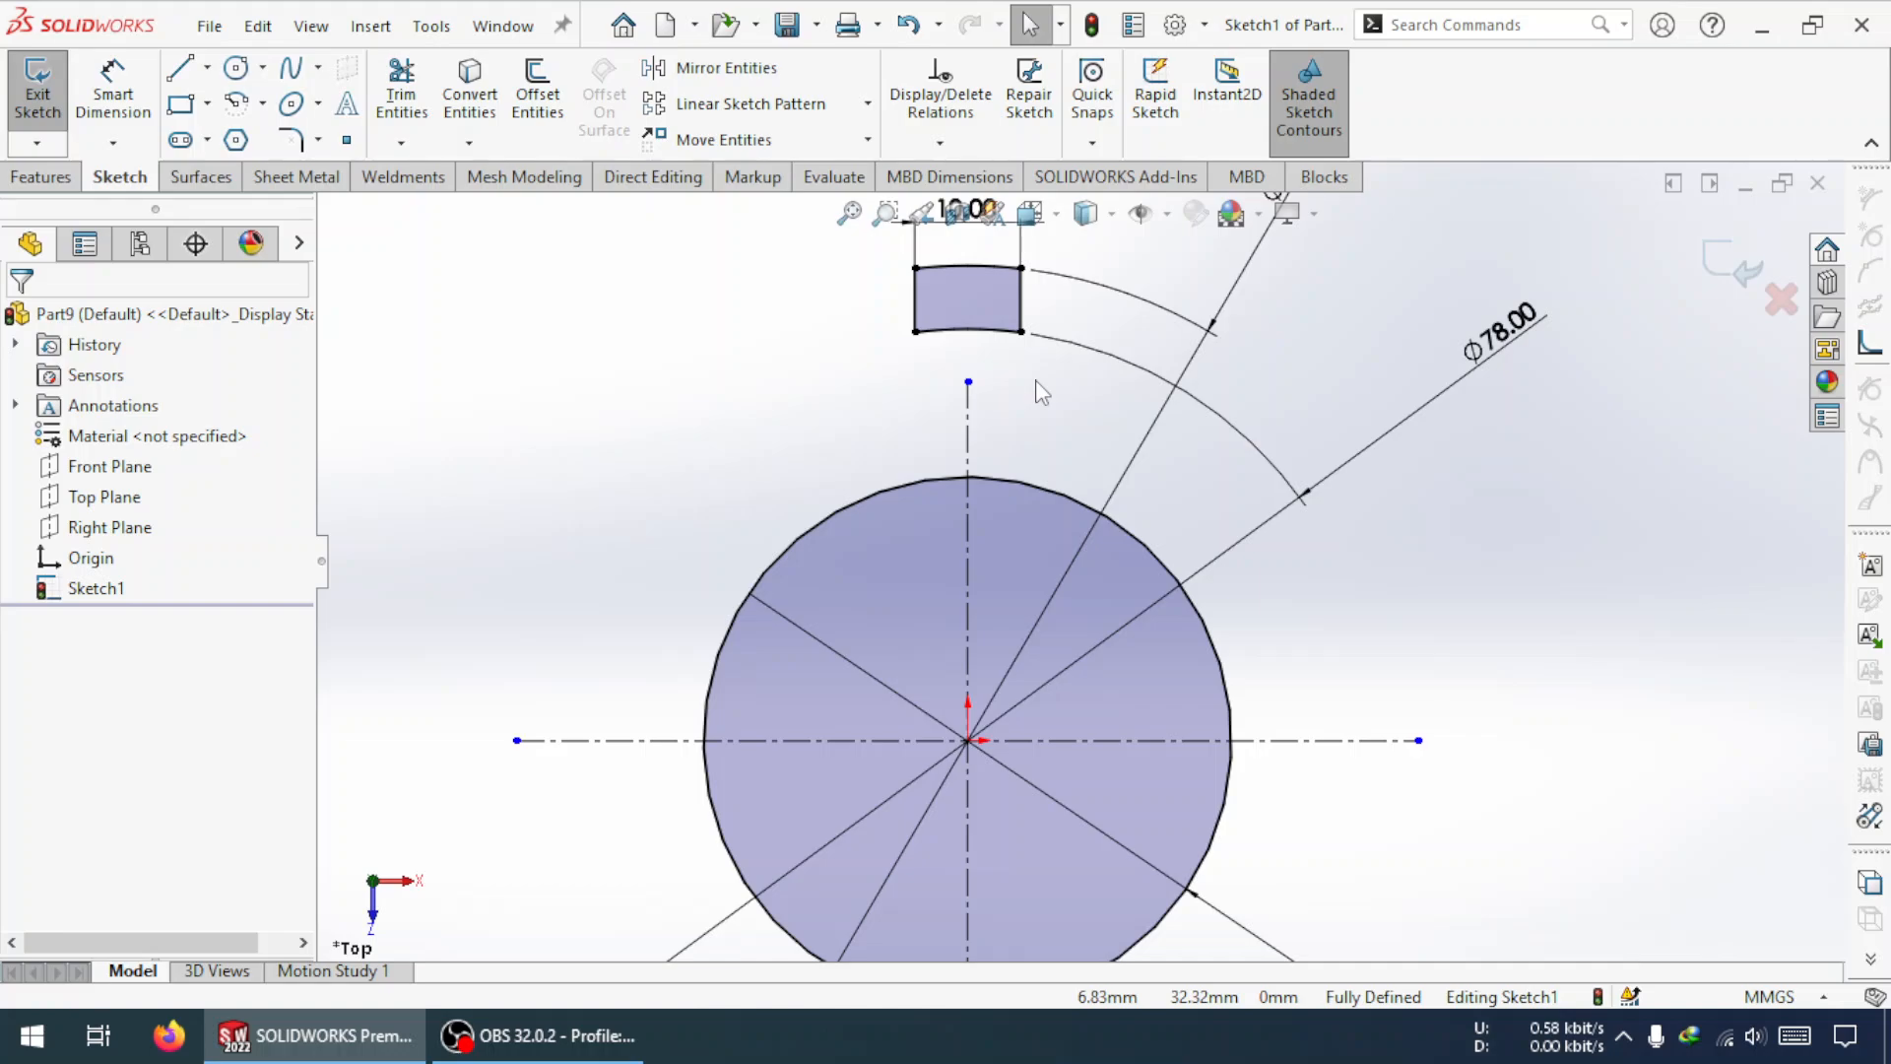
{"action": "scroll", "coordinate": [1083, 532], "scroll_direction": "up", "scroll_amount": 1}
{"action": "scroll", "coordinate": [1044, 482], "scroll_direction": "down", "scroll_amount": 1}
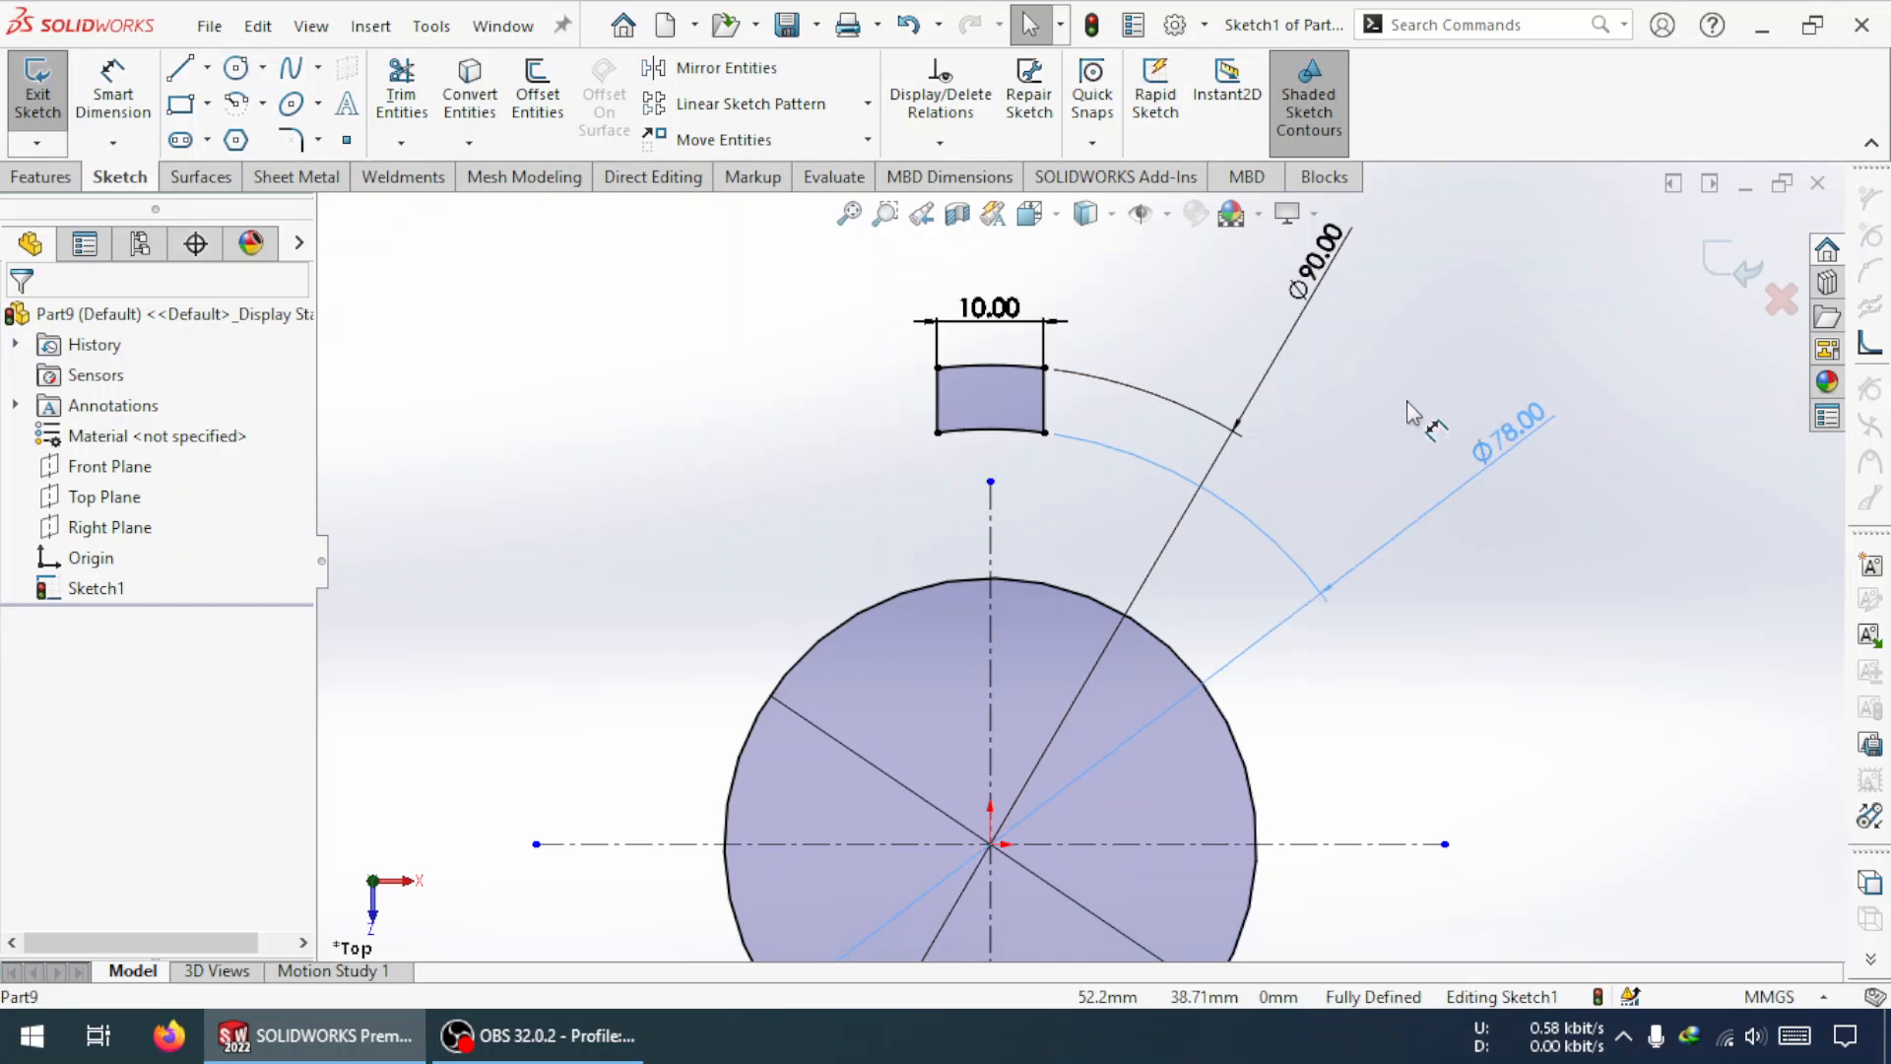
{"action": "left_click_drag", "start_coordinate": [1415, 419], "coordinate": [1312, 289]}
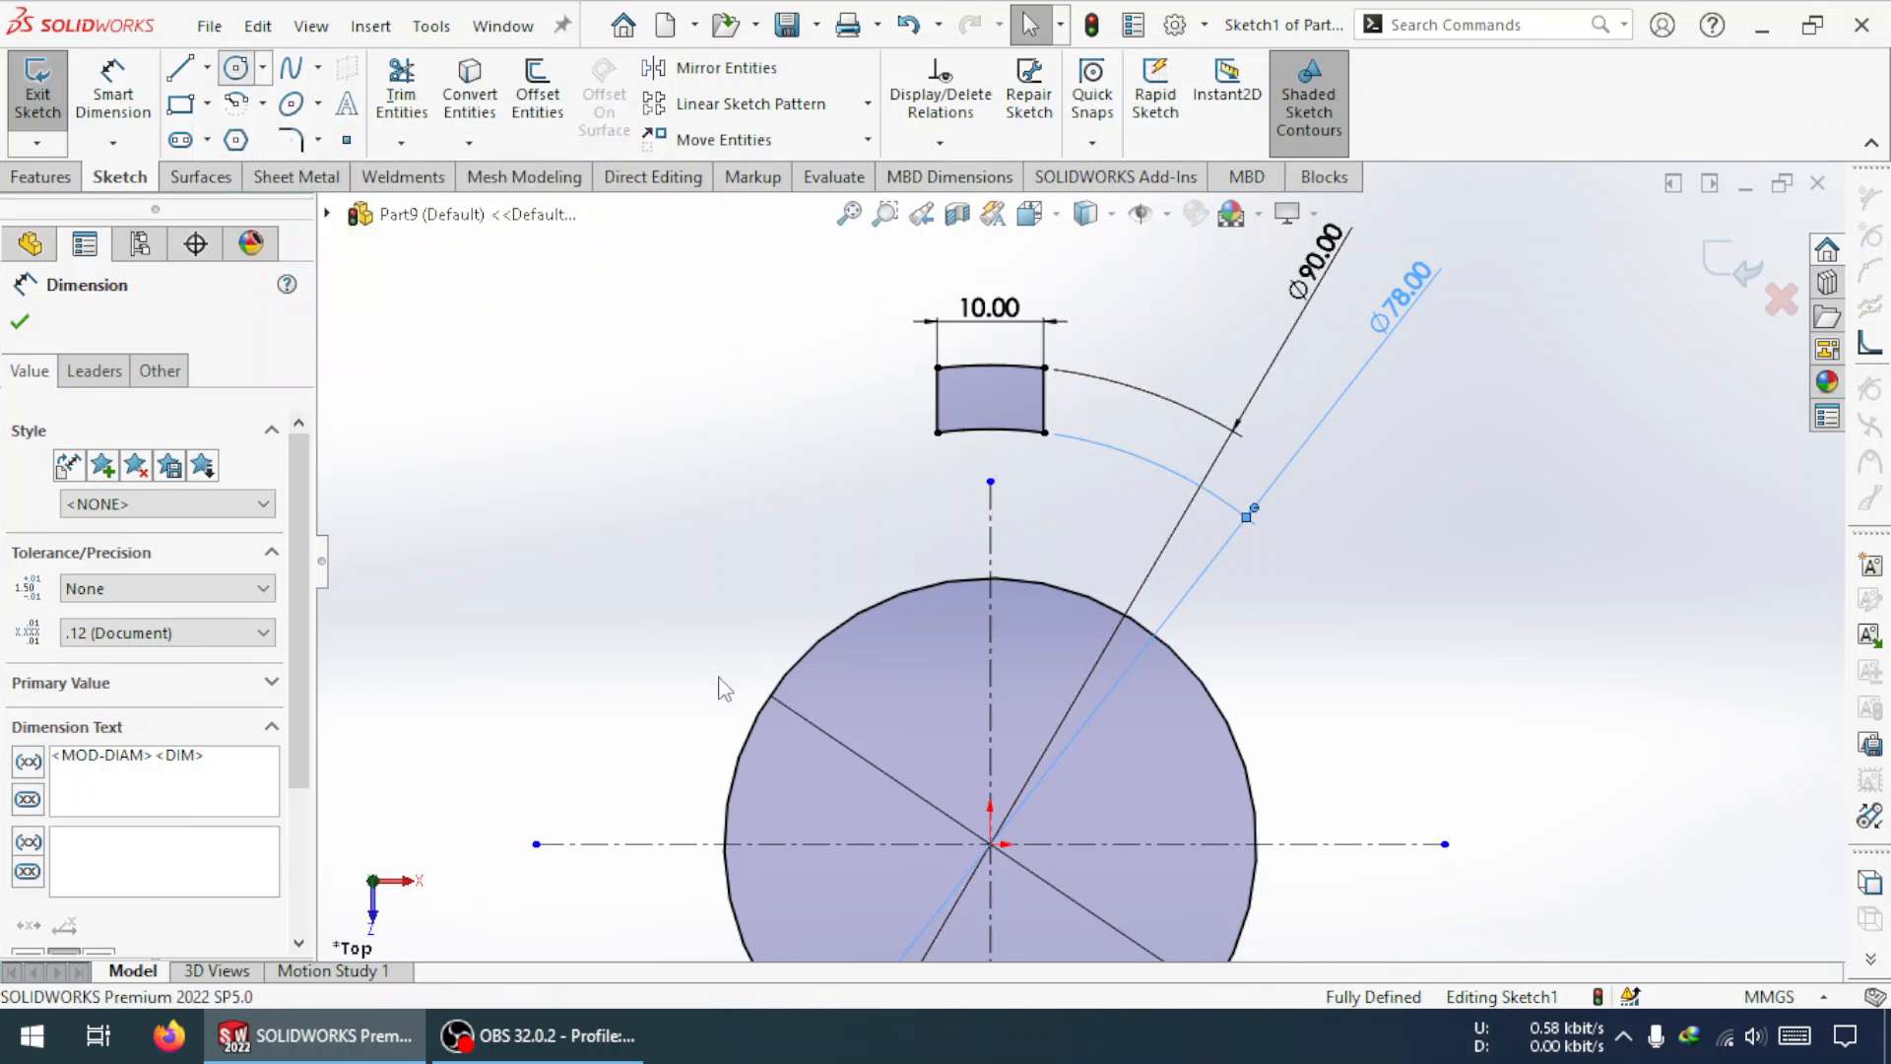
- Sketch an origin-centered circle between the 50 mm circle and the segment, with a radius of about 36 mm
{"action": "left_click", "coordinate": [235, 67]}
{"action": "key", "text": "Escape"}
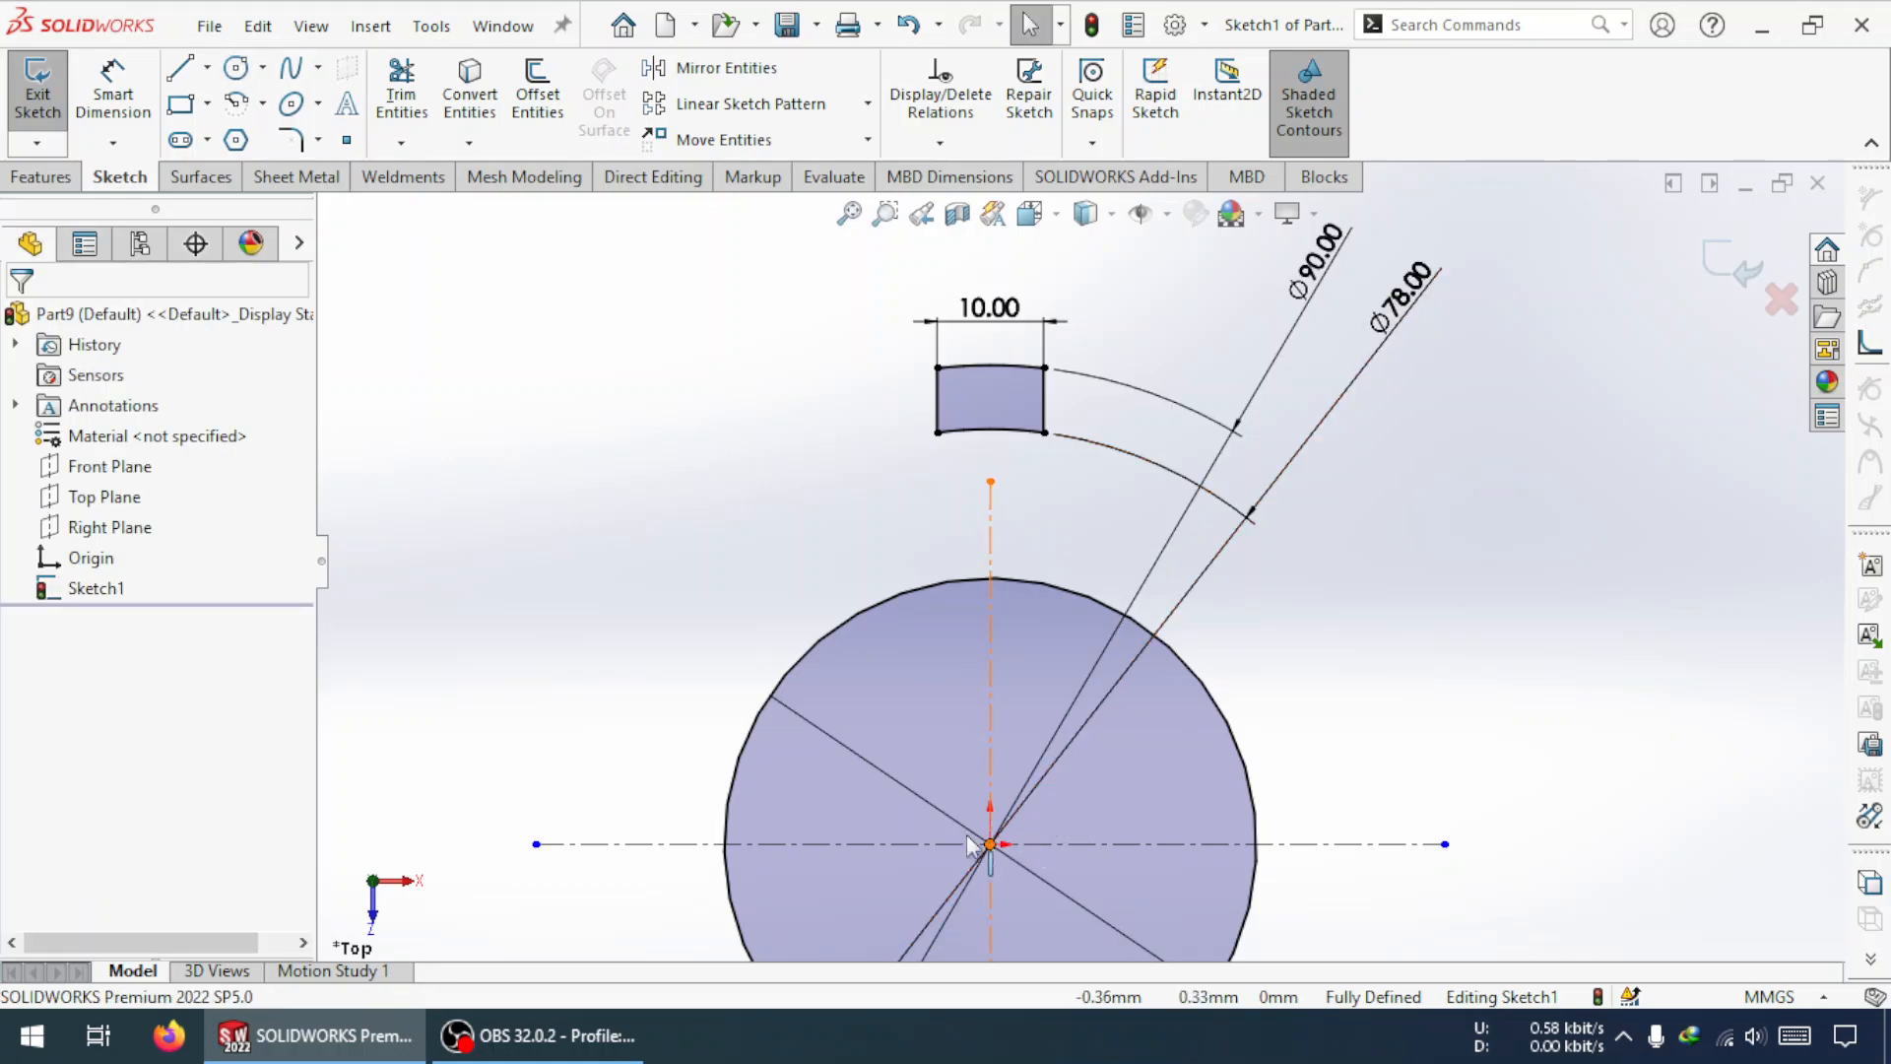
{"action": "left_click", "coordinate": [236, 67]}
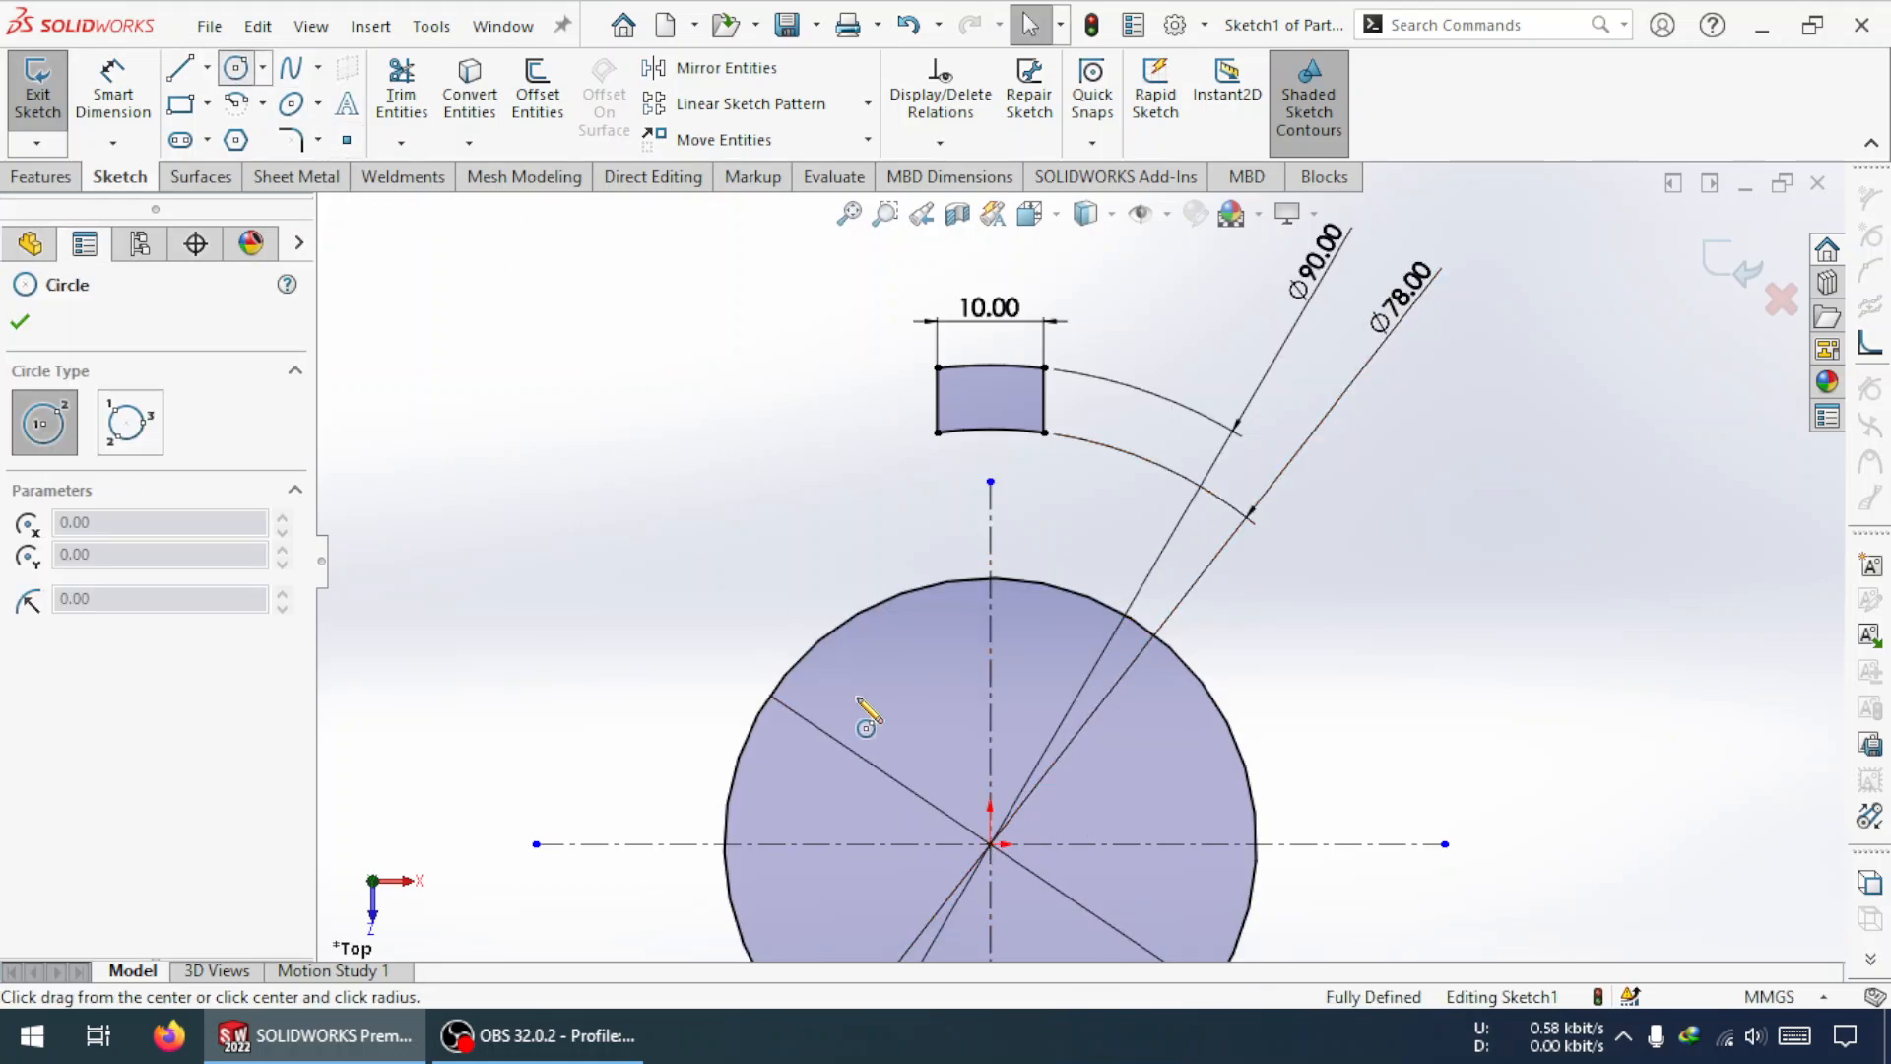
{"action": "left_click", "coordinate": [990, 844]}
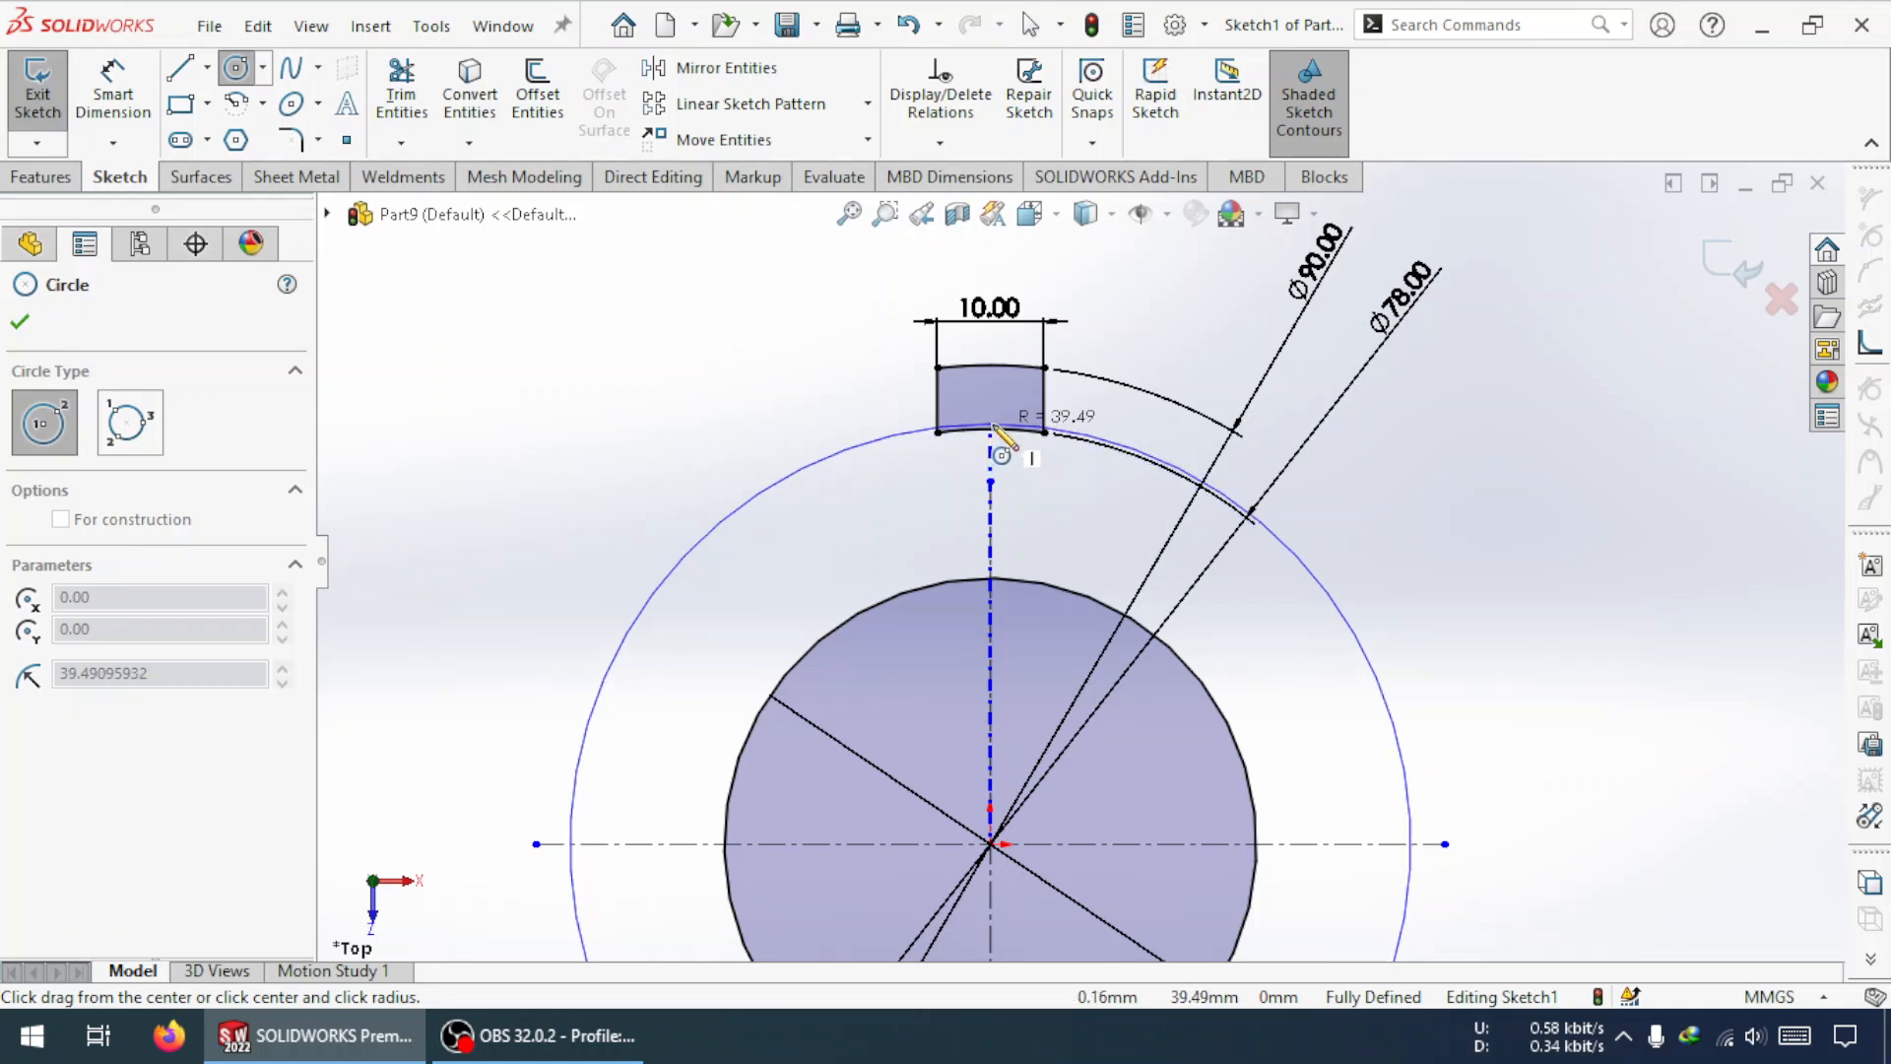
{"action": "left_click", "coordinate": [995, 459]}
{"action": "key", "text": "Escape"}
- Apply an Equal relation between the new outer circle and the 78 mm arc of the segment
{"action": "left_click", "coordinate": [869, 481]}
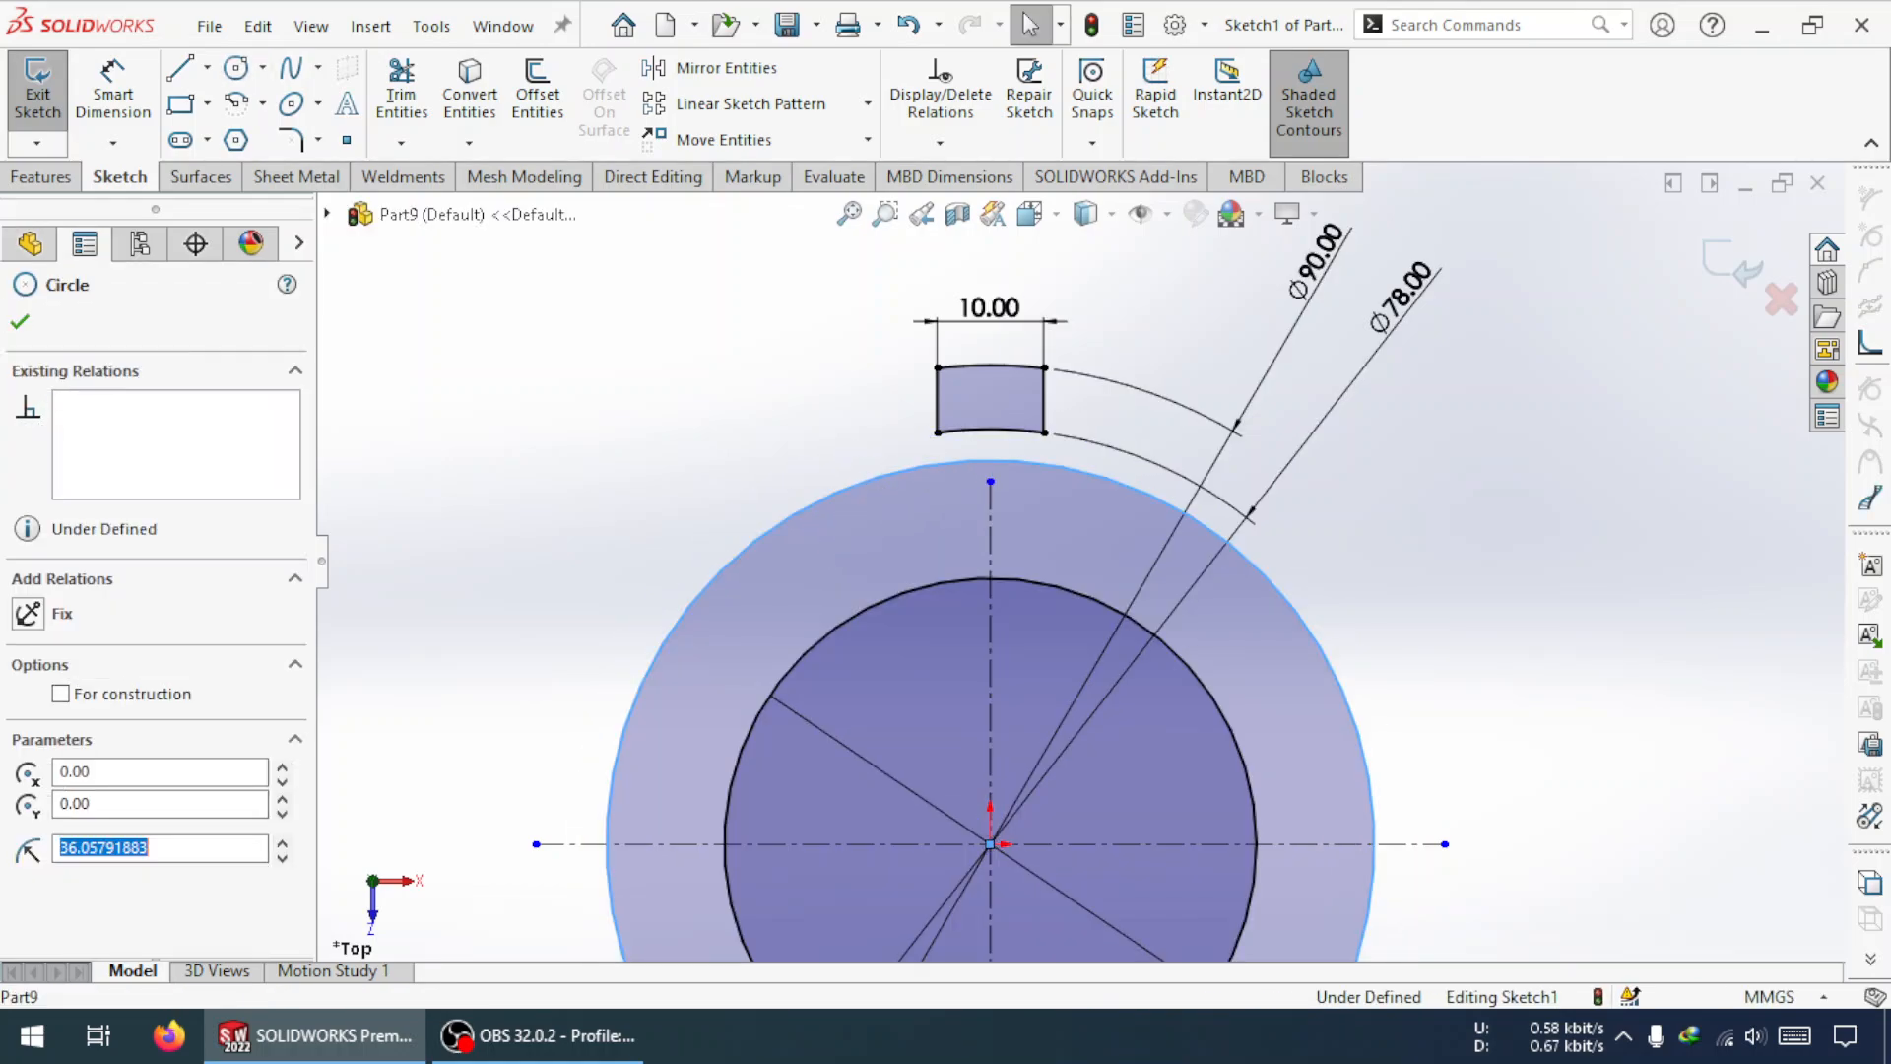
{"action": "left_click", "coordinate": [985, 430], "text": "ctrl"}
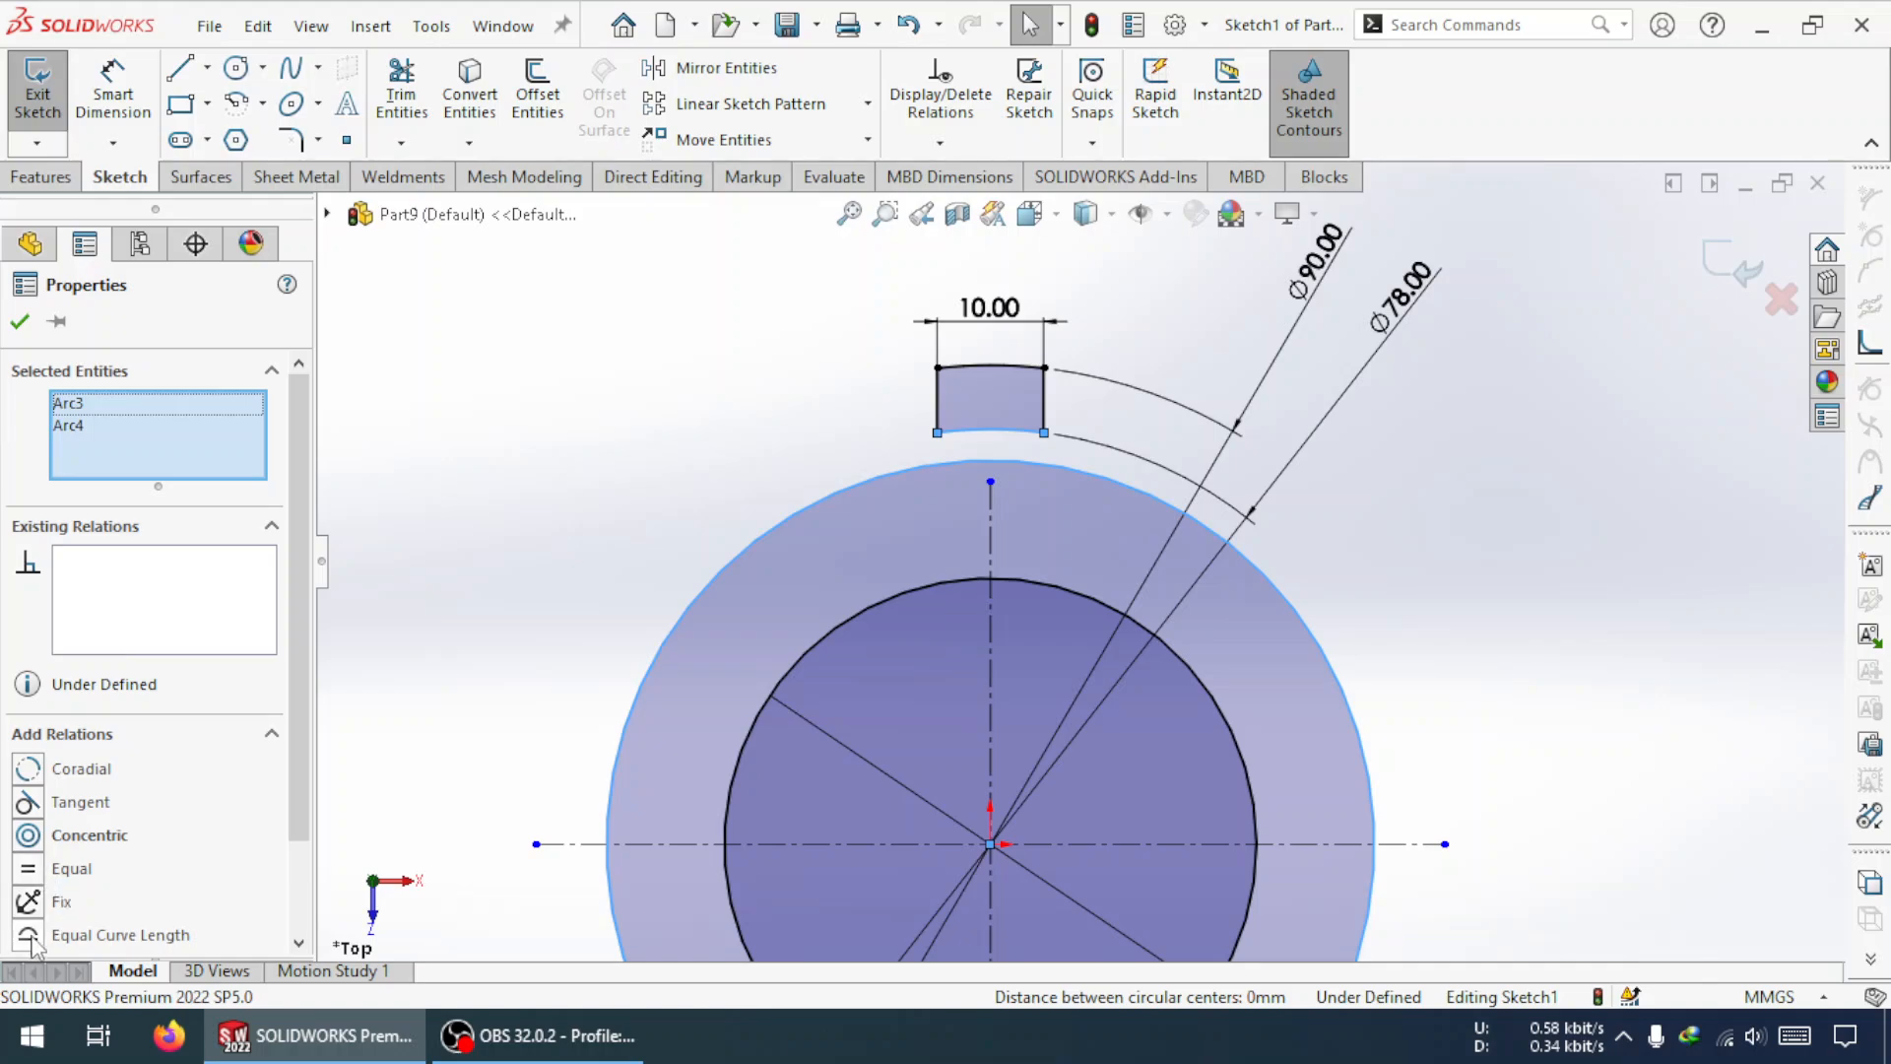
{"action": "left_click", "coordinate": [27, 935]}
{"action": "key", "text": "ctrl+z"}
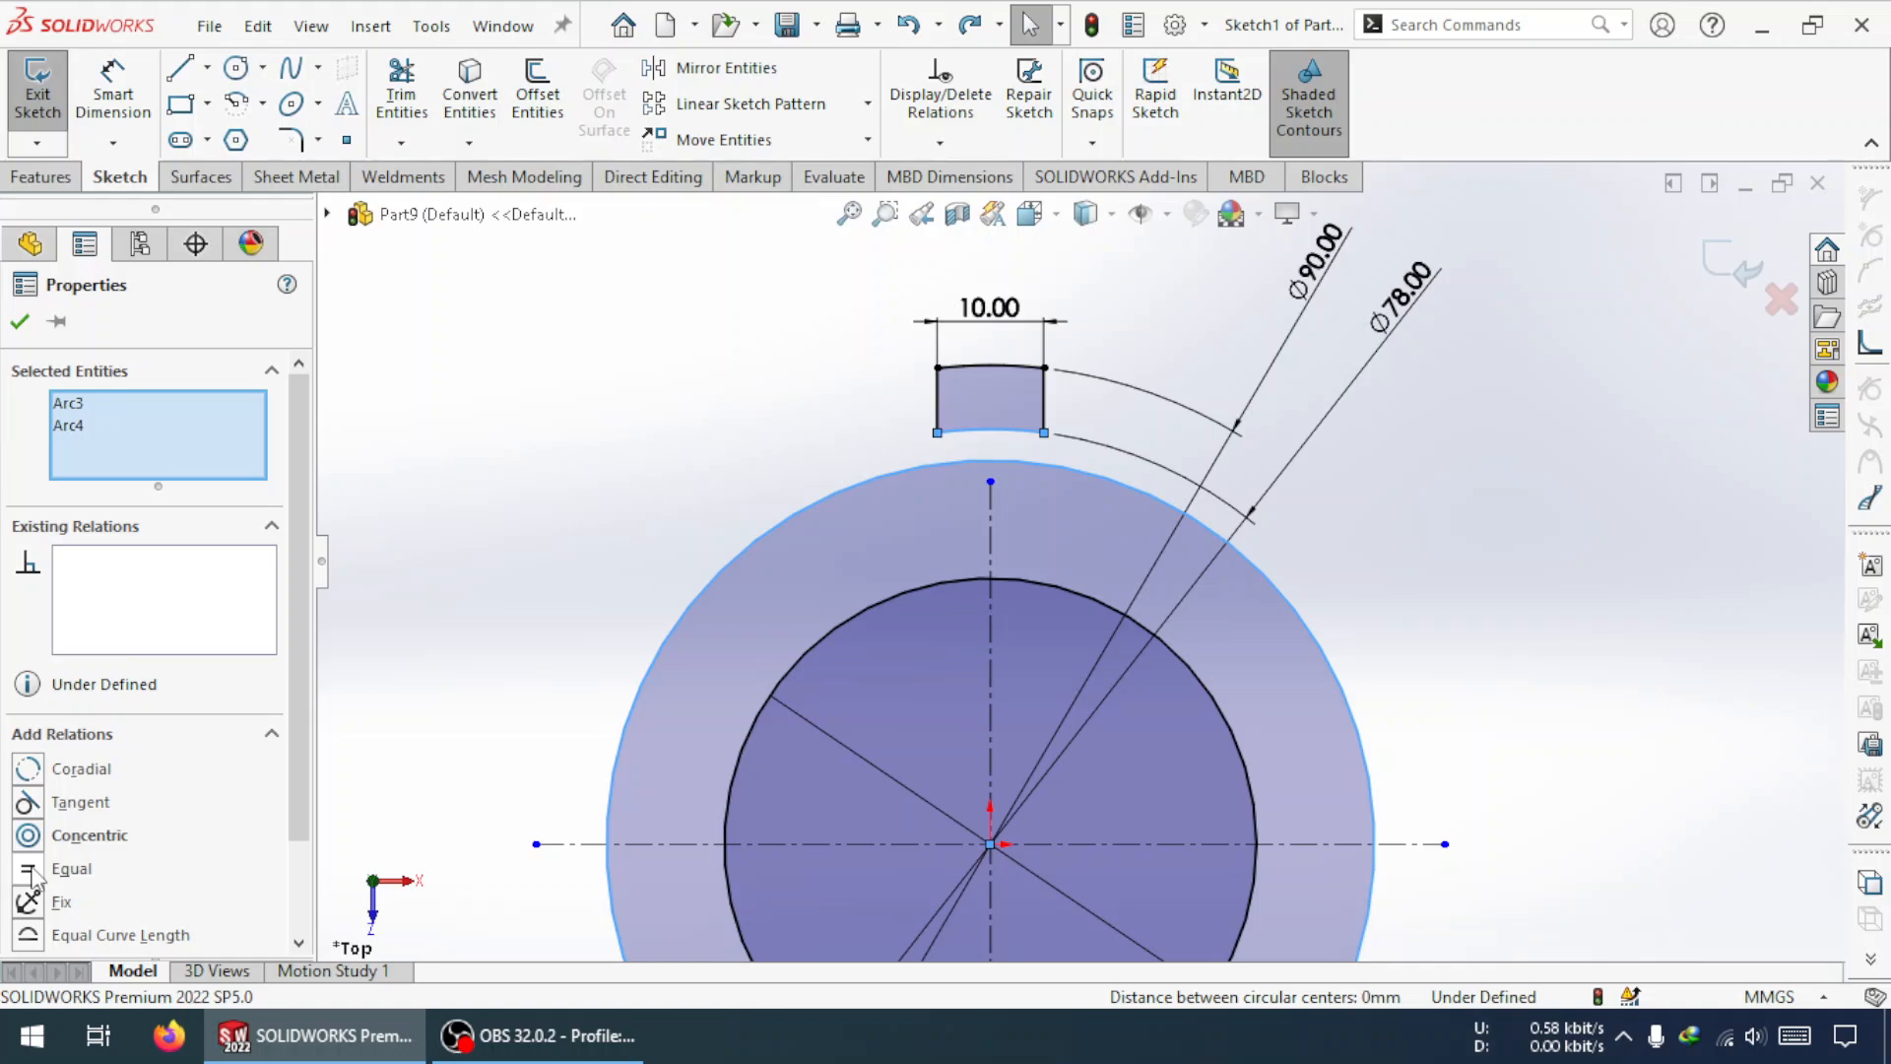
{"action": "left_click", "coordinate": [28, 869]}
{"action": "key", "text": "Escape"}
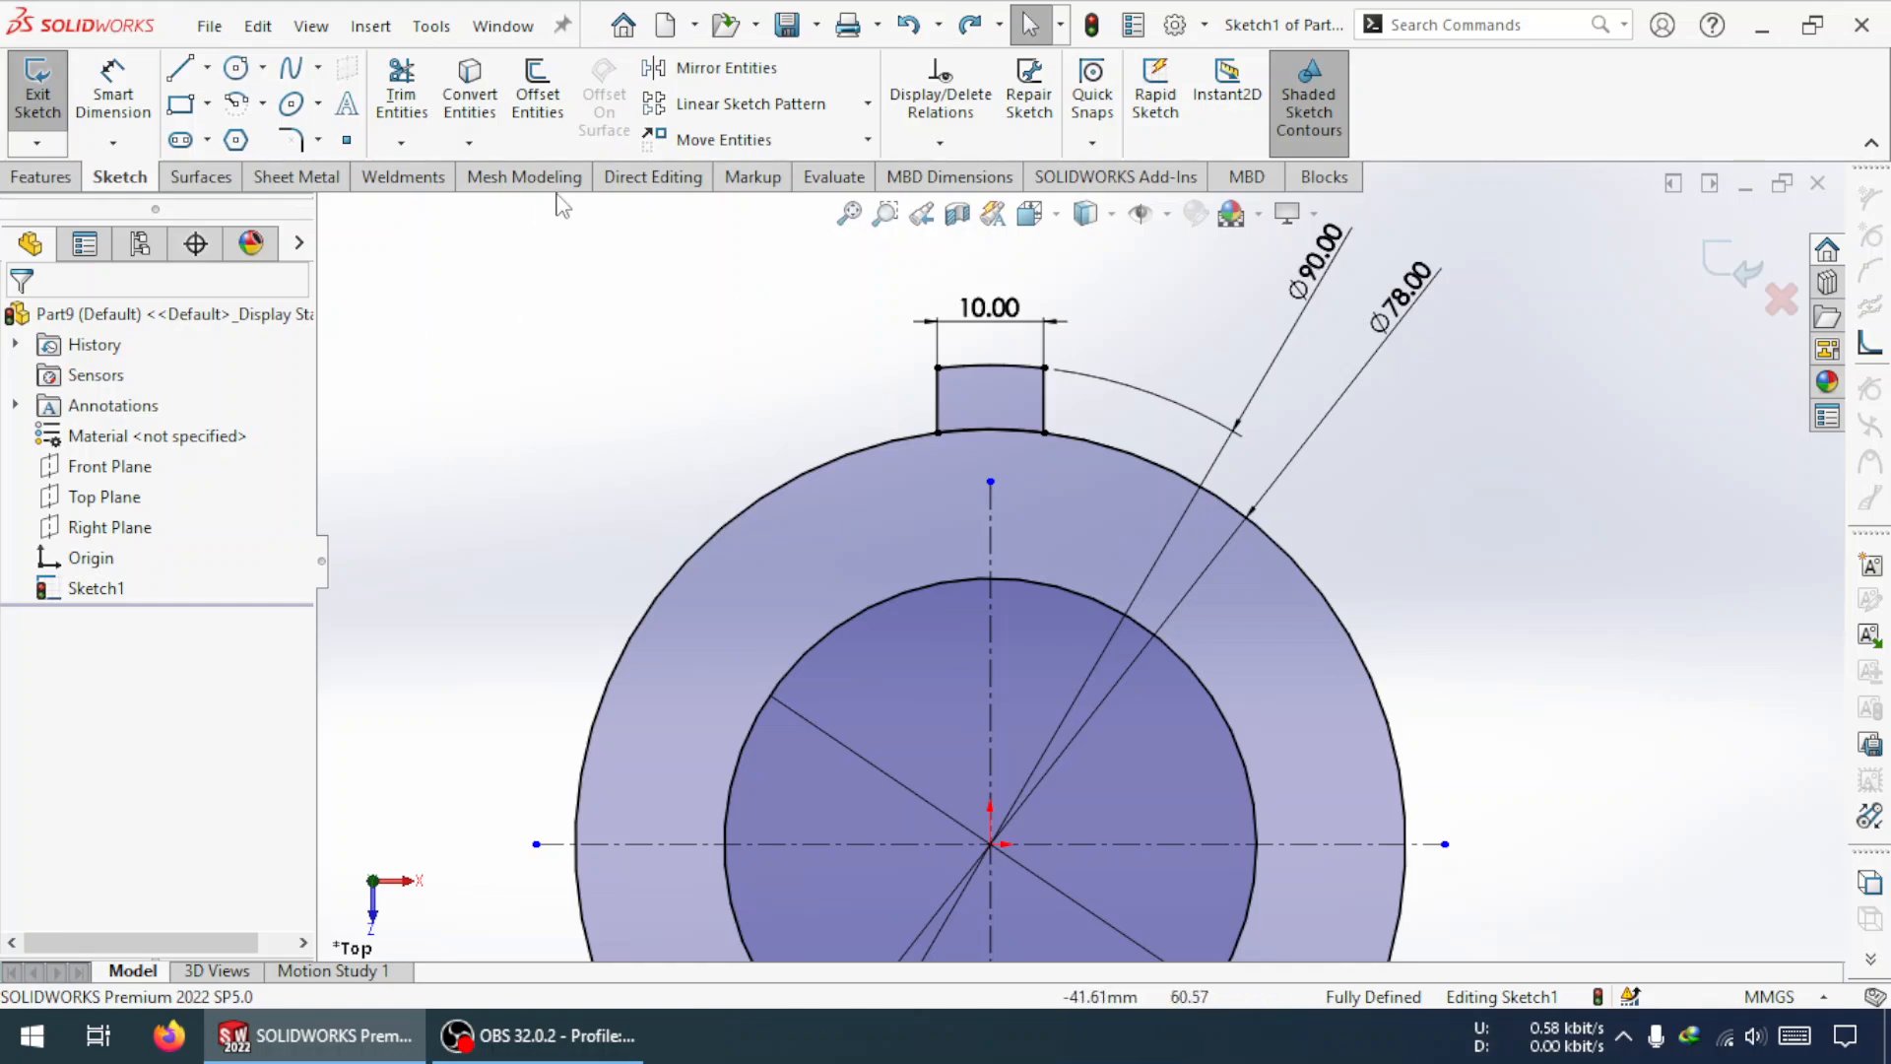
- Create a circular sketch pattern of the 10 mm wide segment around the origin with 16 equally spaced instances over 360 degrees
{"action": "left_click", "coordinate": [867, 104]}
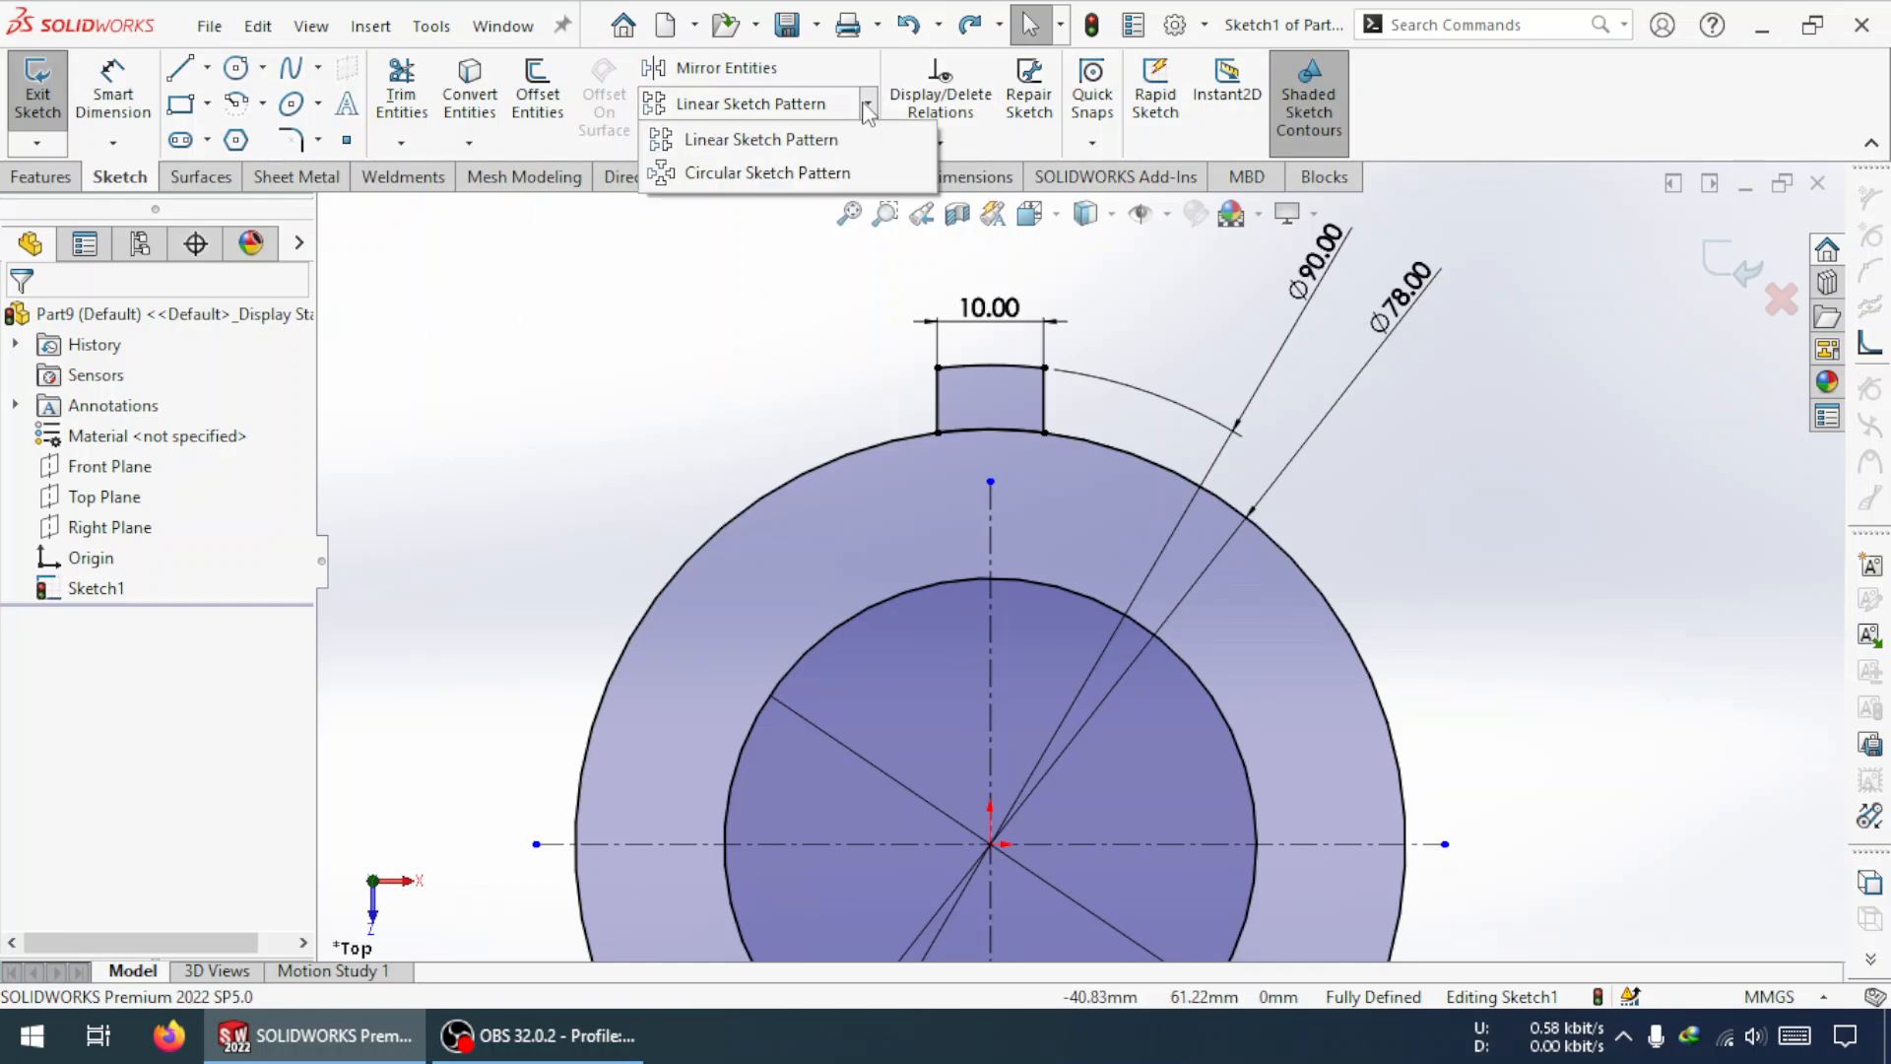
{"action": "left_click", "coordinate": [796, 175]}
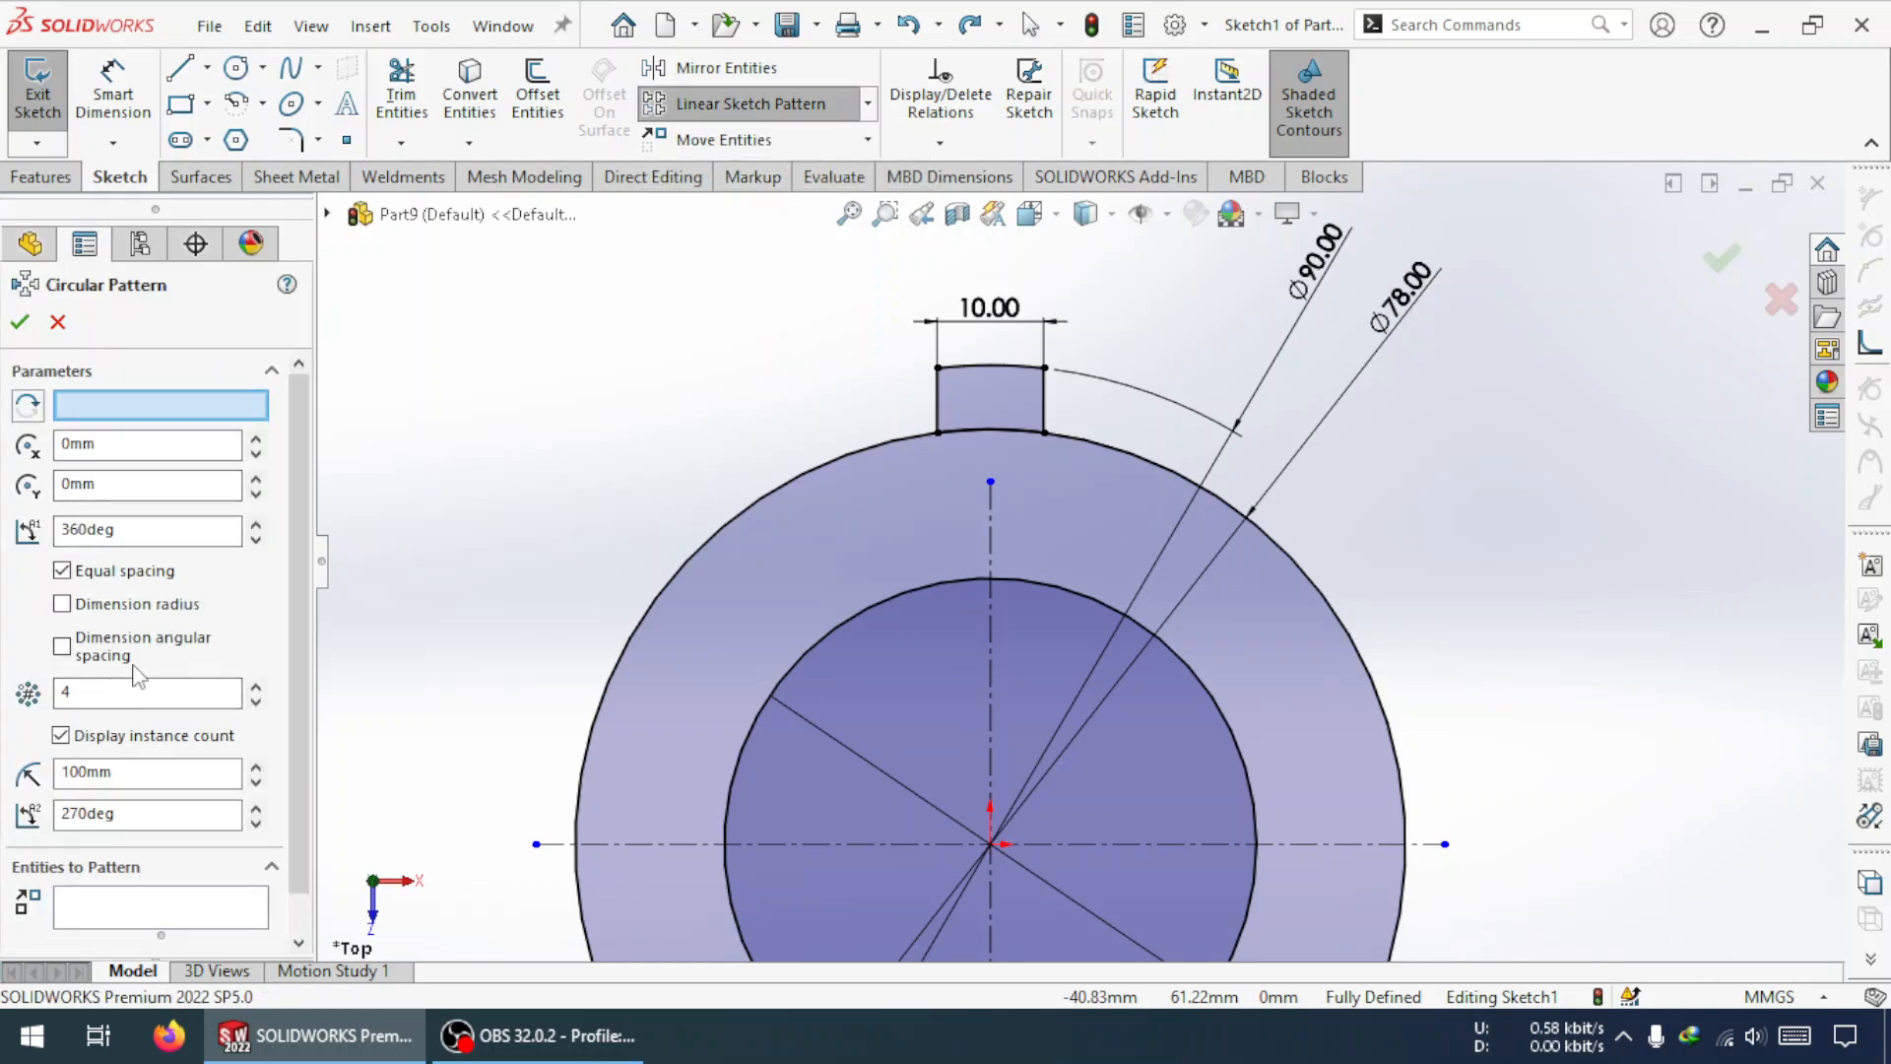
{"action": "left_click", "coordinate": [973, 390]}
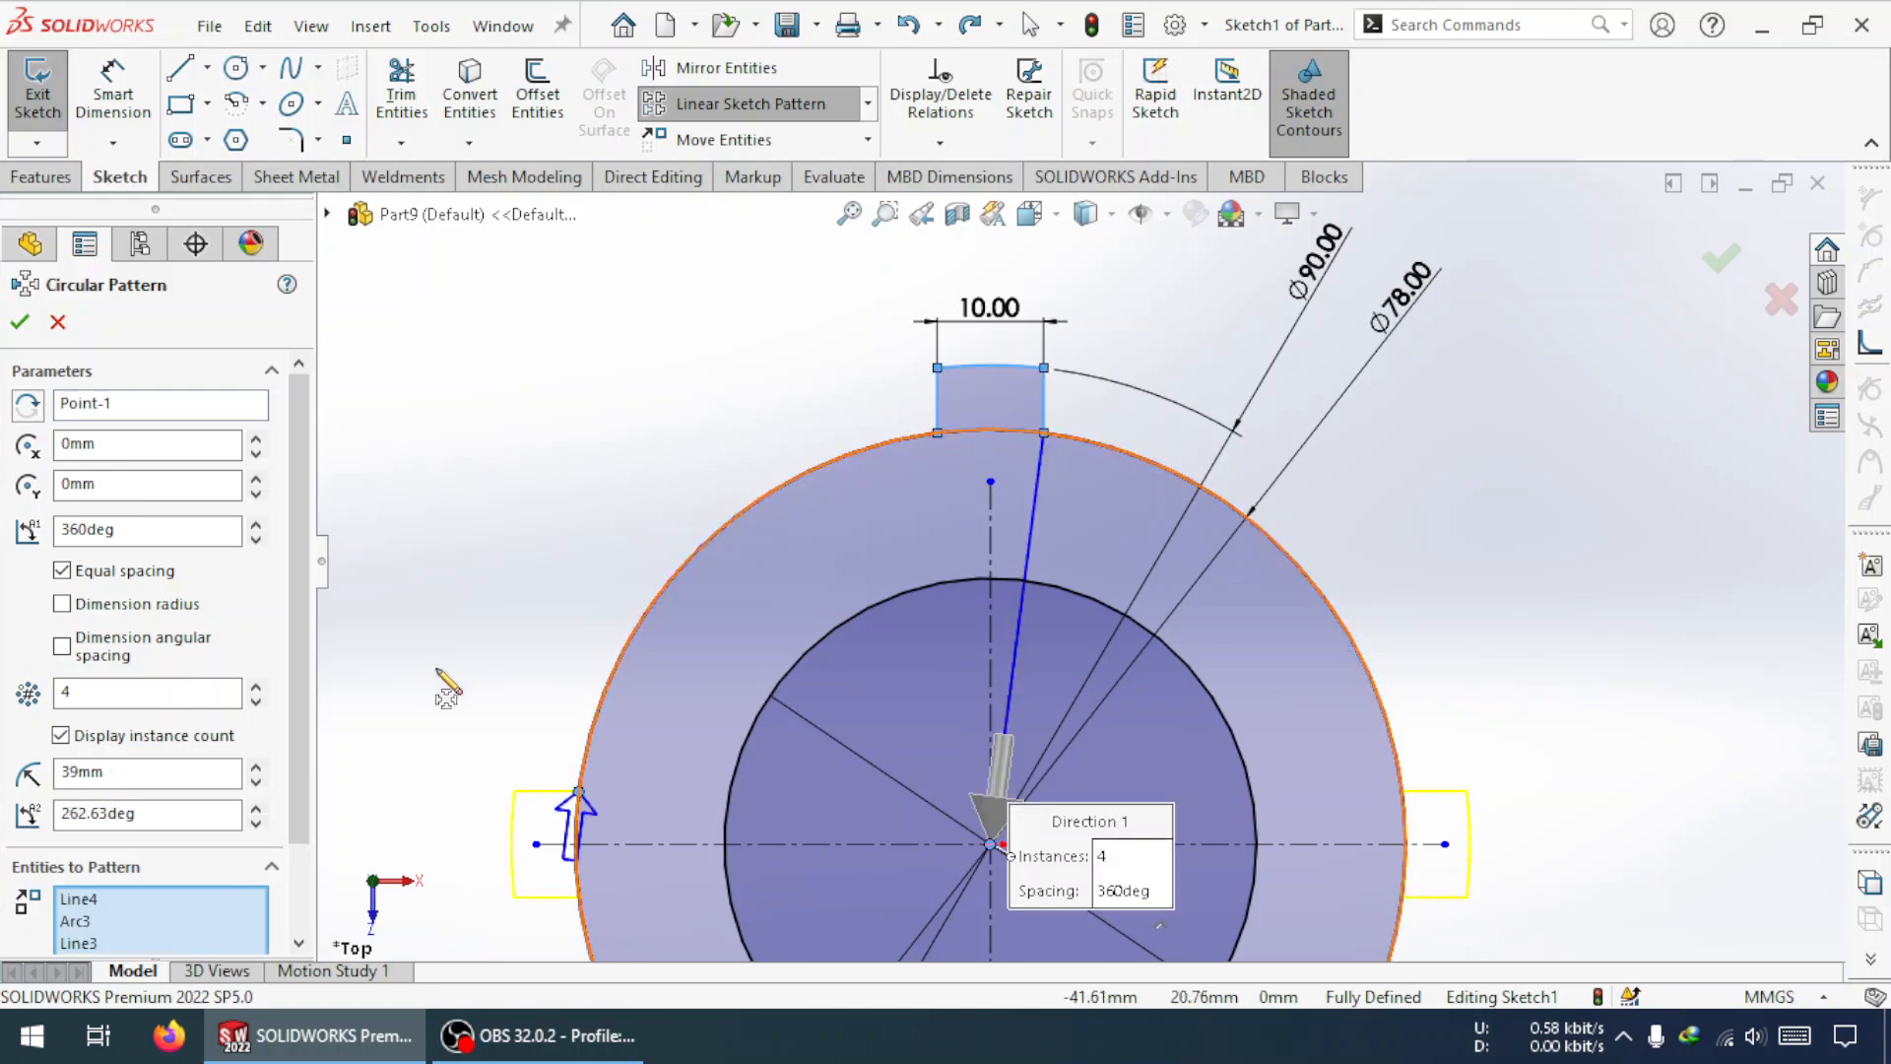
{"action": "left_click", "coordinate": [98, 693]}
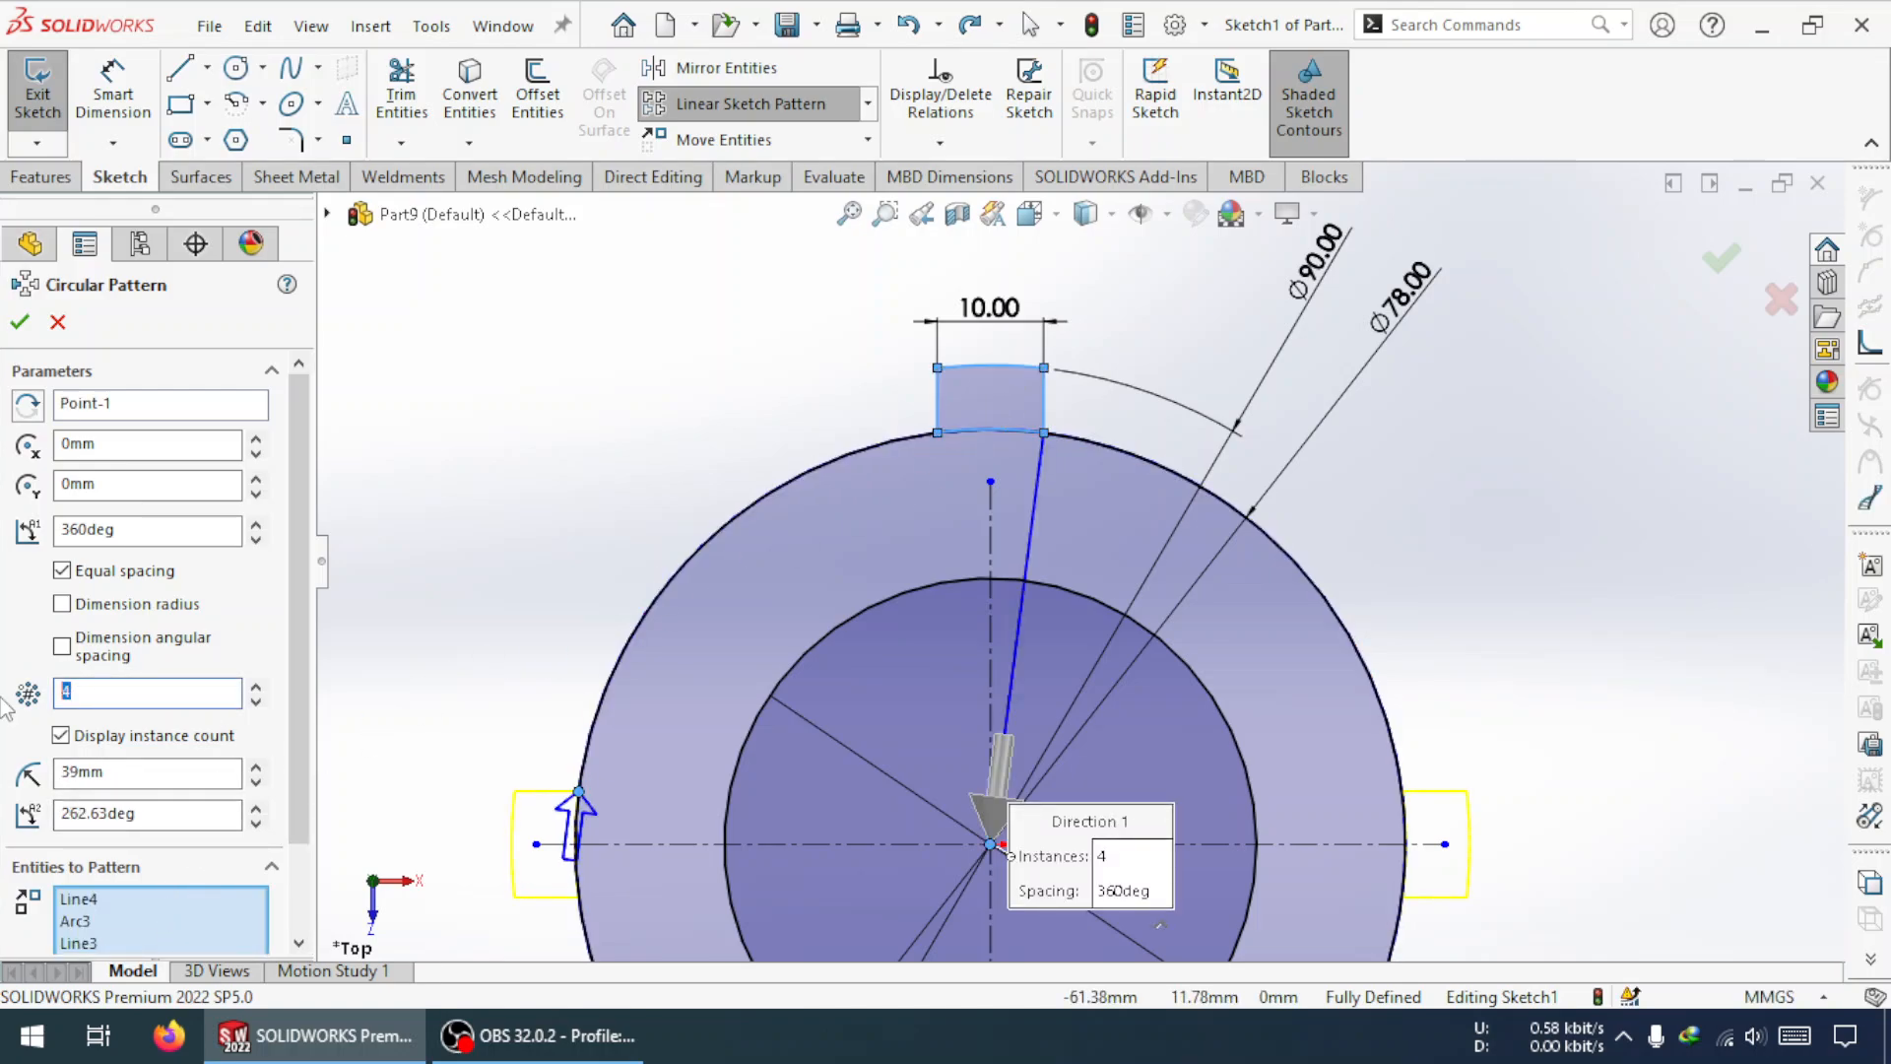
{"action": "type", "text": "9"}
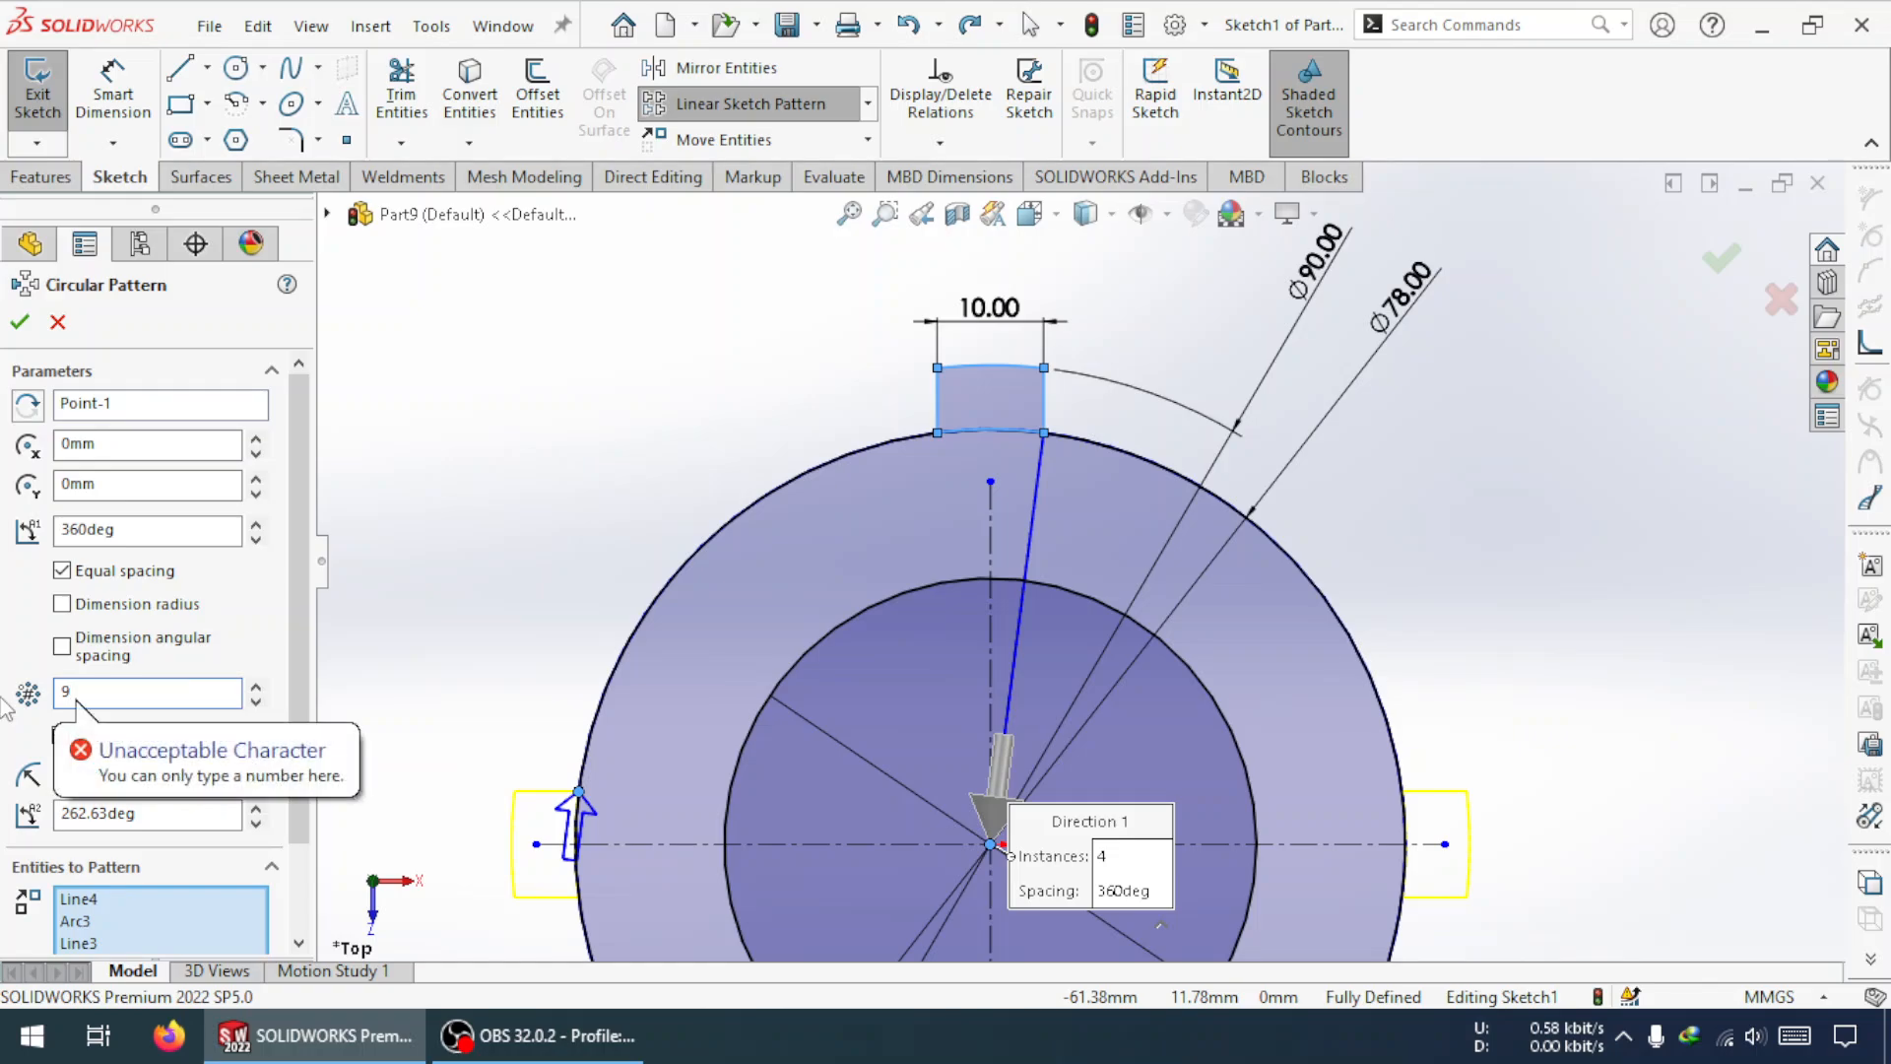
{"action": "type", "text": "2"}
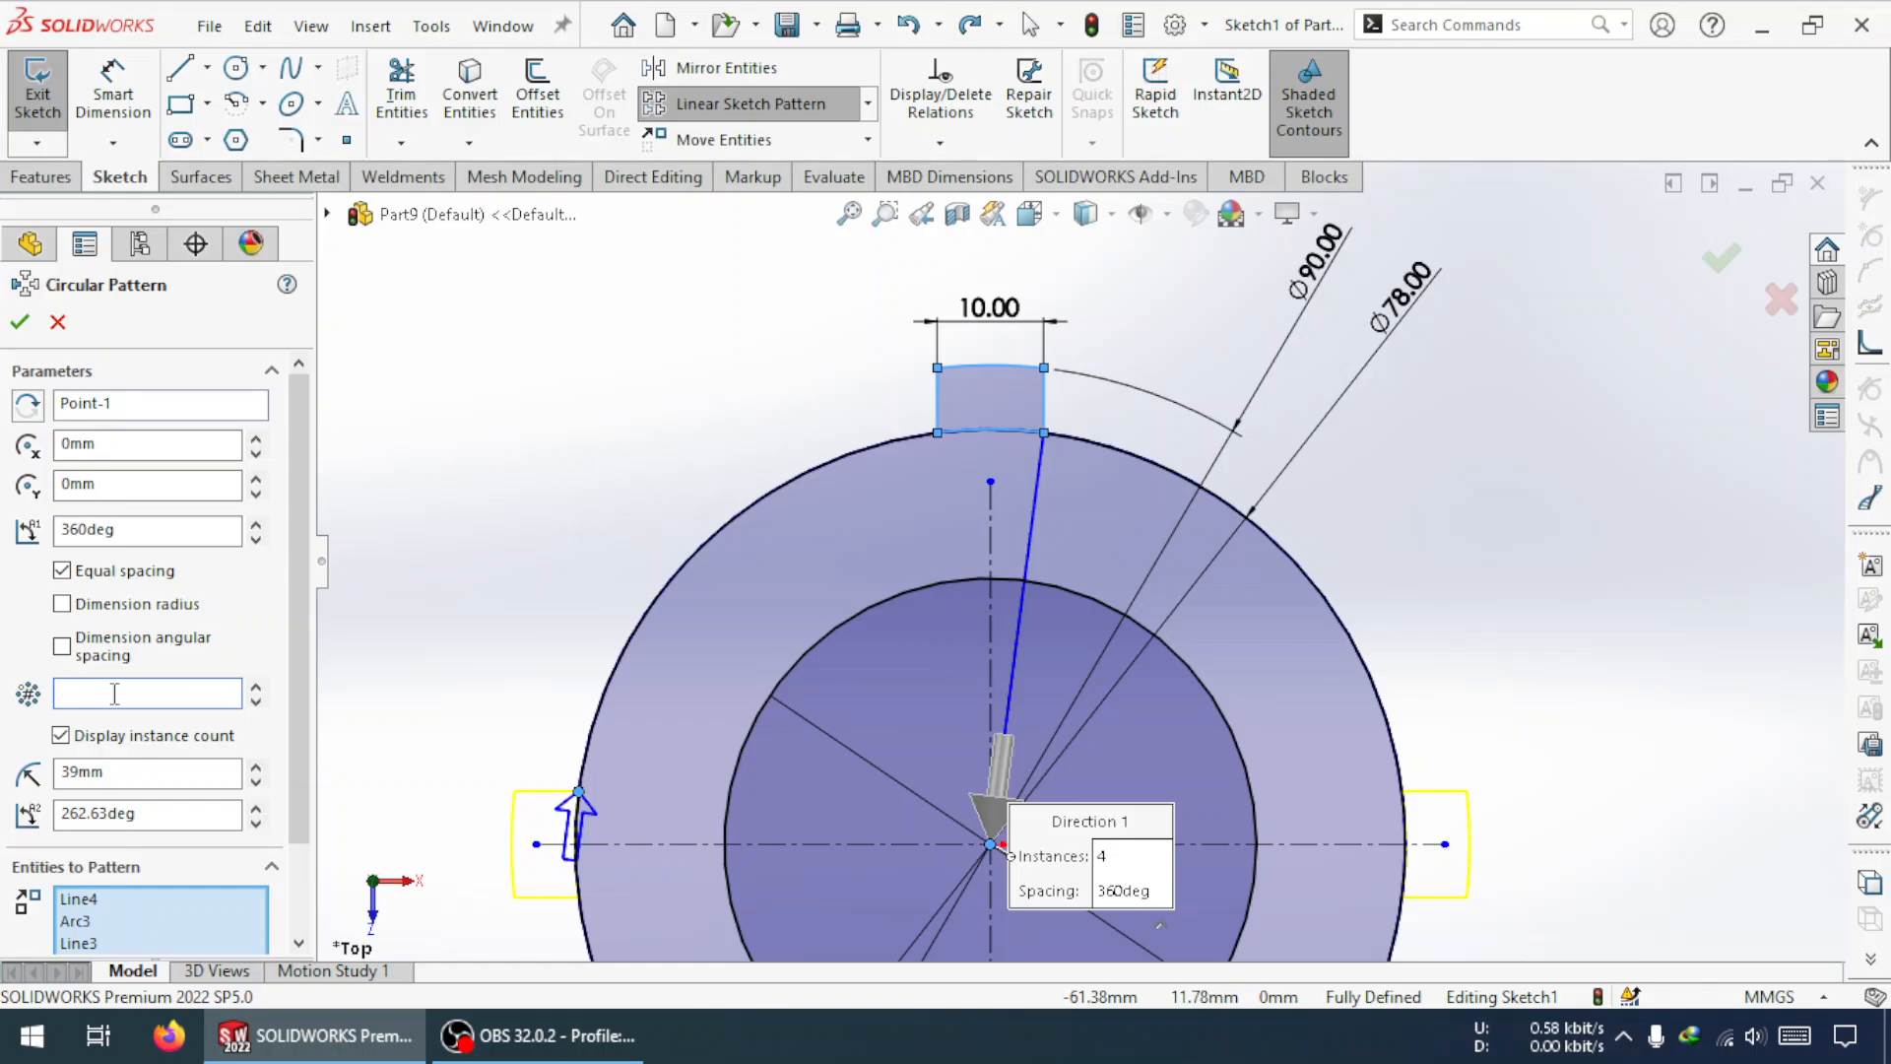
{"action": "key", "text": "Return"}
{"action": "key", "text": "BackSpace"}
{"action": "type", "text": "18"}
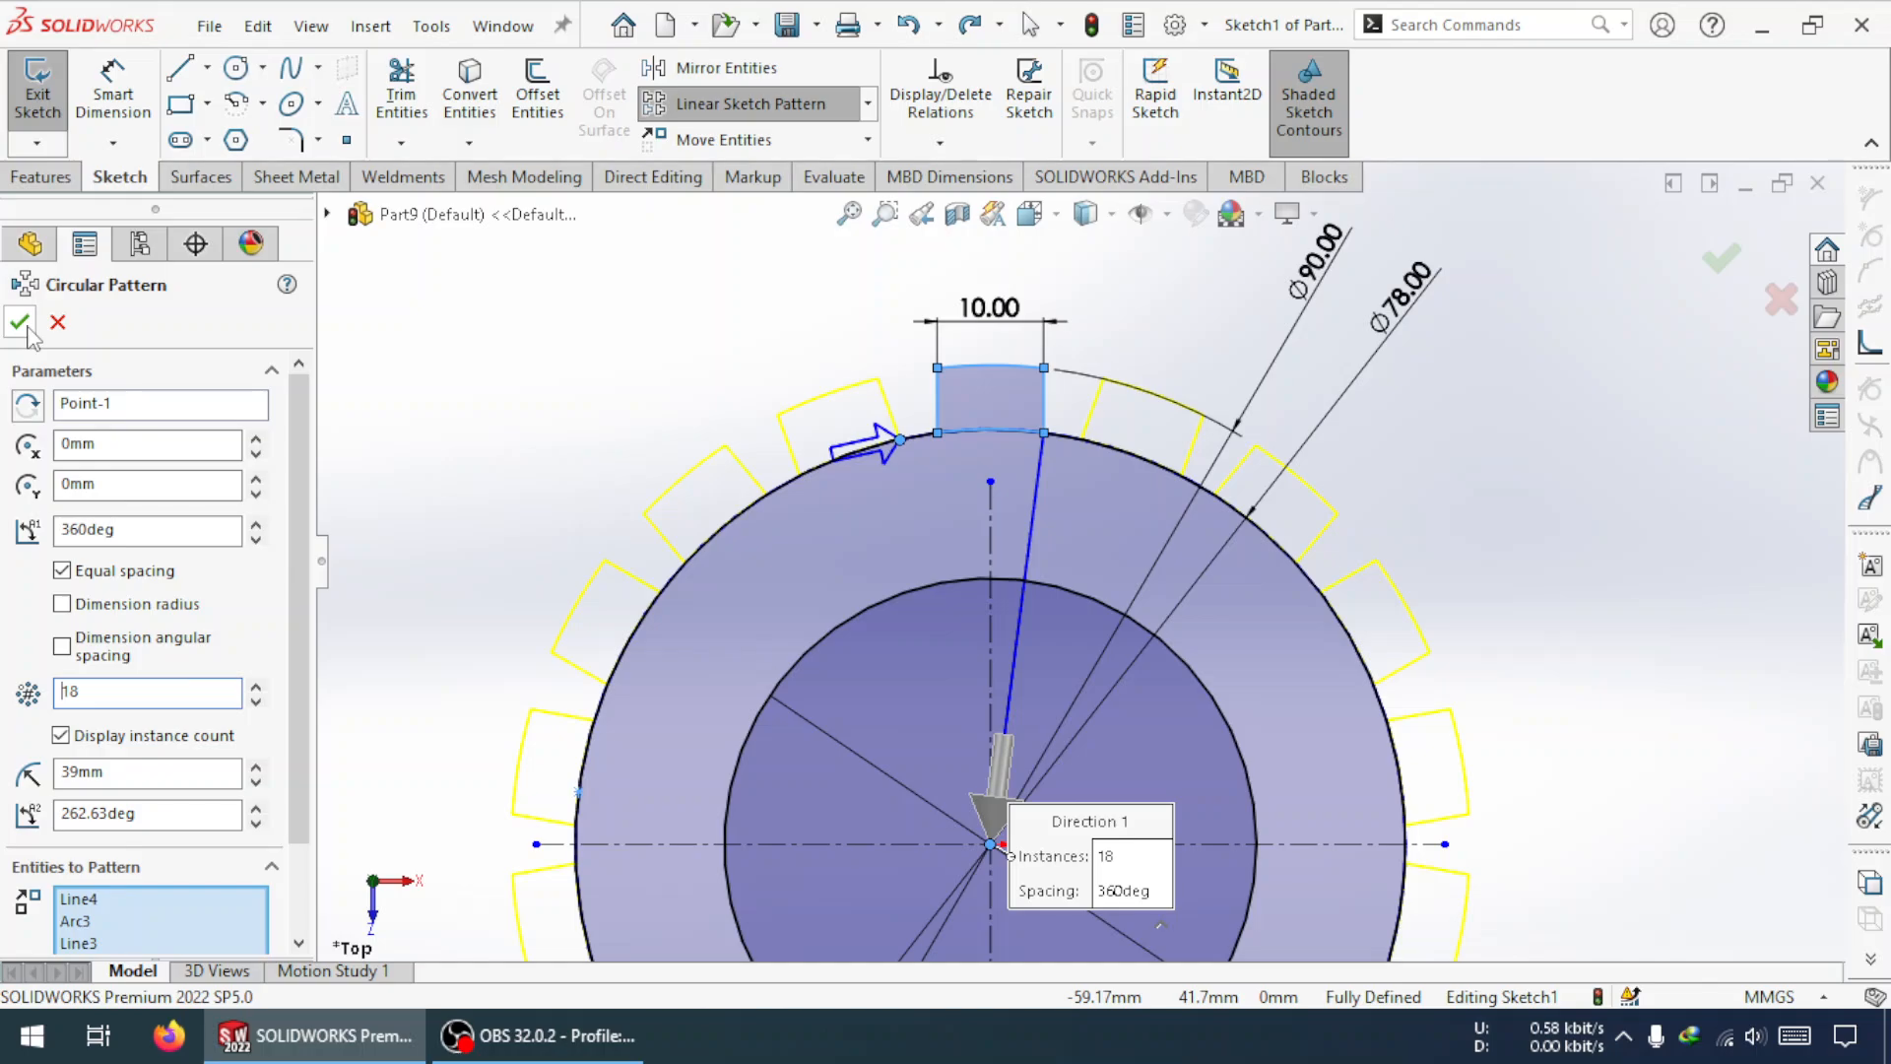
{"action": "left_click", "coordinate": [256, 700]}
{"action": "left_click", "coordinate": [256, 700]}
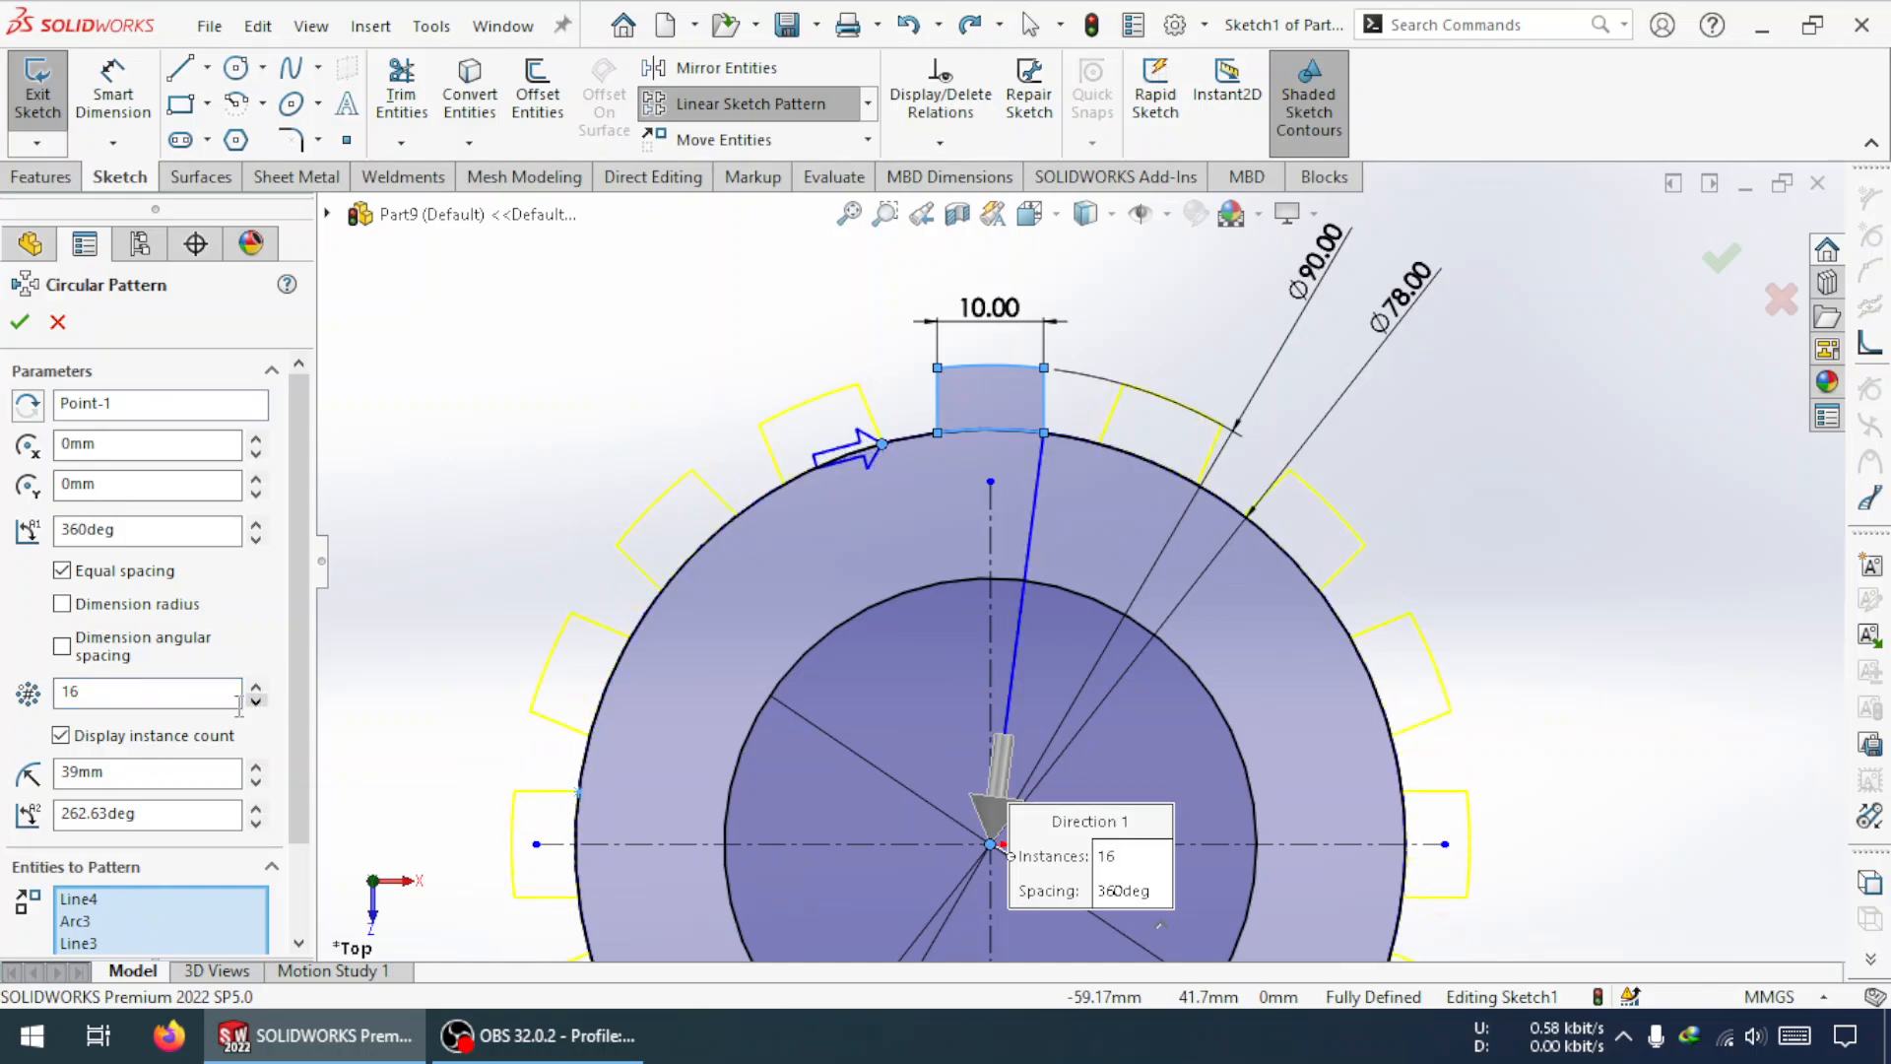
{"action": "left_click", "coordinate": [18, 323]}
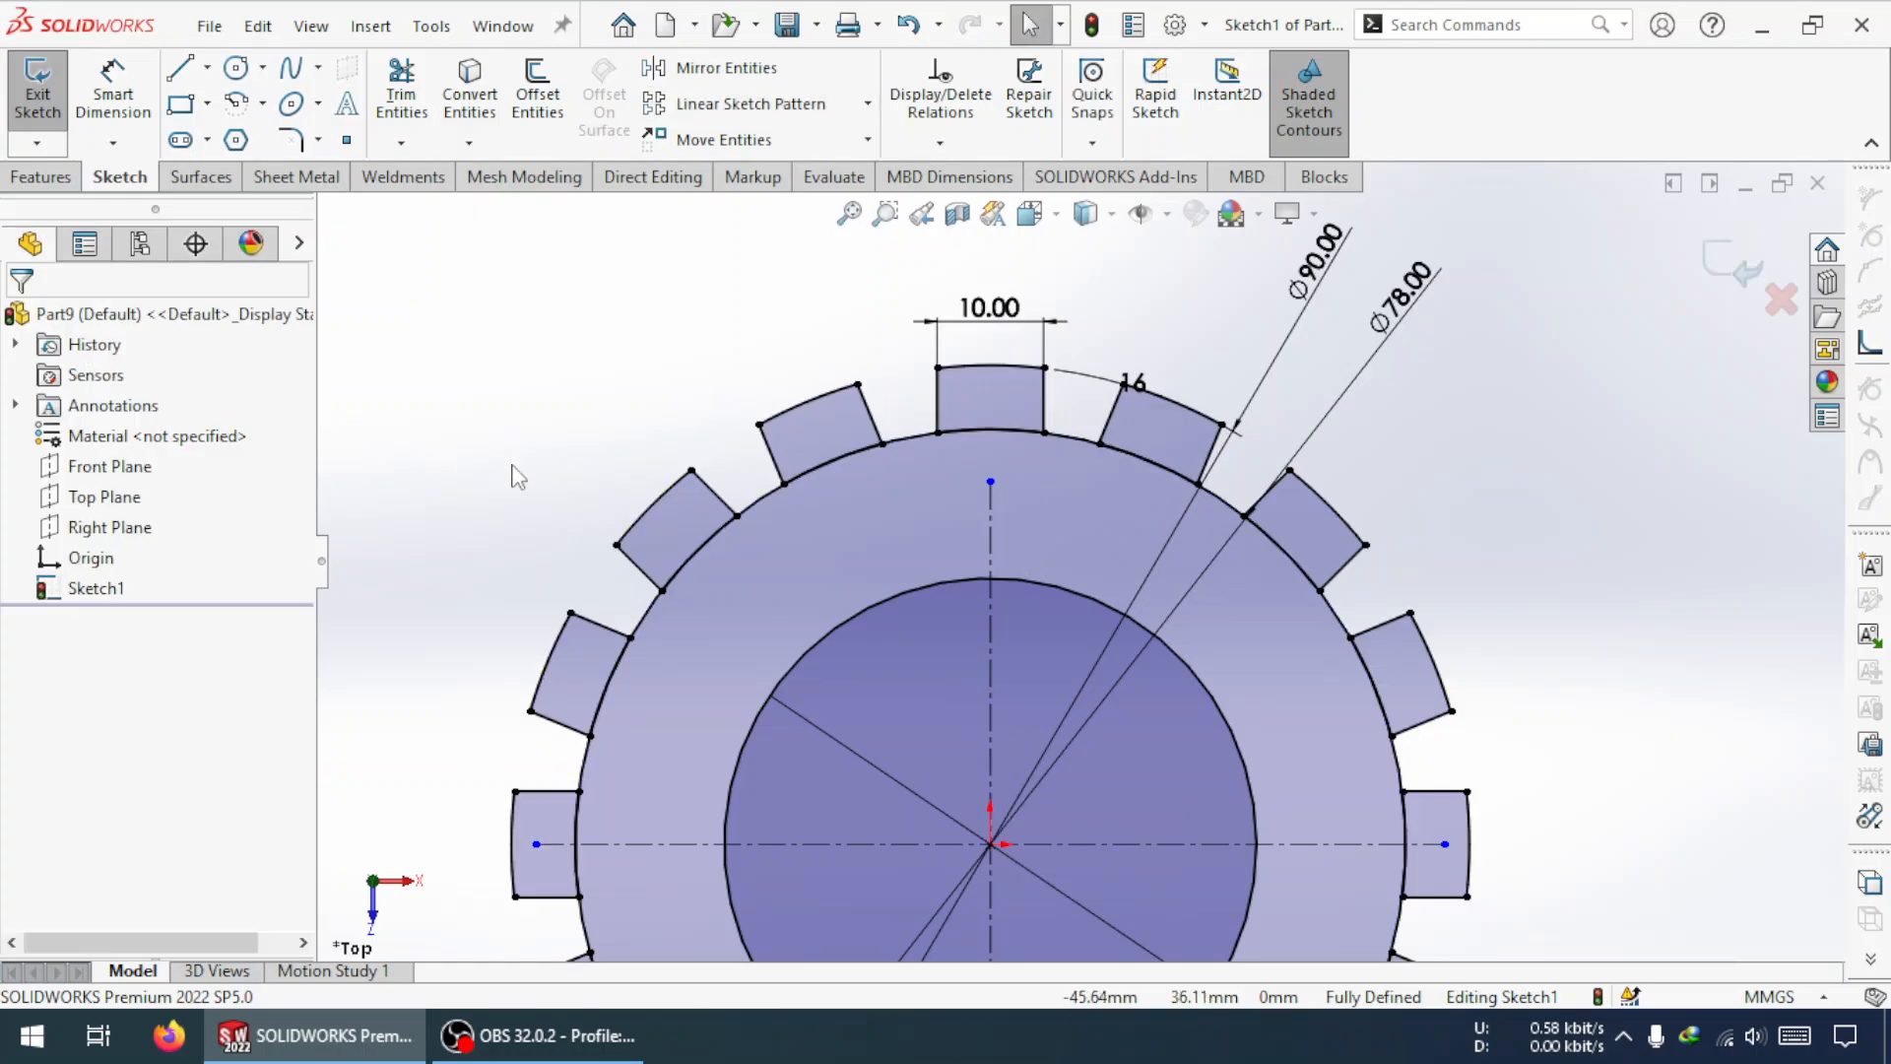
- Reposition the pattern count label inside the ring and the 78 mm, 90 mm and 10 mm dimensions clear of the upper teeth
{"action": "scroll", "coordinate": [1446, 626], "scroll_direction": "up", "scroll_amount": 4}
{"action": "scroll", "coordinate": [1241, 724], "scroll_direction": "down", "scroll_amount": 2}
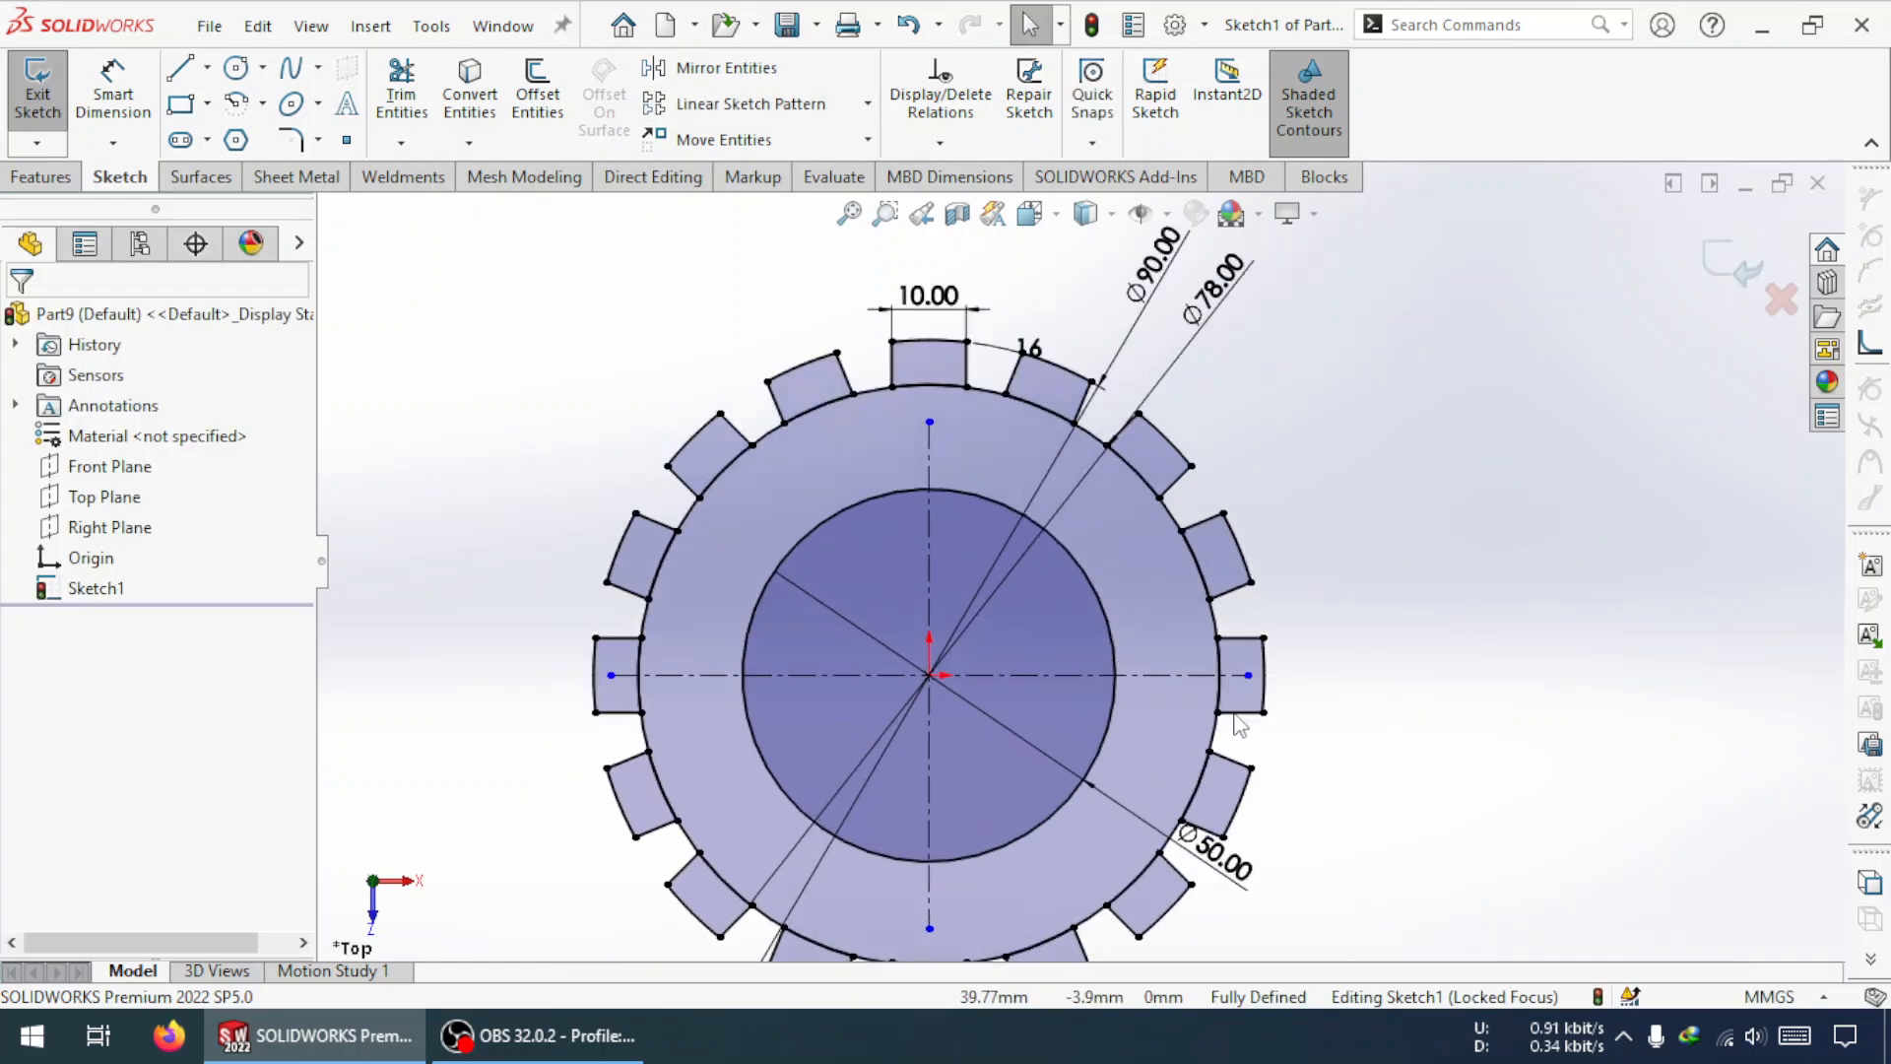
{"action": "scroll", "coordinate": [1105, 840], "scroll_direction": "up", "scroll_amount": 2}
{"action": "scroll", "coordinate": [950, 729], "scroll_direction": "down", "scroll_amount": 2}
{"action": "scroll", "coordinate": [1090, 558], "scroll_direction": "up", "scroll_amount": 1}
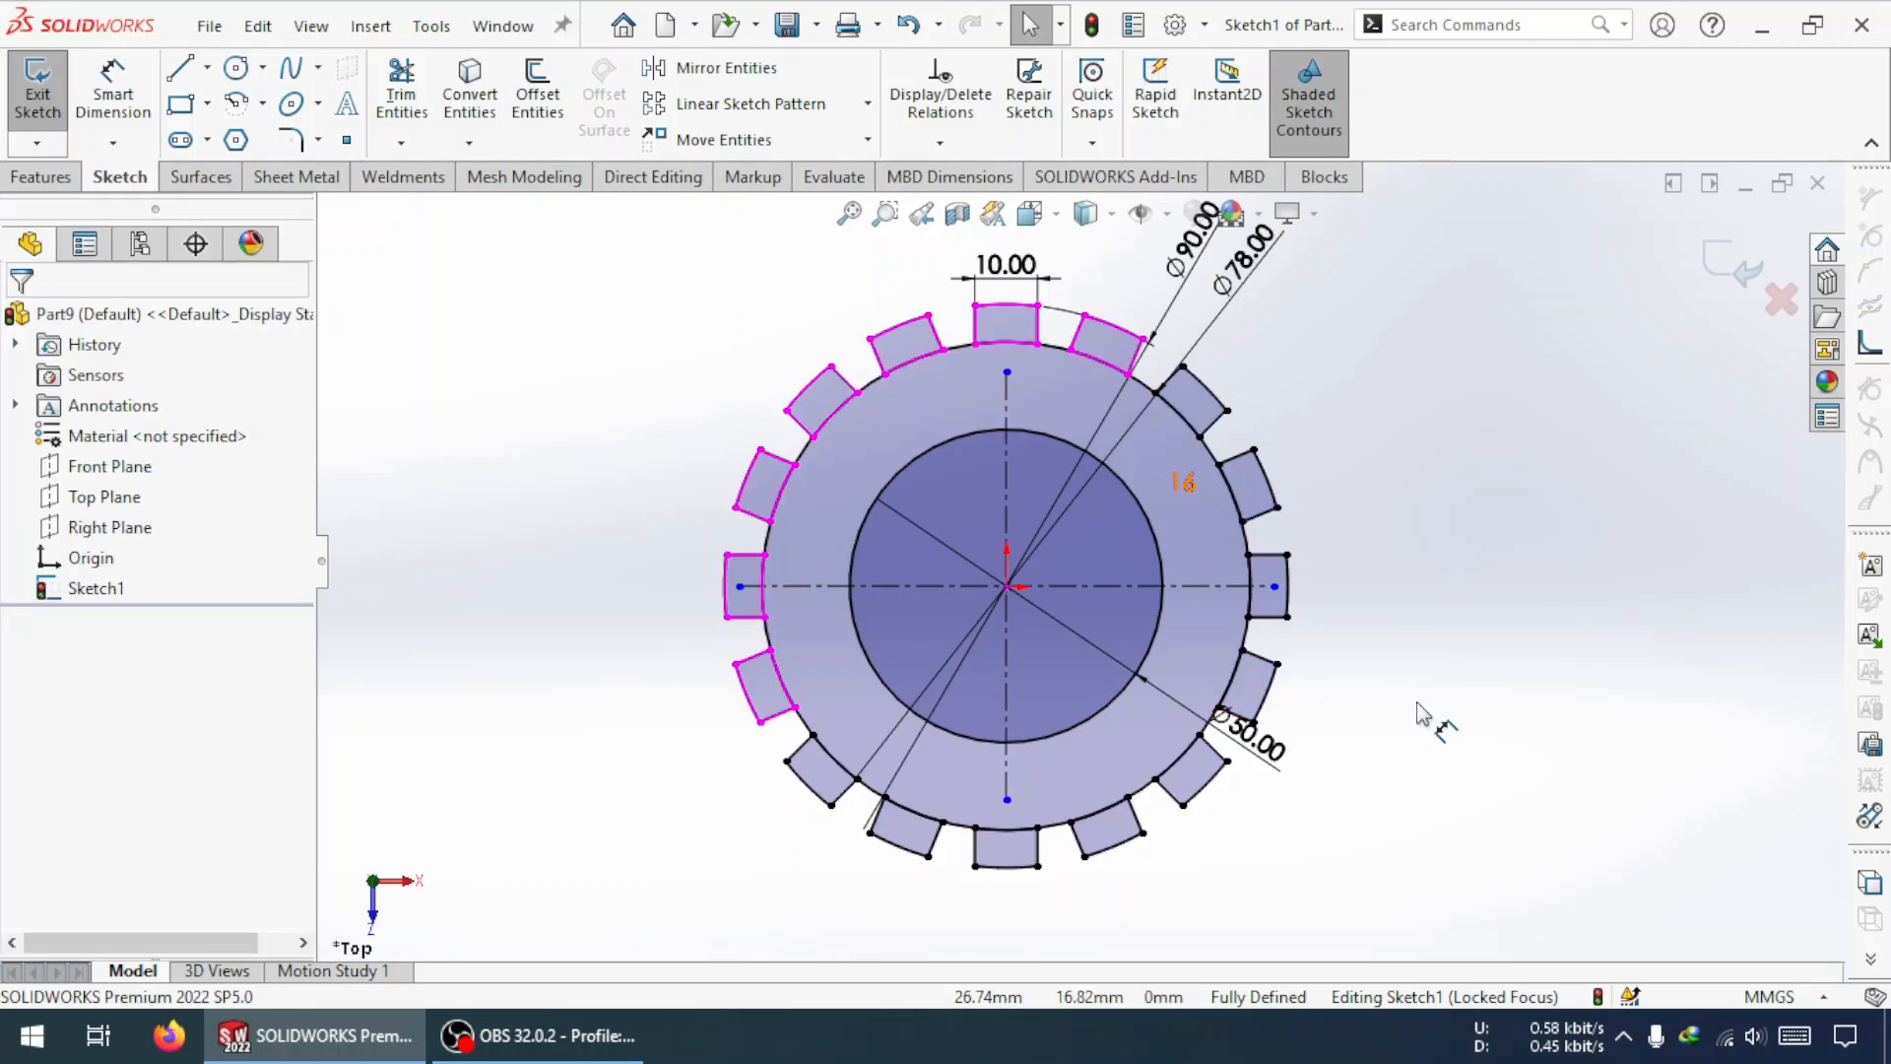
{"action": "left_click_drag", "start_coordinate": [1238, 280], "coordinate": [1435, 717]}
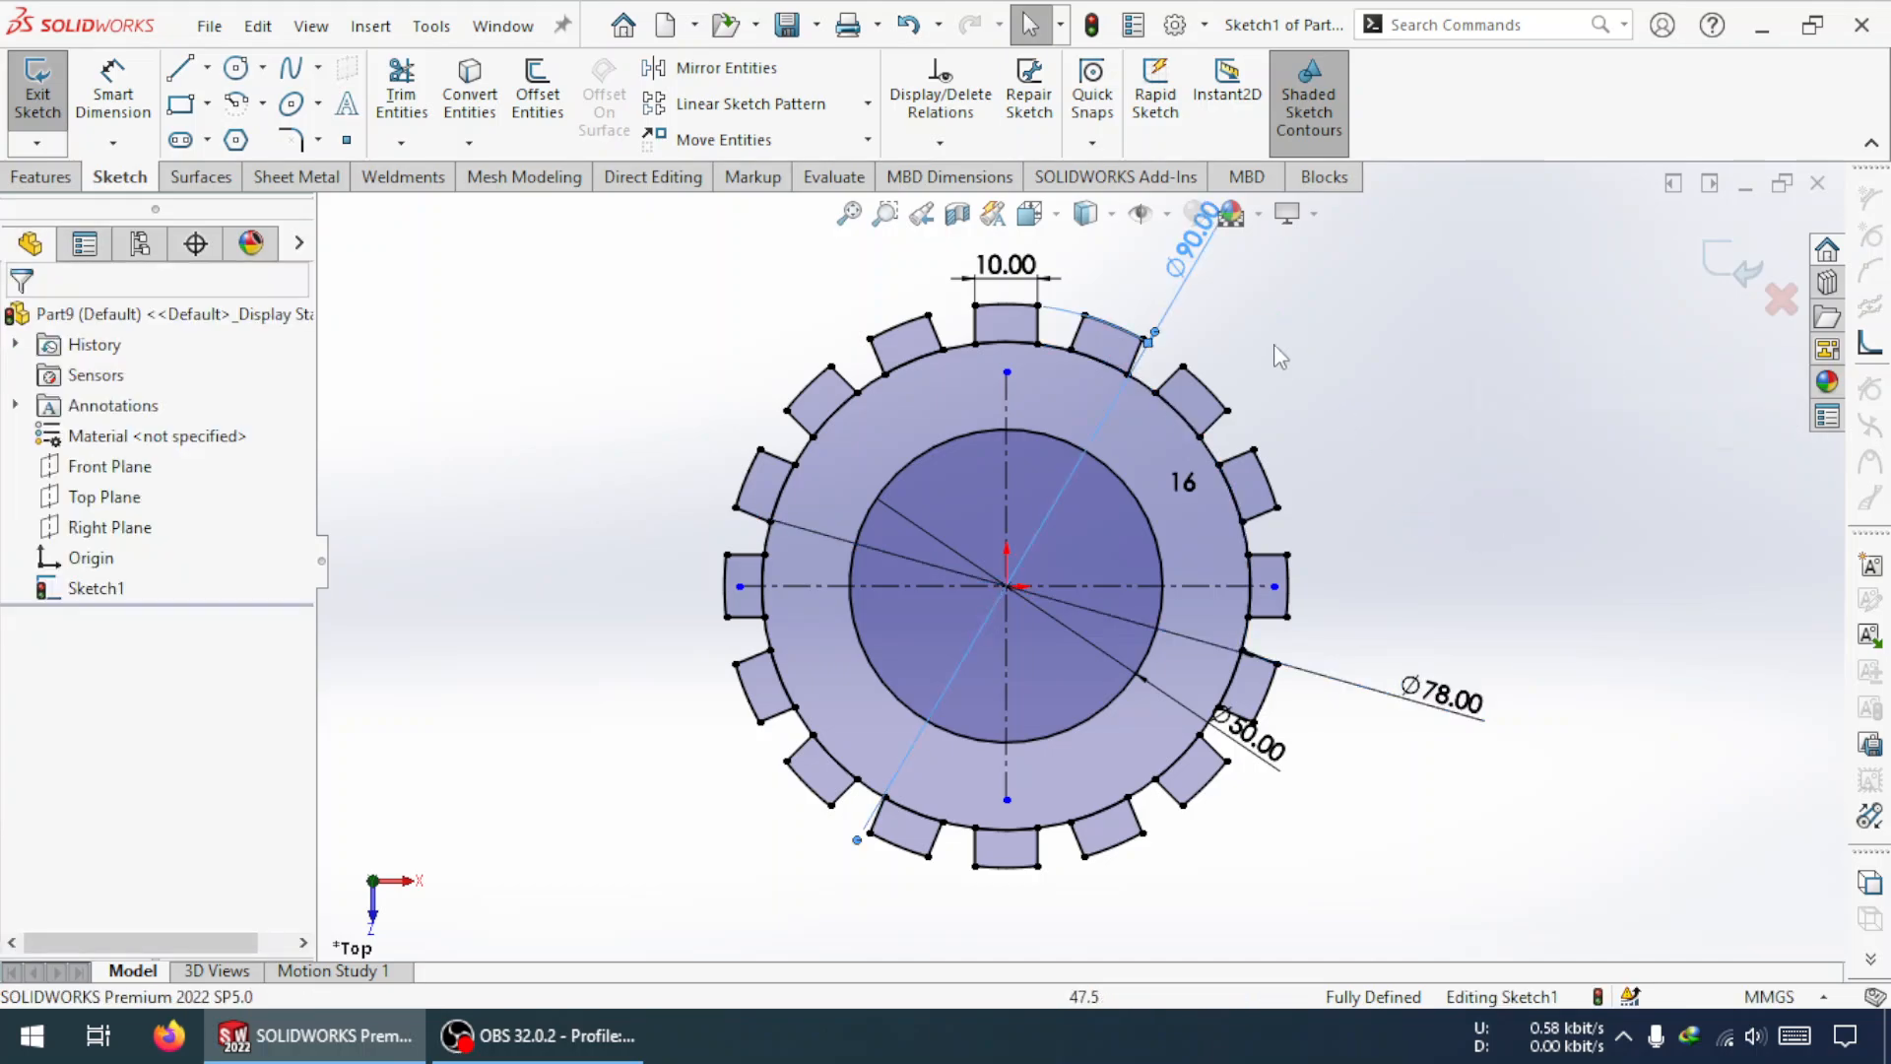
{"action": "left_click_drag", "start_coordinate": [1384, 409], "coordinate": [1423, 497]}
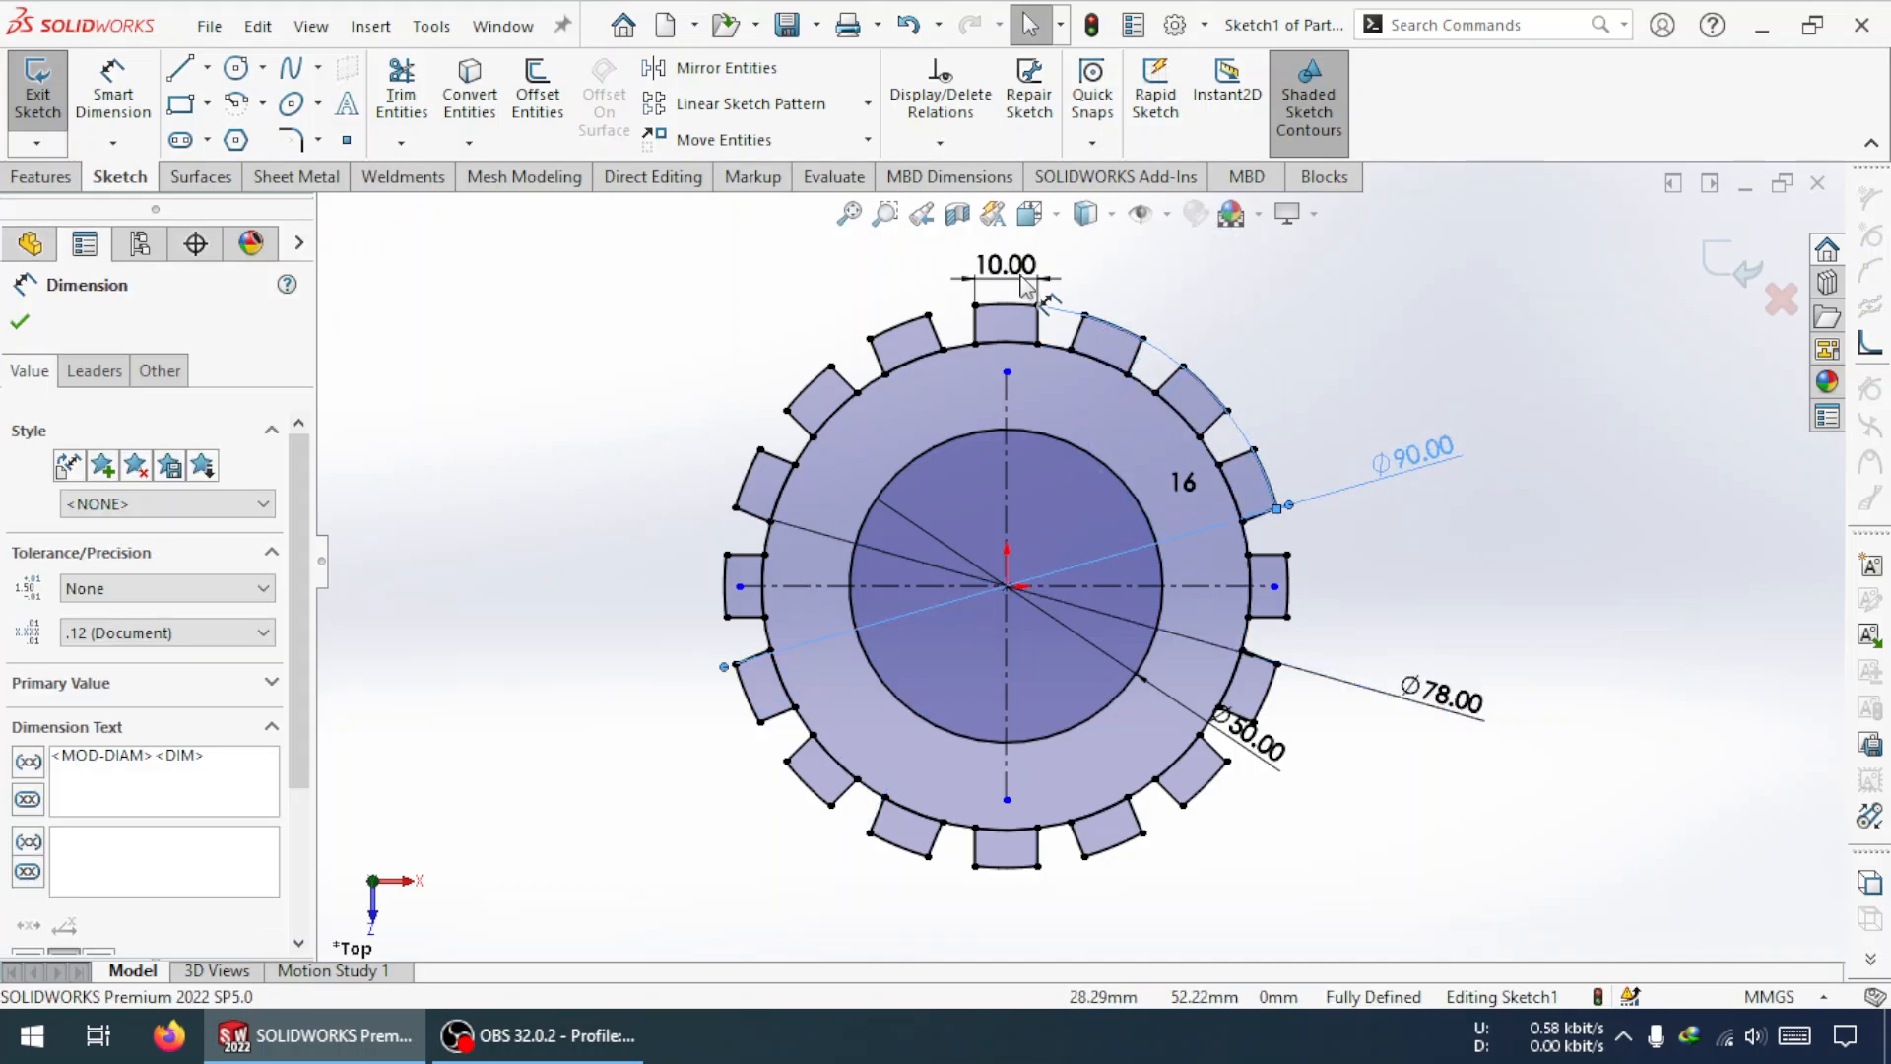
{"action": "left_click_drag", "start_coordinate": [1005, 264], "coordinate": [861, 283]}
{"action": "left_click", "coordinate": [1490, 590]}
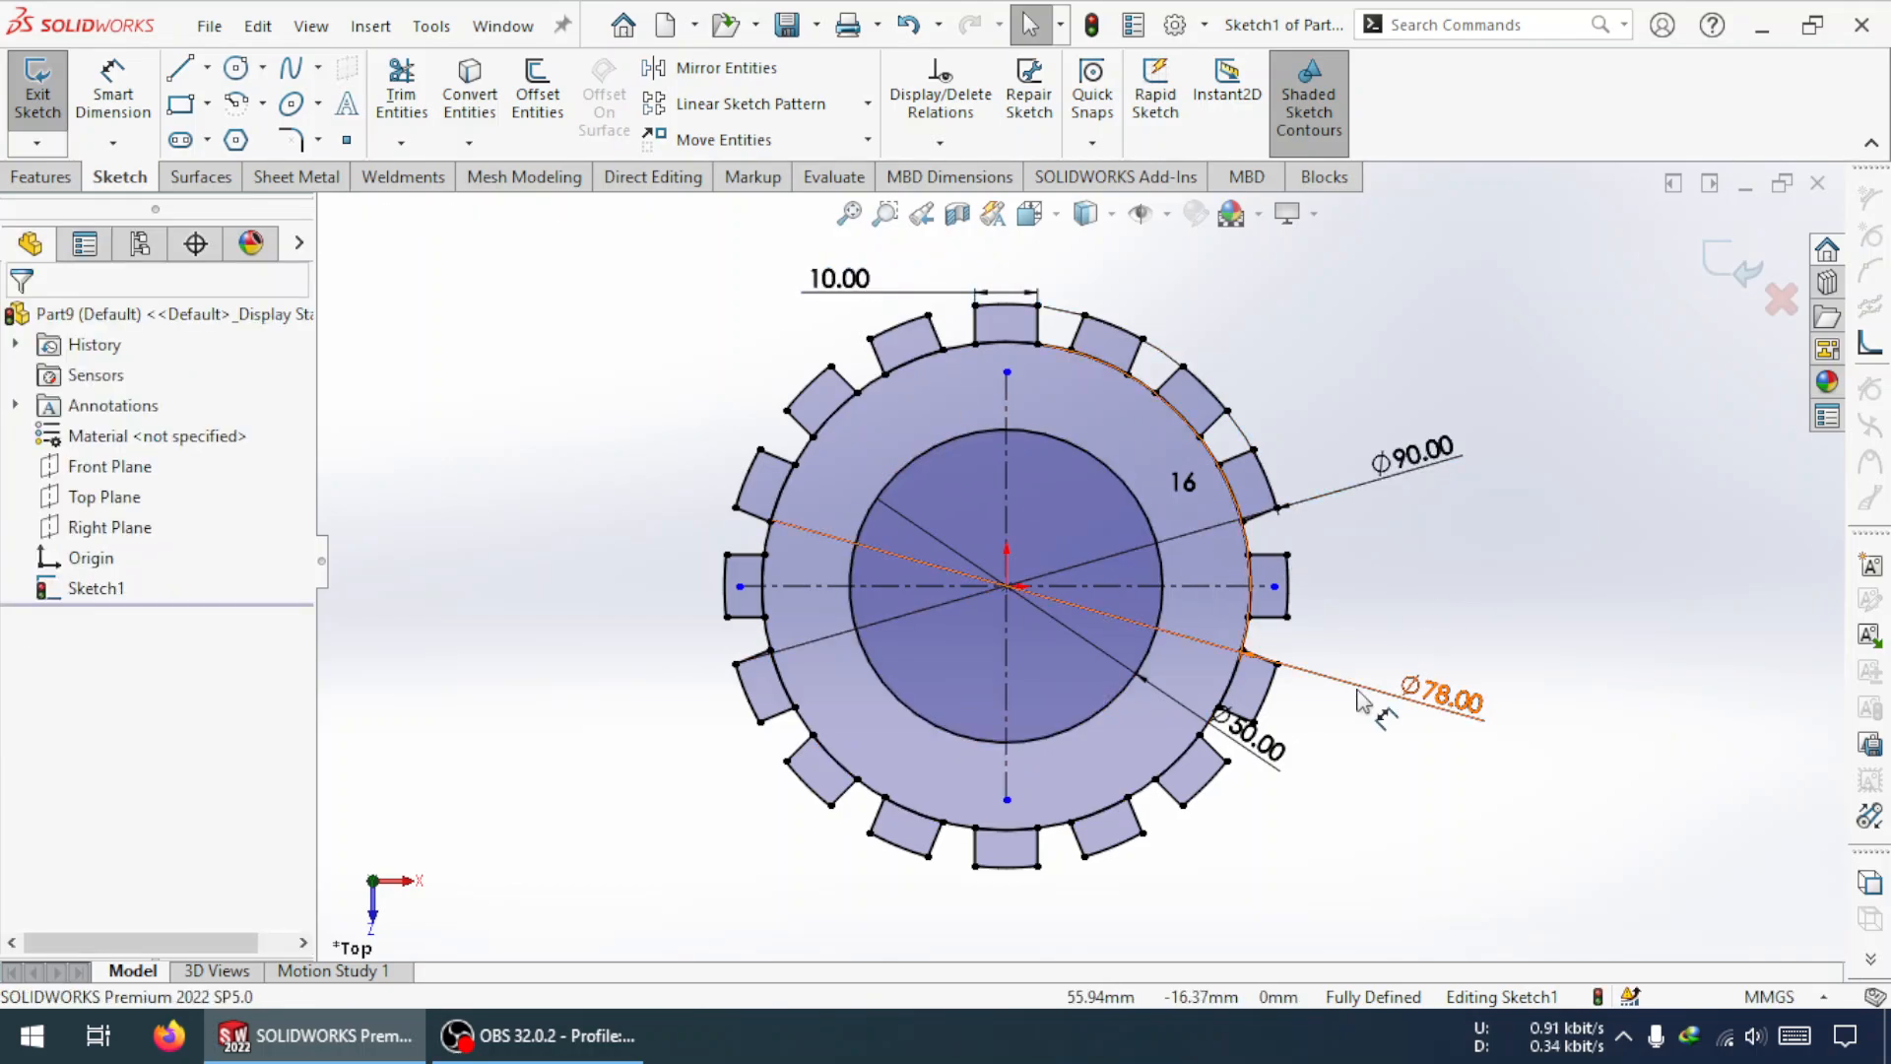